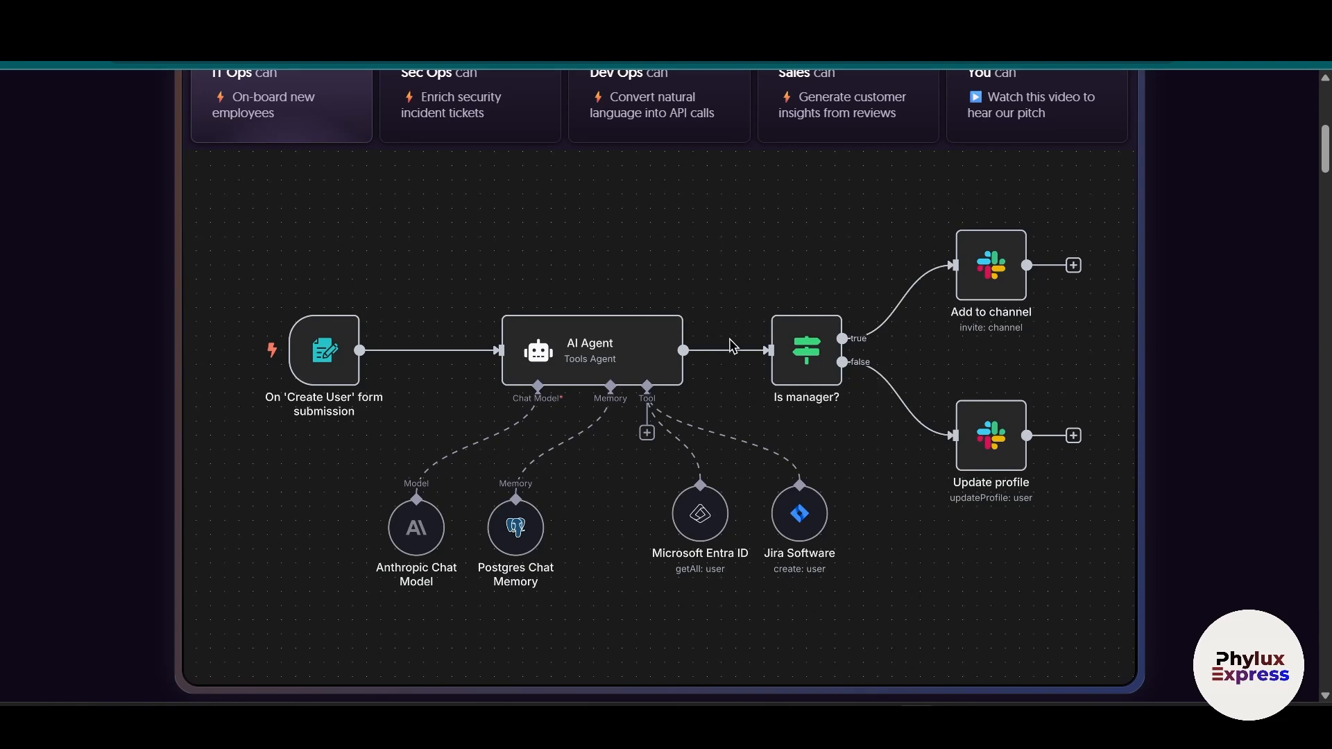
{"action": "scroll", "coordinate": [734, 344], "scroll_direction": "up", "scroll_amount": 7}
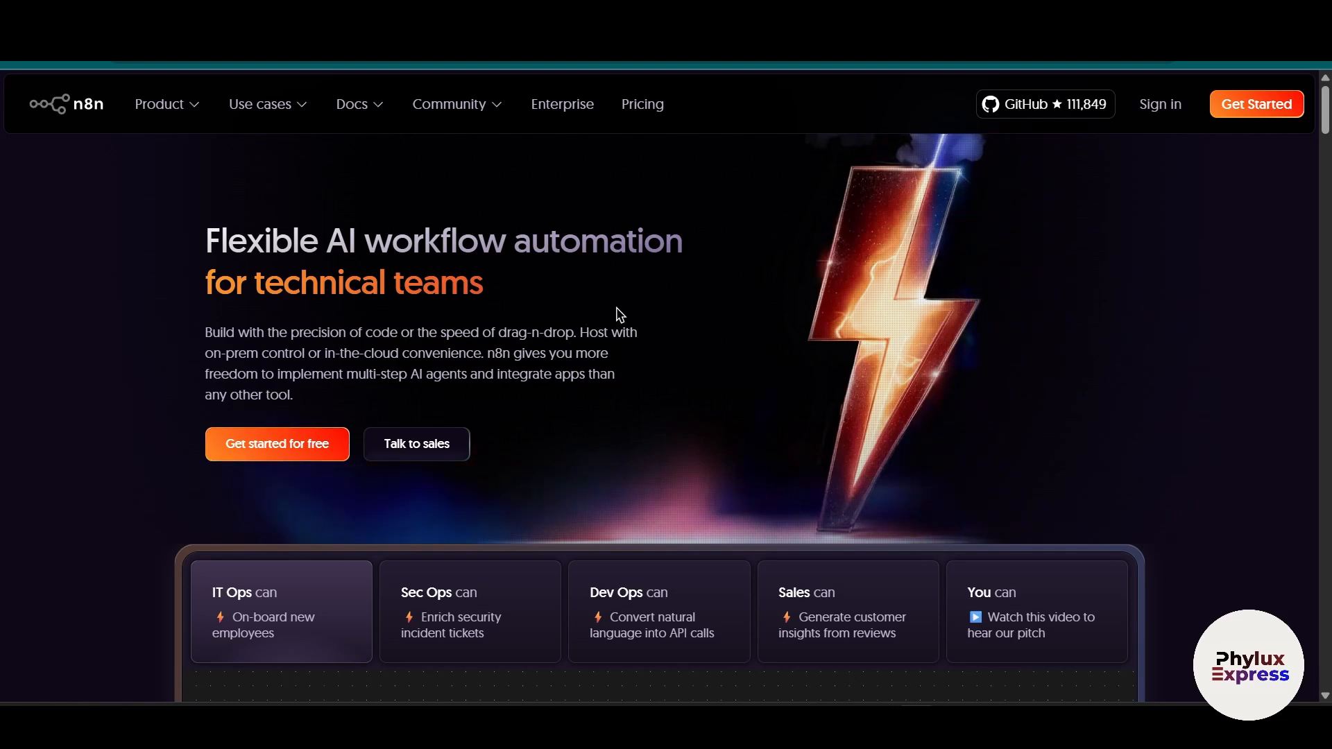
{"action": "scroll", "coordinate": [589, 270], "scroll_direction": "down", "scroll_amount": 4}
{"action": "scroll", "coordinate": [633, 306], "scroll_direction": "up", "scroll_amount": 4}
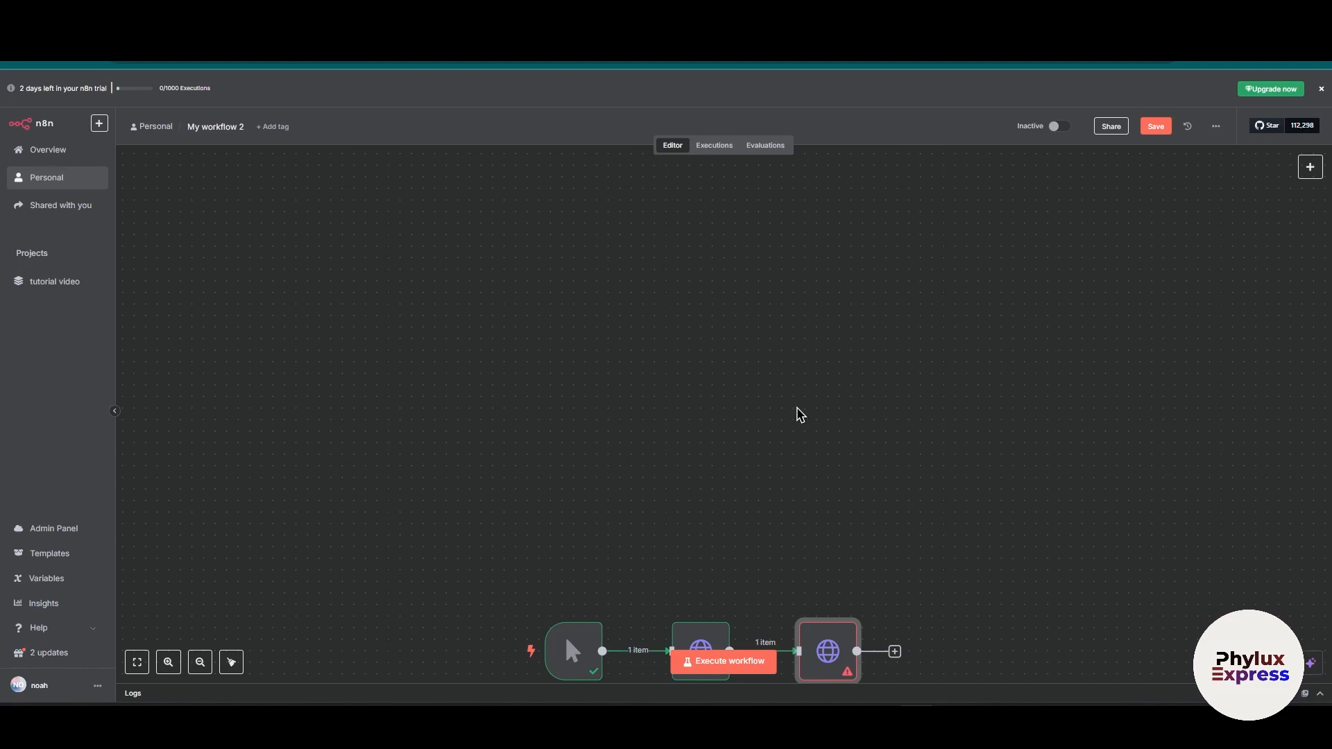
{"action": "scroll", "coordinate": [799, 414], "scroll_direction": "down", "scroll_amount": 2}
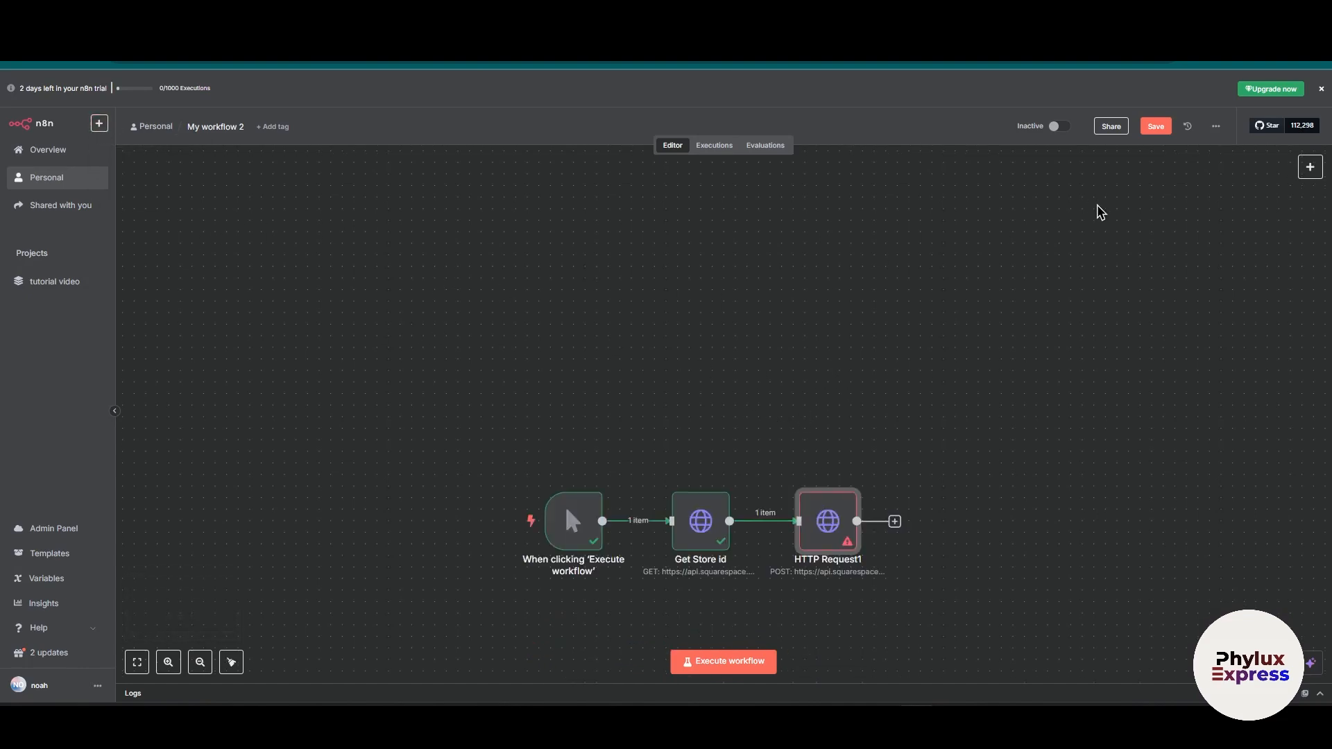
- Save the current workflow and create a new blank workflow in the personal space
{"action": "key", "text": "ctrl+s"}
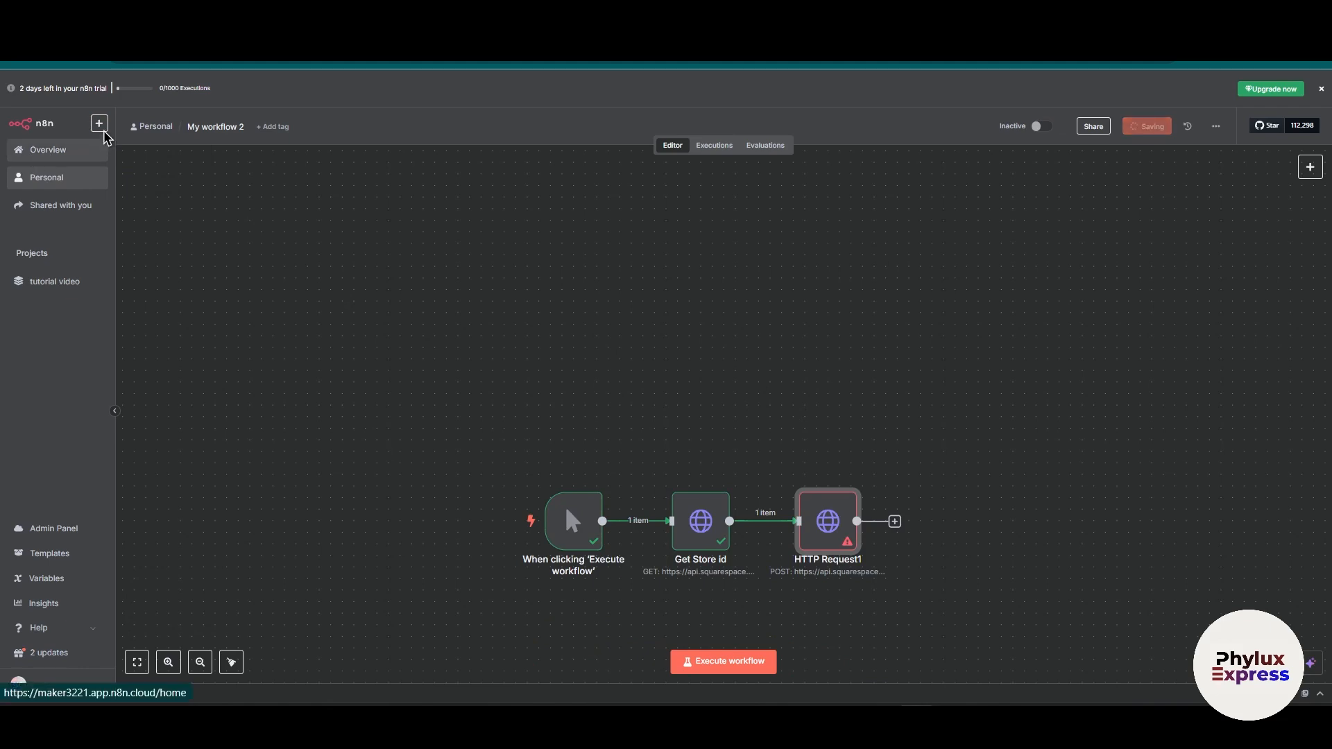
{"action": "left_click", "coordinate": [102, 126]}
{"action": "mouse_move", "coordinate": [141, 151]}
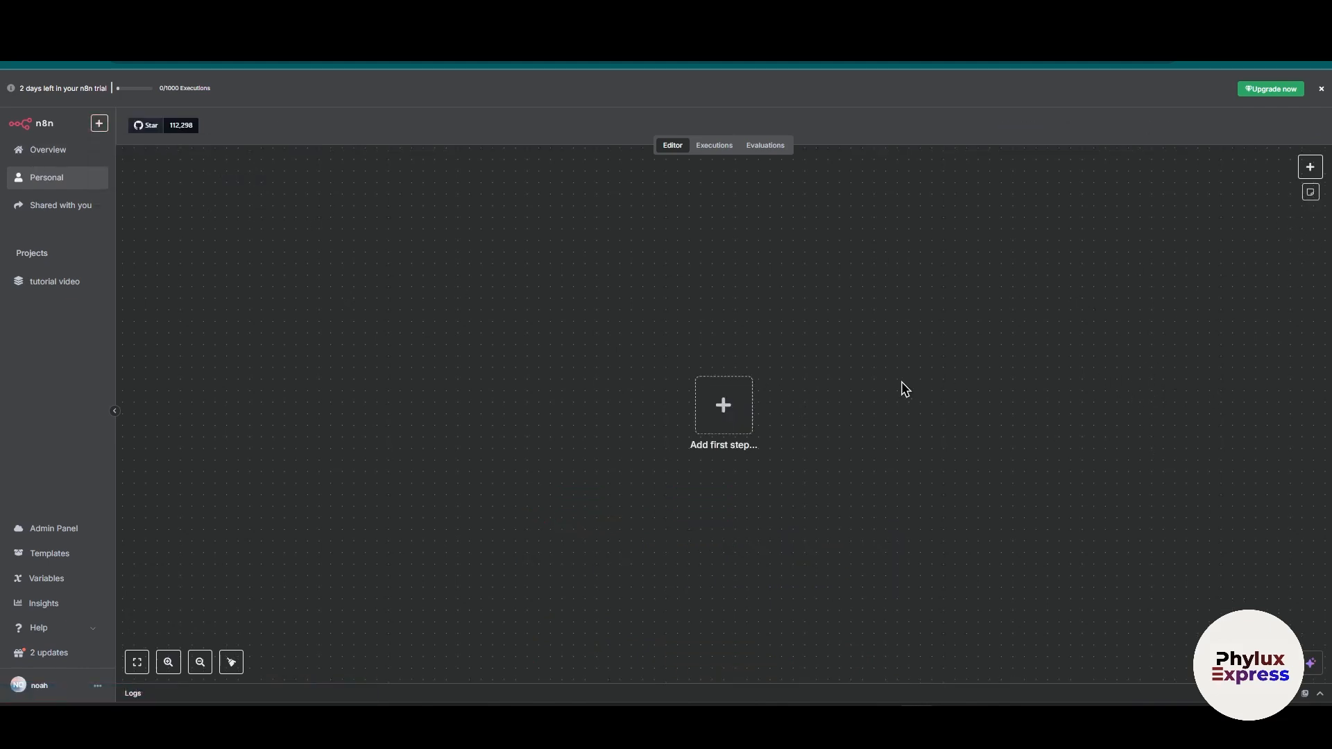
- Add a manual trigger as the workflow's first step and connect an HTTP Request node after it
{"action": "left_click", "coordinate": [748, 409]}
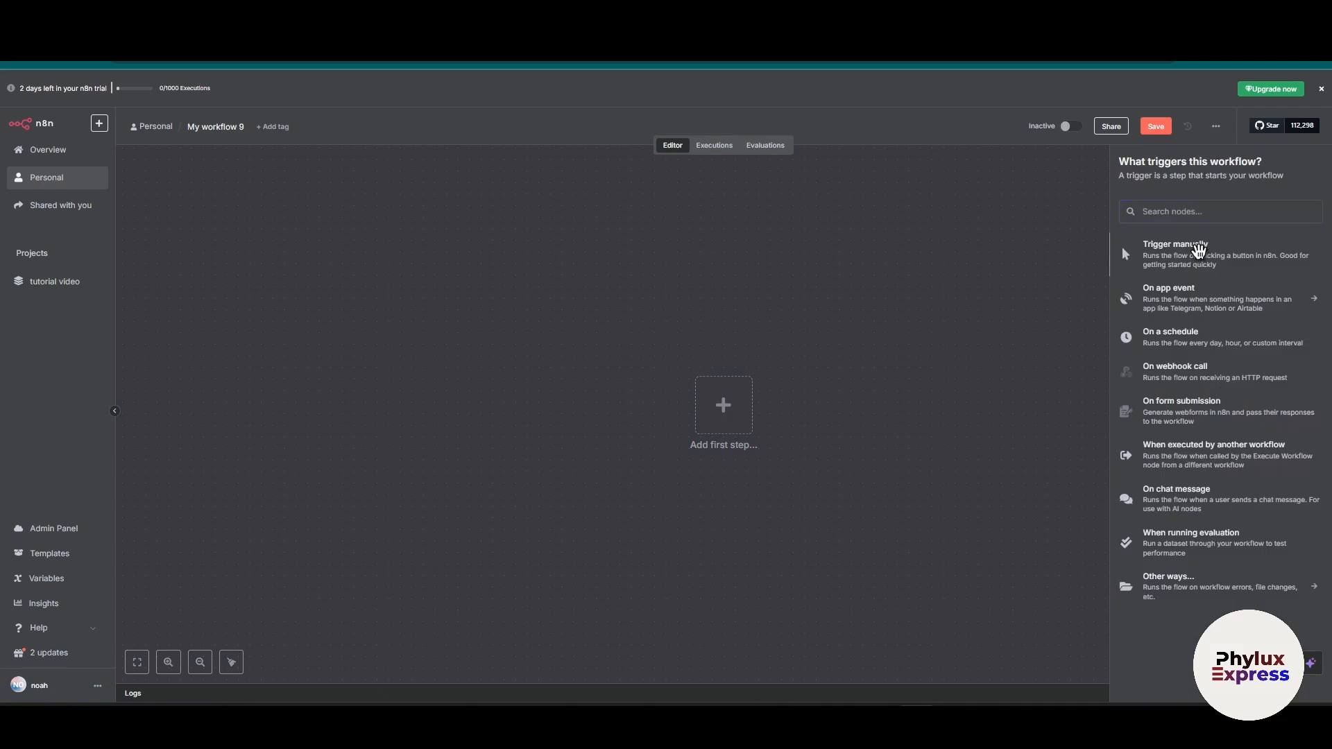
{"action": "left_click", "coordinate": [1193, 256]}
{"action": "left_click", "coordinate": [791, 415]}
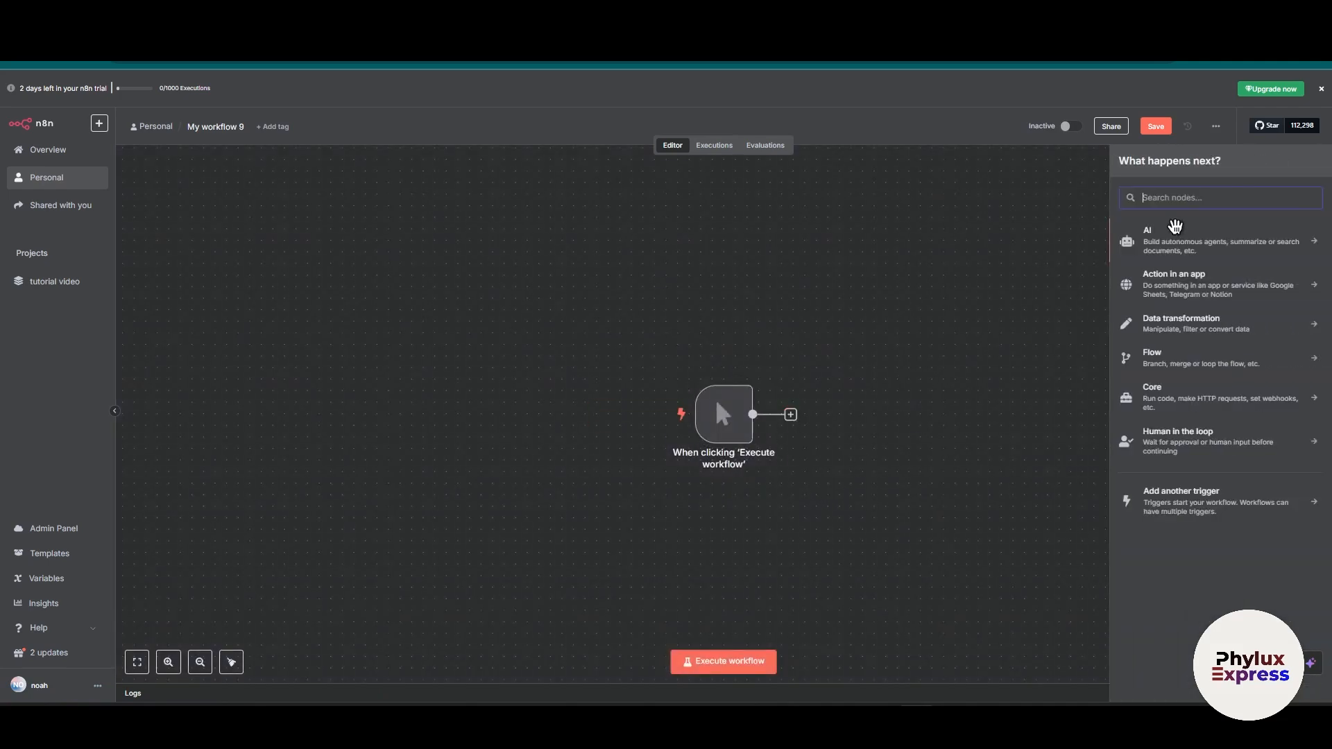
{"action": "type", "text": "htt"}
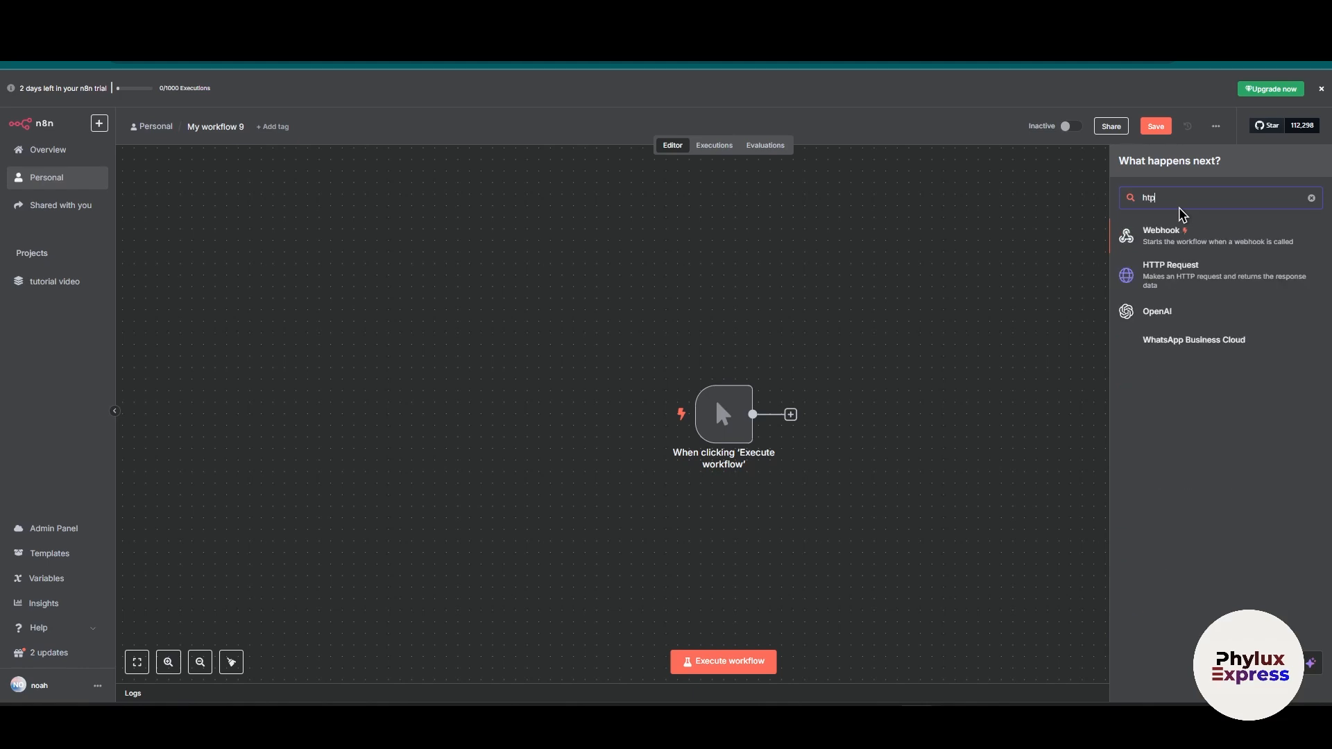
{"action": "type", "text": "p"}
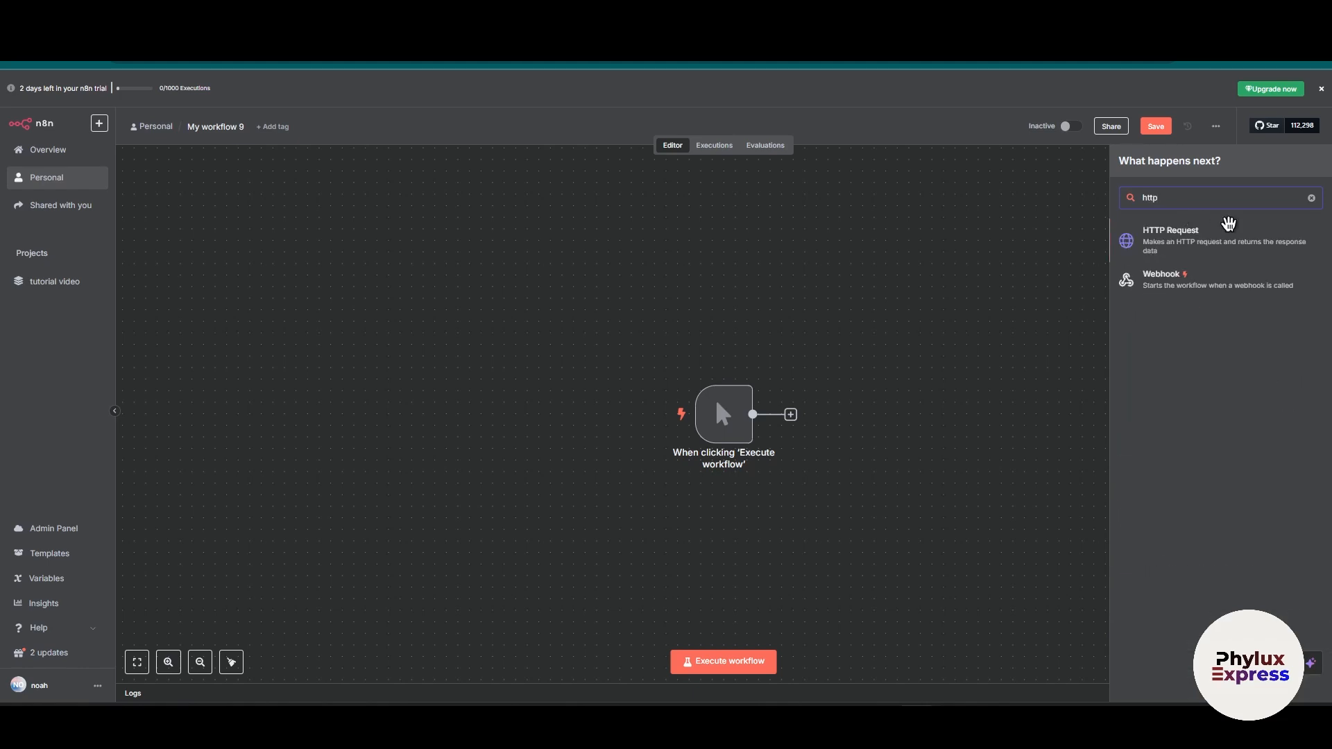
{"action": "left_click", "coordinate": [1197, 235]}
- Switch the HTTP Request node's method to POST, restore it to GET, and return to the canvas
{"action": "left_click", "coordinate": [587, 186]}
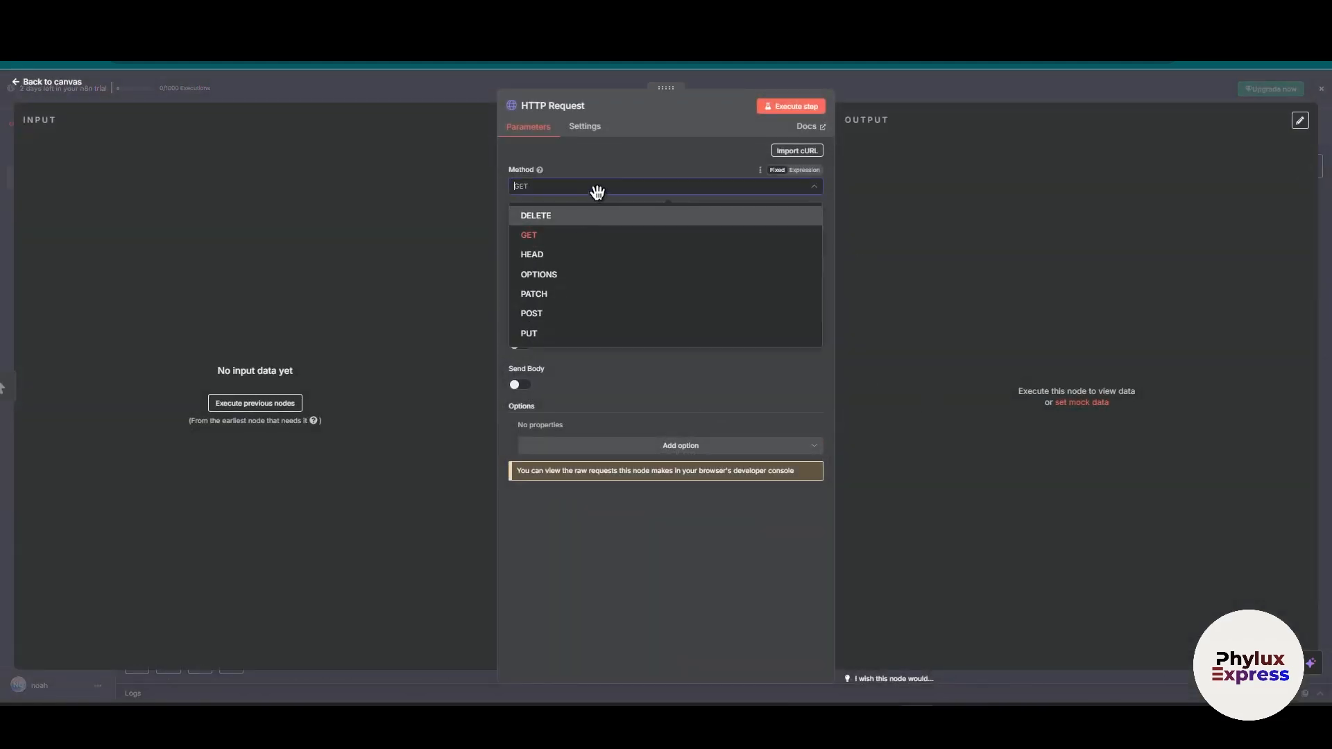
{"action": "left_click", "coordinate": [571, 314]}
{"action": "left_click", "coordinate": [540, 186]}
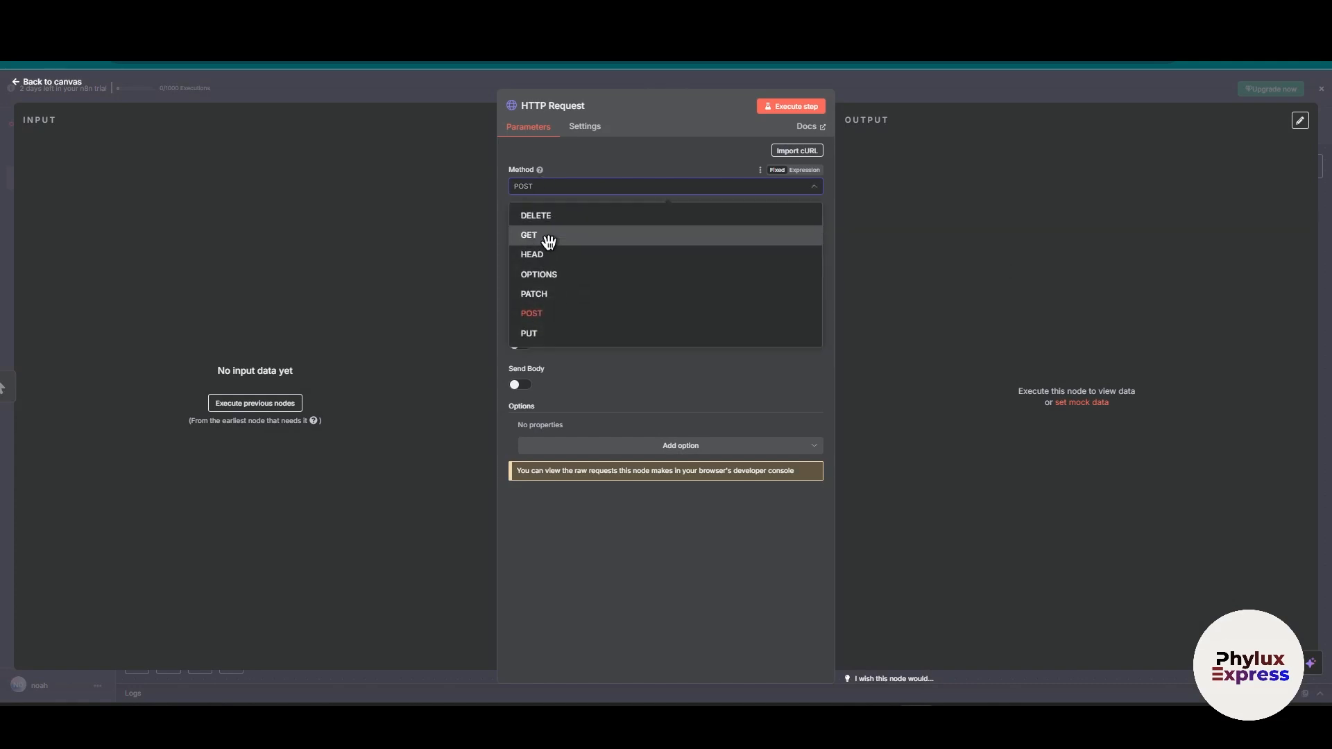
{"action": "left_click", "coordinate": [546, 236]}
{"action": "left_click", "coordinate": [972, 96]}
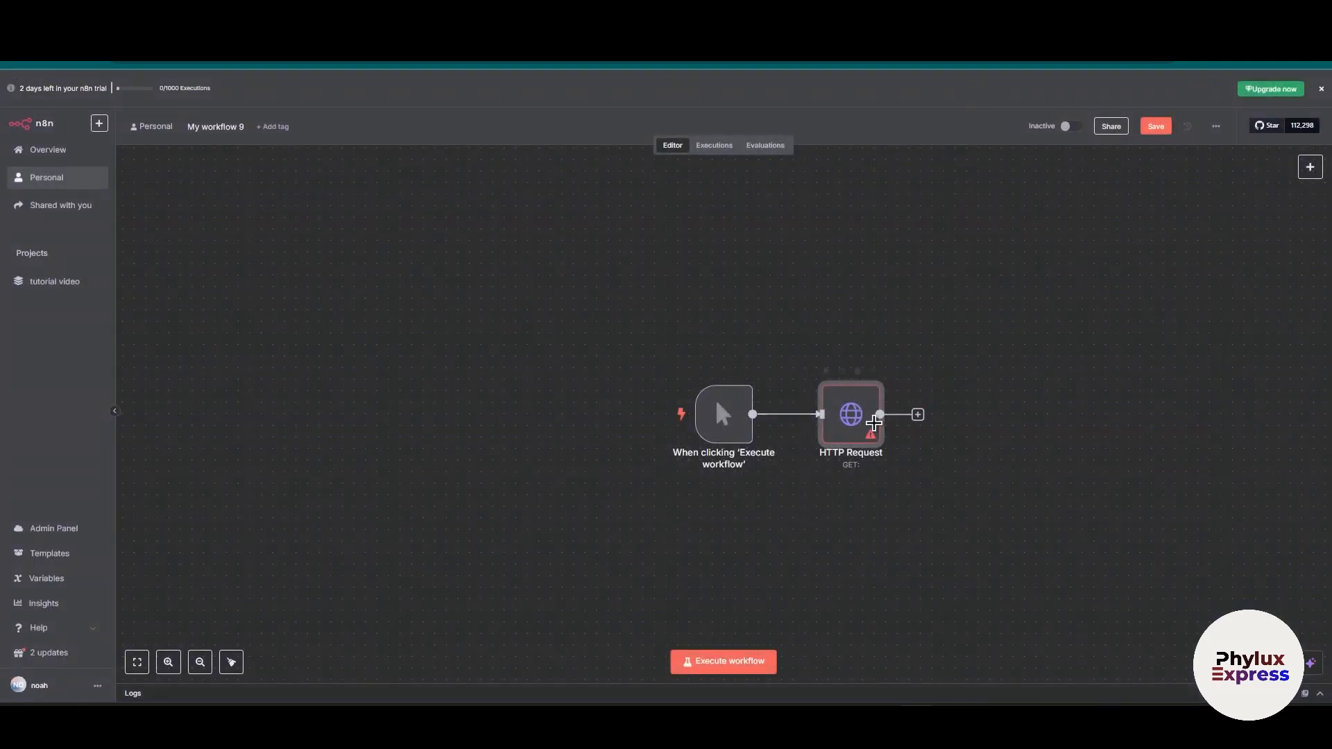
{"action": "left_click", "coordinate": [918, 415]}
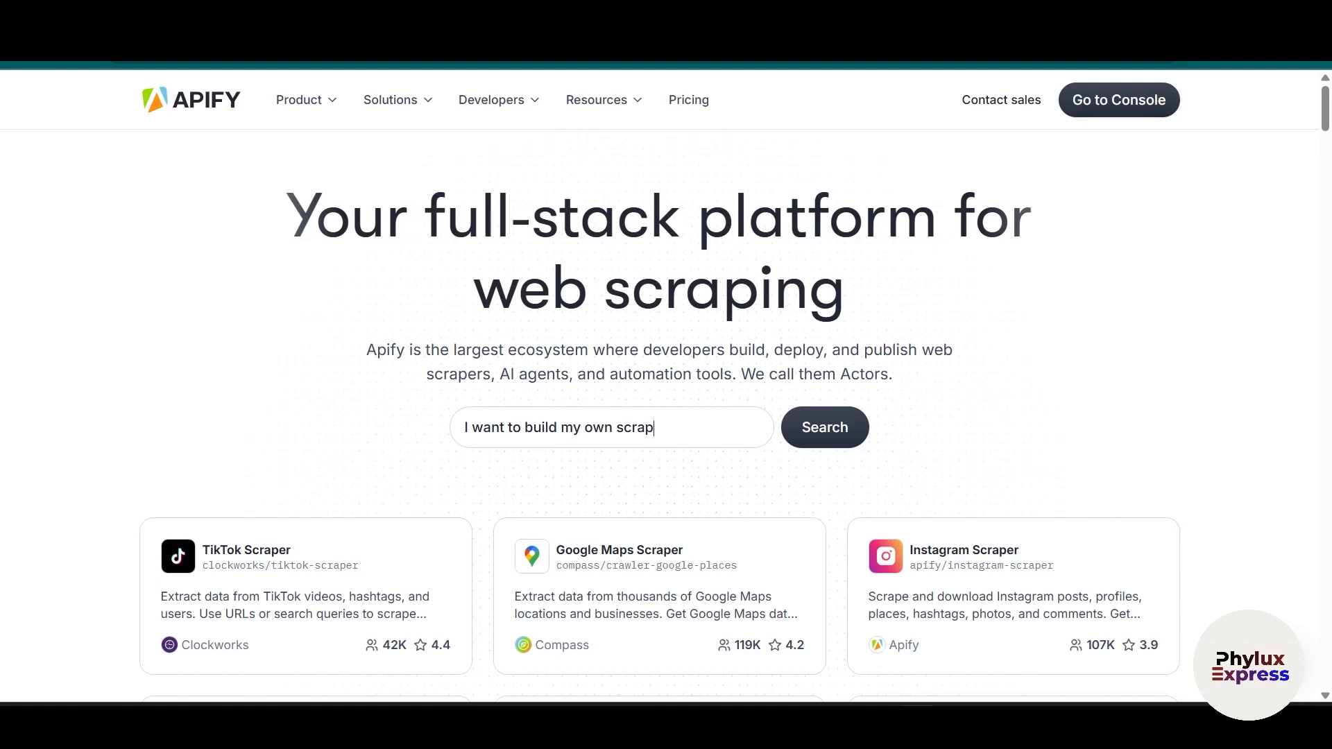
{"action": "type", "text": "in Pyt"}
{"action": "key", "text": "BackSpace"}
{"action": "key", "text": "BackSpace"}
{"action": "key", "text": "BackSpace"}
{"action": "key", "text": "BackSpace"}
{"action": "key", "text": "BackSpace"}
{"action": "key", "text": "BackSpace"}
{"action": "key", "text": "BackSpace"}
{"action": "key", "text": "BackSpace"}
{"action": "key", "text": "BackSpace"}
{"action": "key", "text": "BackSpace"}
{"action": "key", "text": "BackSpace"}
{"action": "key", "text": "BackSpace"}
{"action": "key", "text": "BackSpace"}
{"action": "key", "text": "BackSpace"}
{"action": "key", "text": "BackSpace"}
{"action": "key", "text": "BackSpace"}
{"action": "key", "text": "BackSpace"}
{"action": "key", "text": "BackSpace"}
{"action": "key", "text": "BackSpace"}
{"action": "key", "text": "BackSpace"}
{"action": "left_click_drag", "start_coordinate": [137, 104], "coordinate": [327, 255]}
{"action": "type", "text": "Scrape TikTok profiles"}
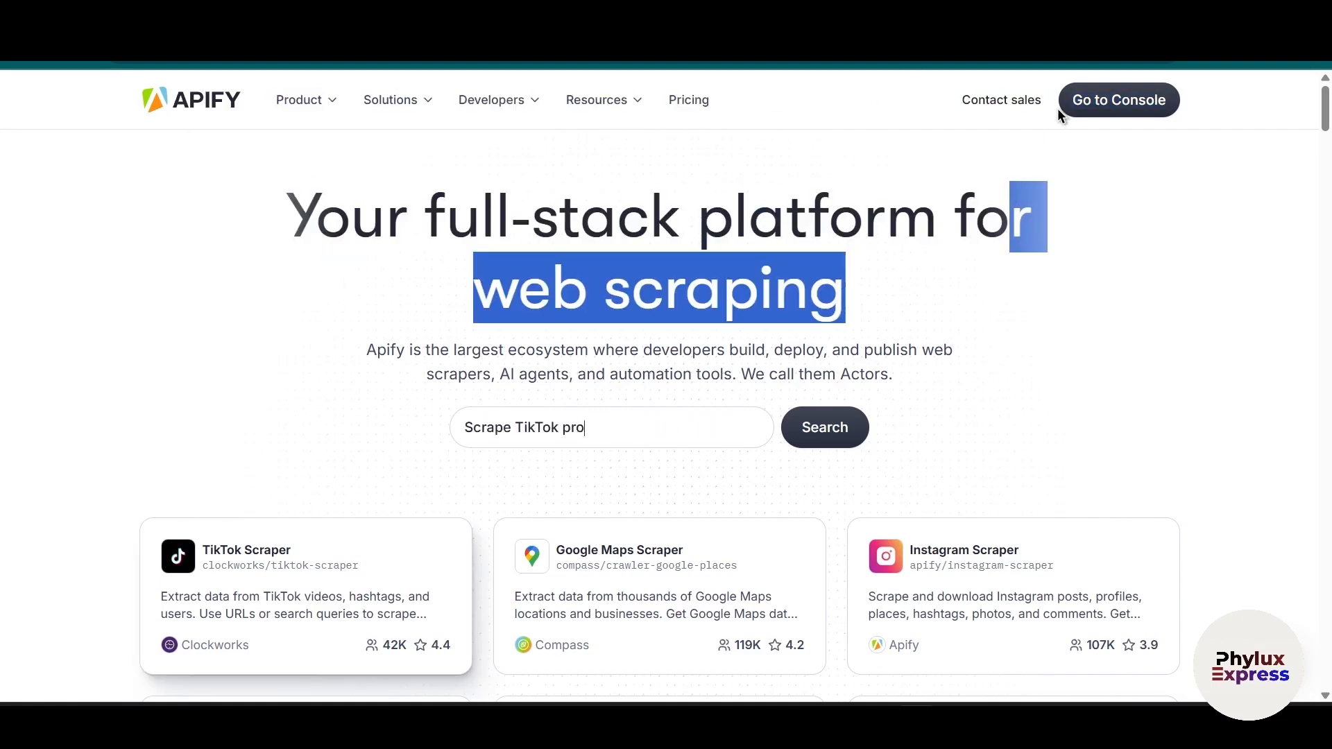
{"action": "left_click", "coordinate": [971, 216]}
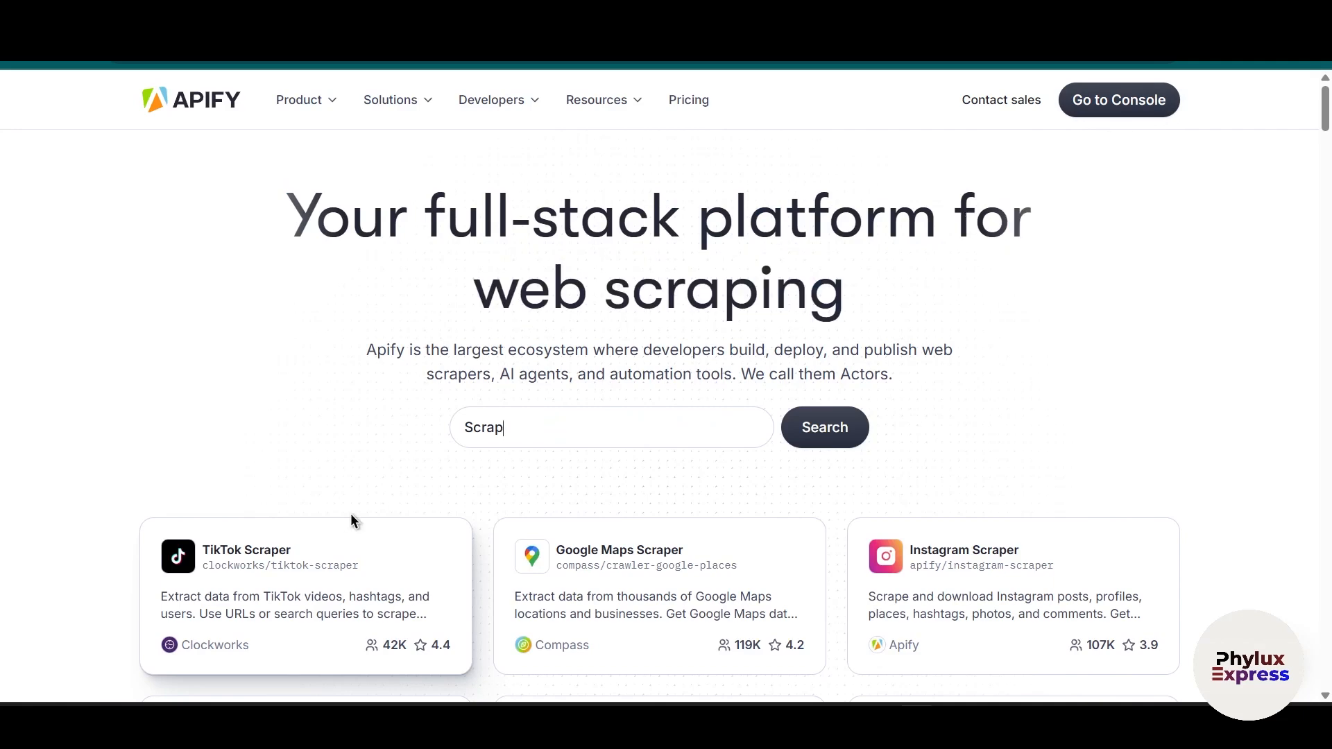
- Open the Apify Console from the Apify home page and go to the Apify Store
{"action": "left_click", "coordinate": [1129, 111]}
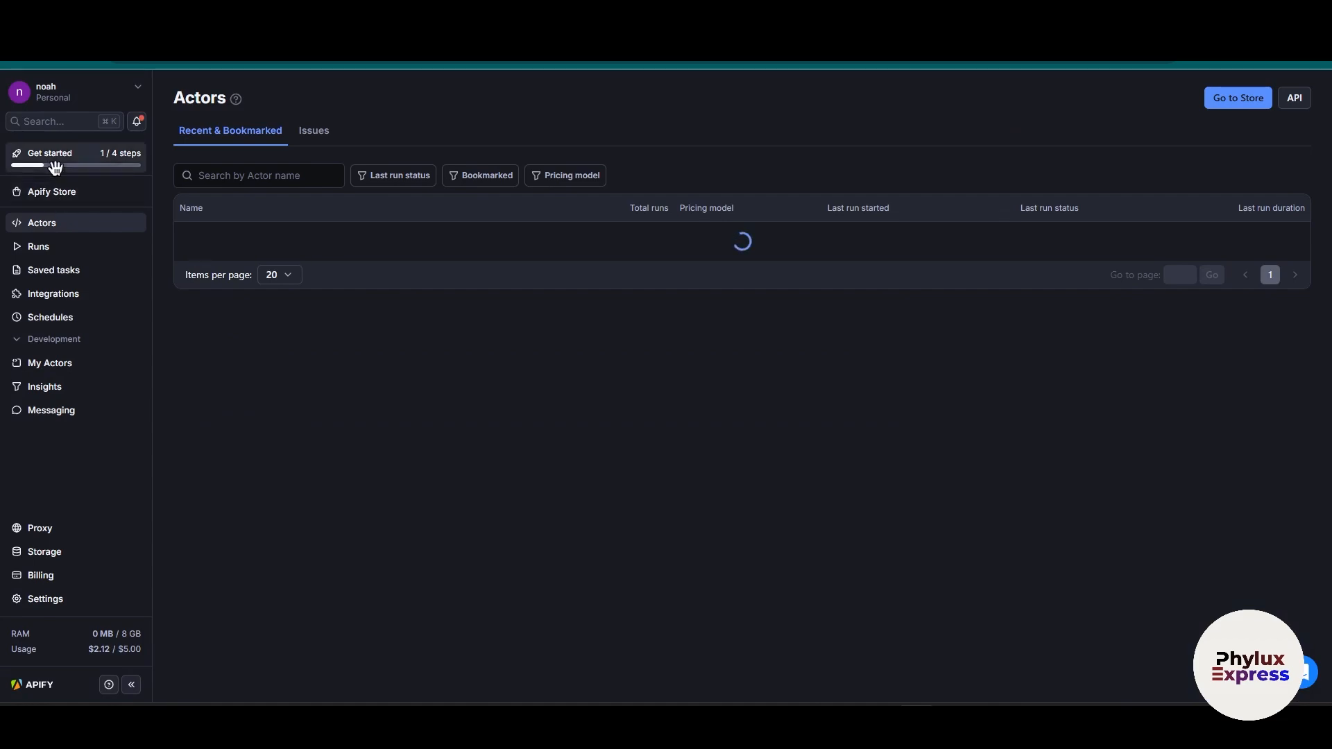
{"action": "left_click", "coordinate": [40, 192]}
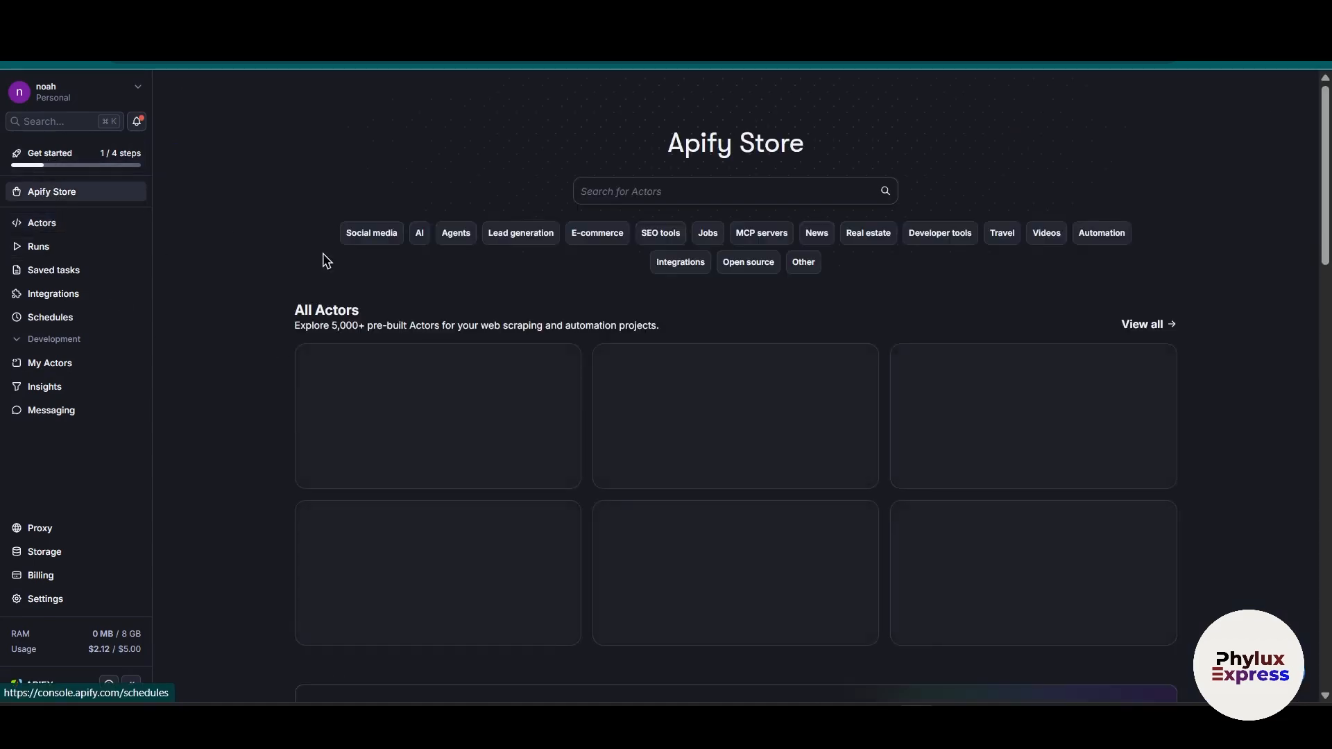
{"action": "scroll", "coordinate": [714, 452], "scroll_direction": "down", "scroll_amount": 3}
{"action": "scroll", "coordinate": [714, 452], "scroll_direction": "up", "scroll_amount": 3}
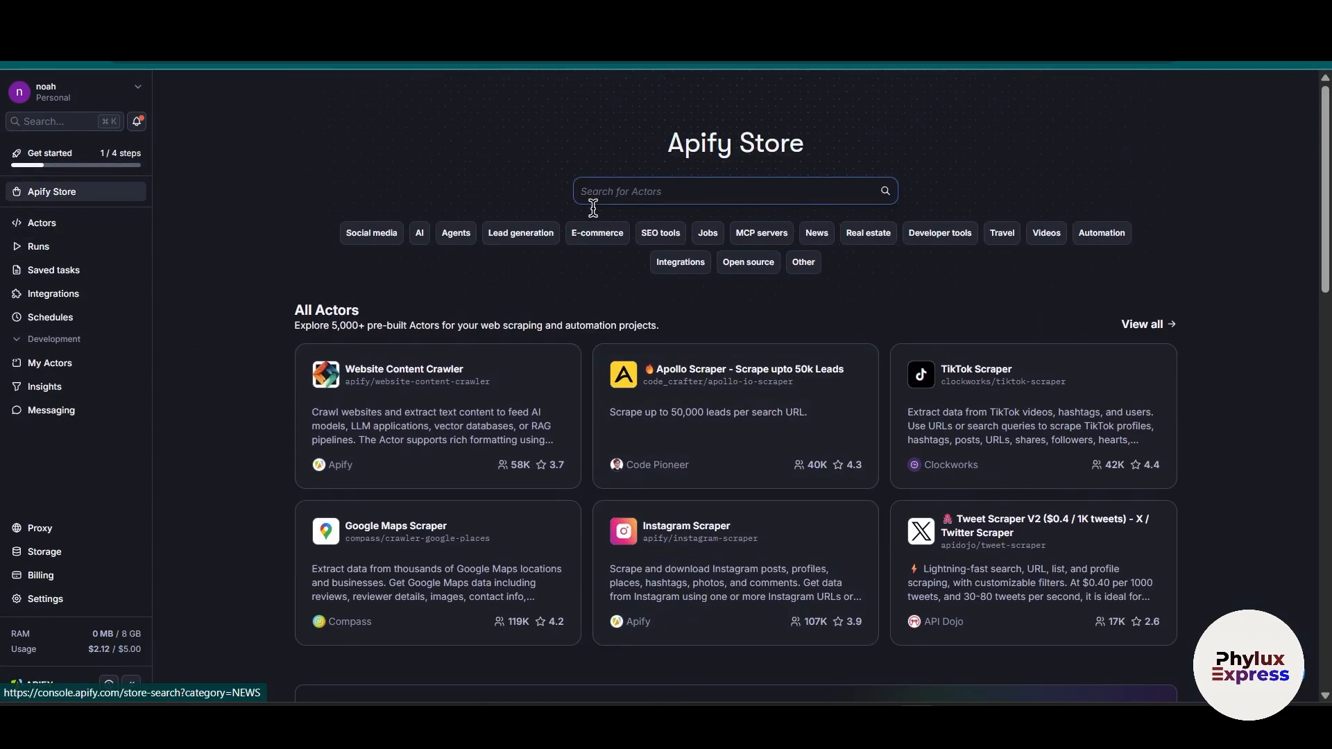
- Examine the Apify Store's Actors, collections and popular community scrapers
{"action": "scroll", "coordinate": [714, 544], "scroll_direction": "down", "scroll_amount": 4}
{"action": "scroll", "coordinate": [736, 506], "scroll_direction": "down", "scroll_amount": 7}
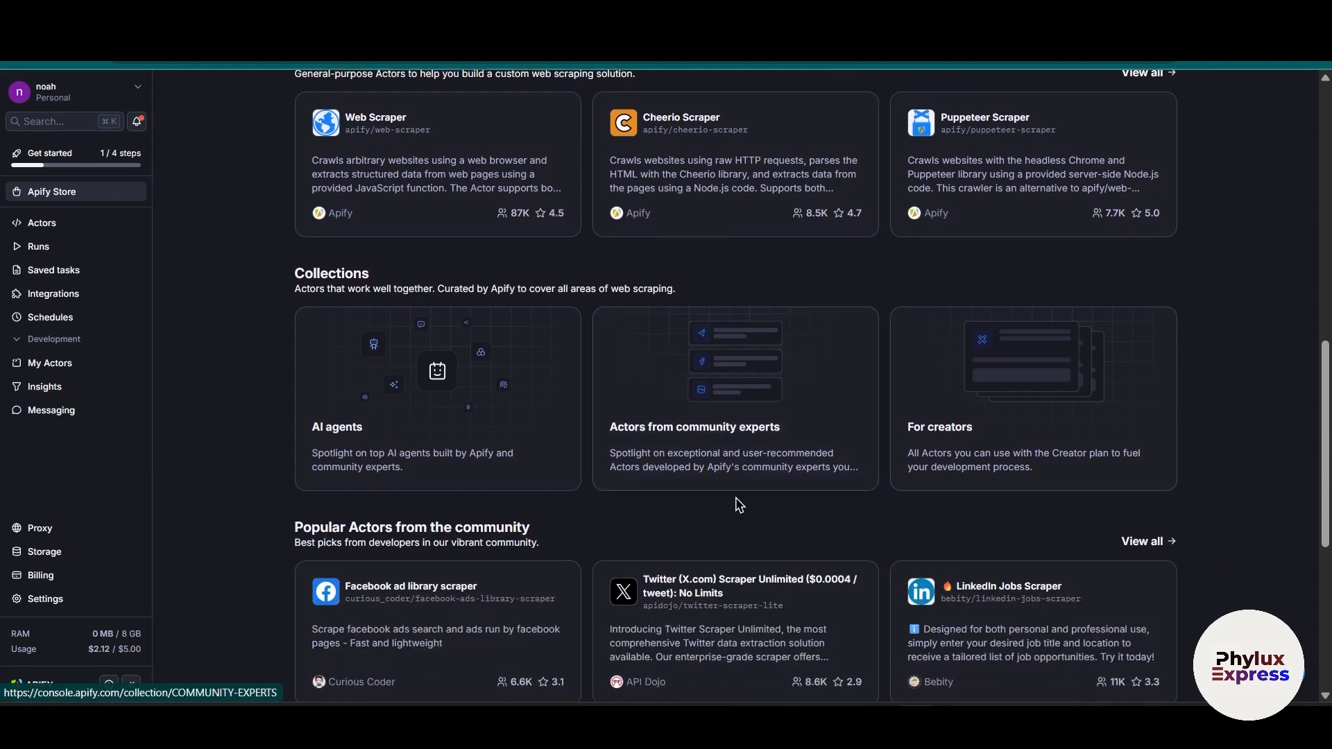
{"action": "scroll", "coordinate": [764, 544], "scroll_direction": "down", "scroll_amount": 5}
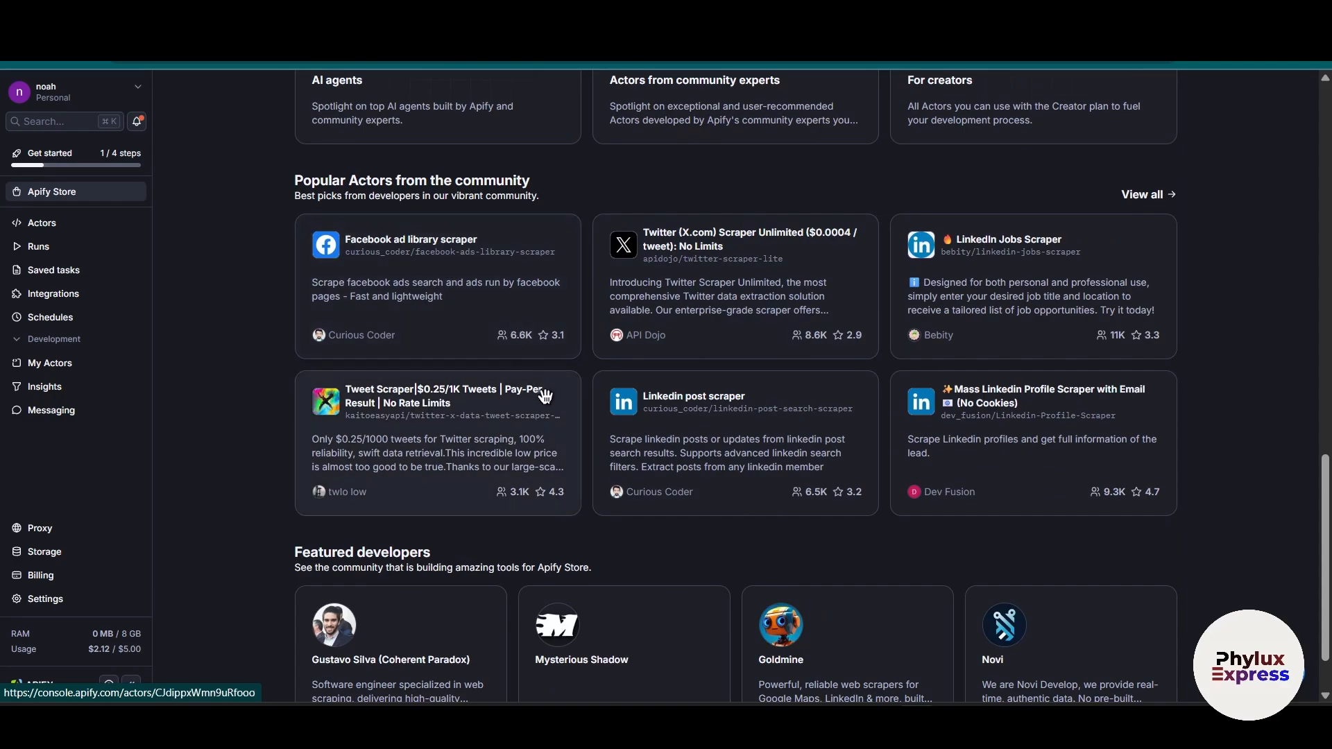
{"action": "scroll", "coordinate": [545, 461], "scroll_direction": "down", "scroll_amount": 1}
{"action": "scroll", "coordinate": [702, 551], "scroll_direction": "up", "scroll_amount": 7}
{"action": "scroll", "coordinate": [705, 543], "scroll_direction": "up", "scroll_amount": 10}
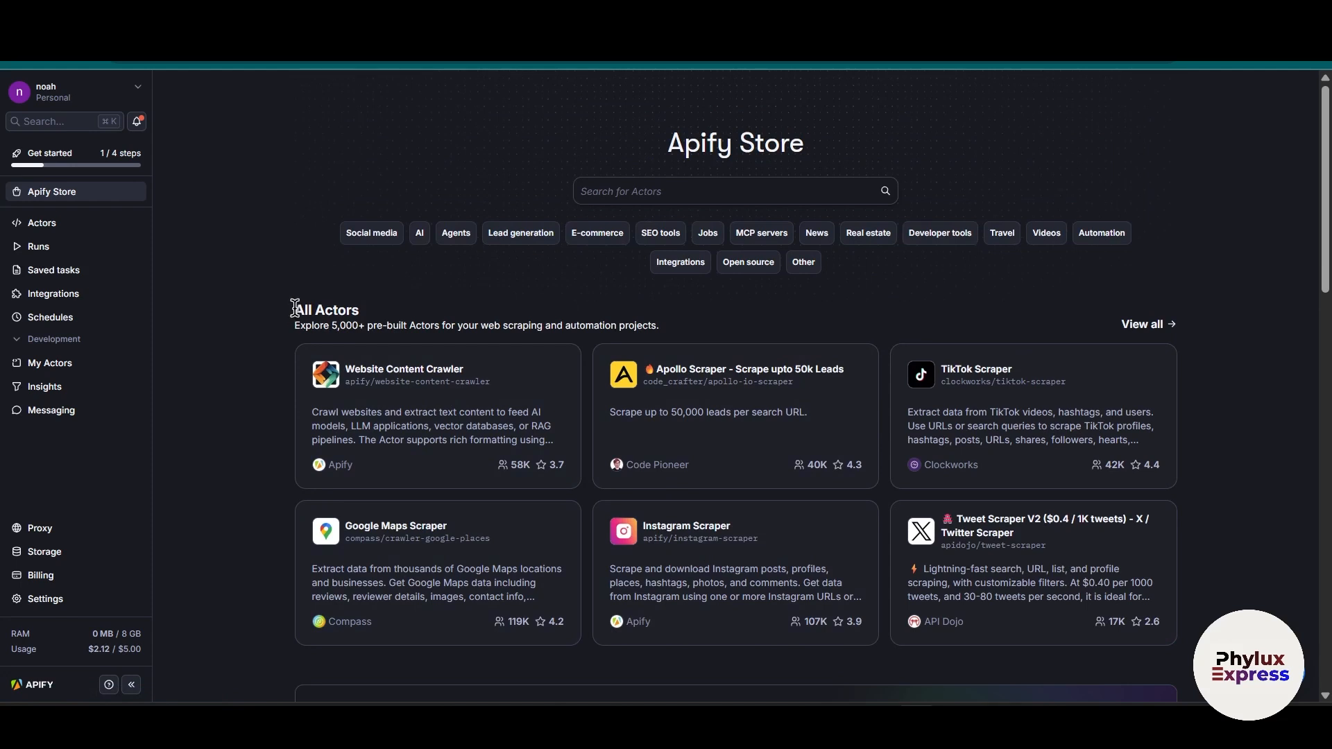
{"action": "left_click_drag", "start_coordinate": [294, 308], "coordinate": [438, 317]}
{"action": "scroll", "coordinate": [716, 368], "scroll_direction": "down", "scroll_amount": 1}
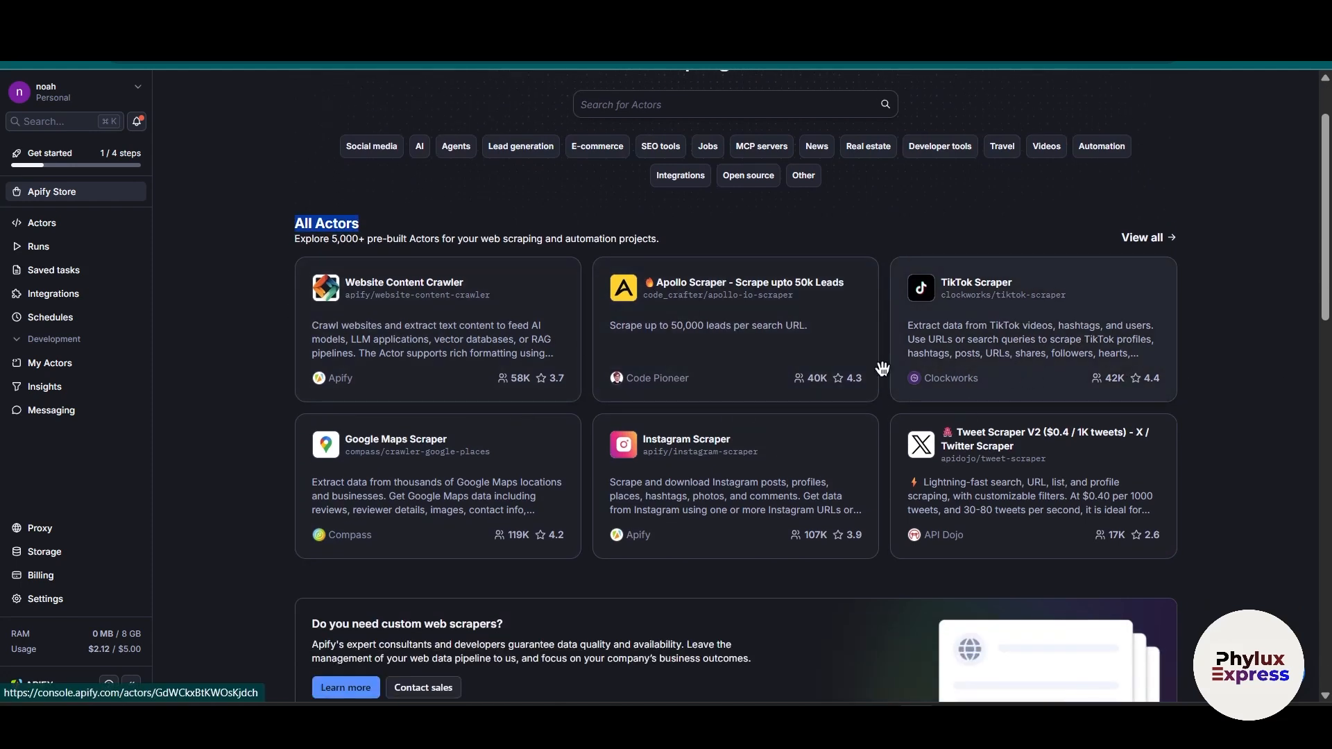
{"action": "scroll", "coordinate": [967, 462], "scroll_direction": "up", "scroll_amount": 1}
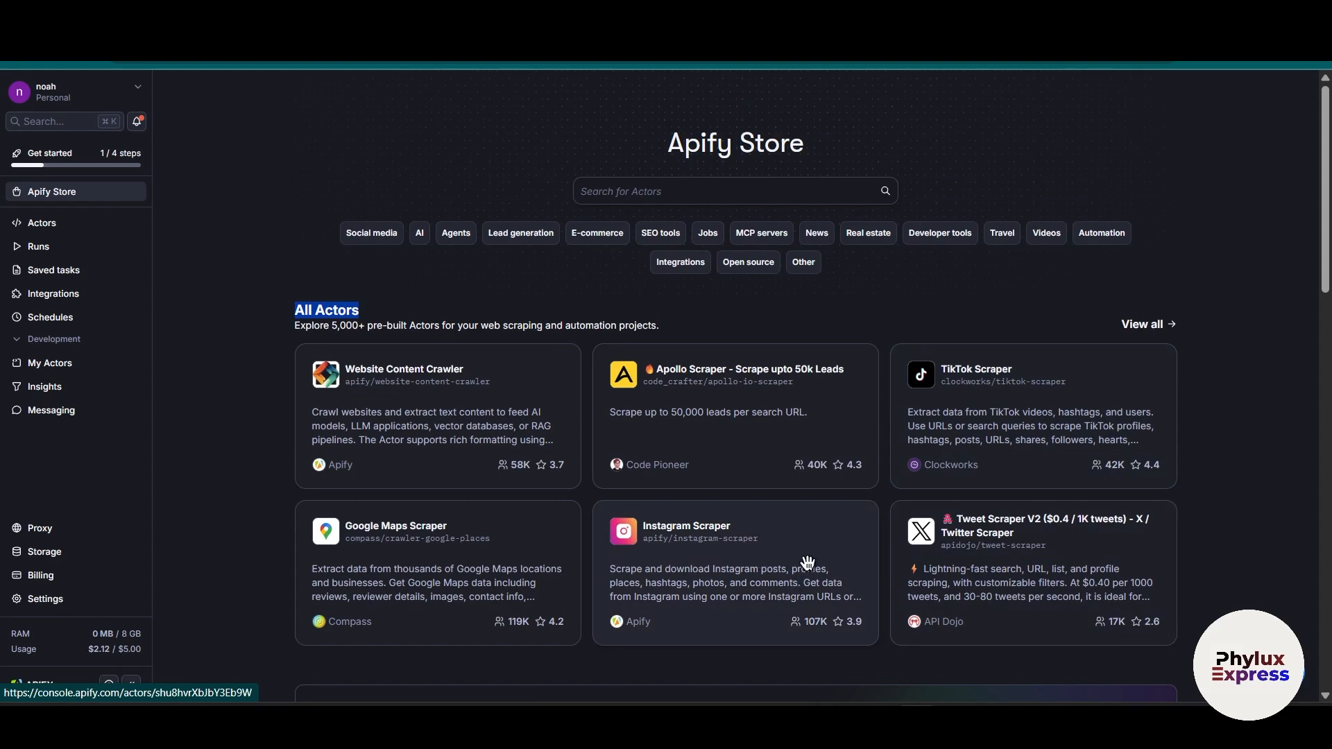
{"action": "scroll", "coordinate": [800, 582], "scroll_direction": "down", "scroll_amount": 3}
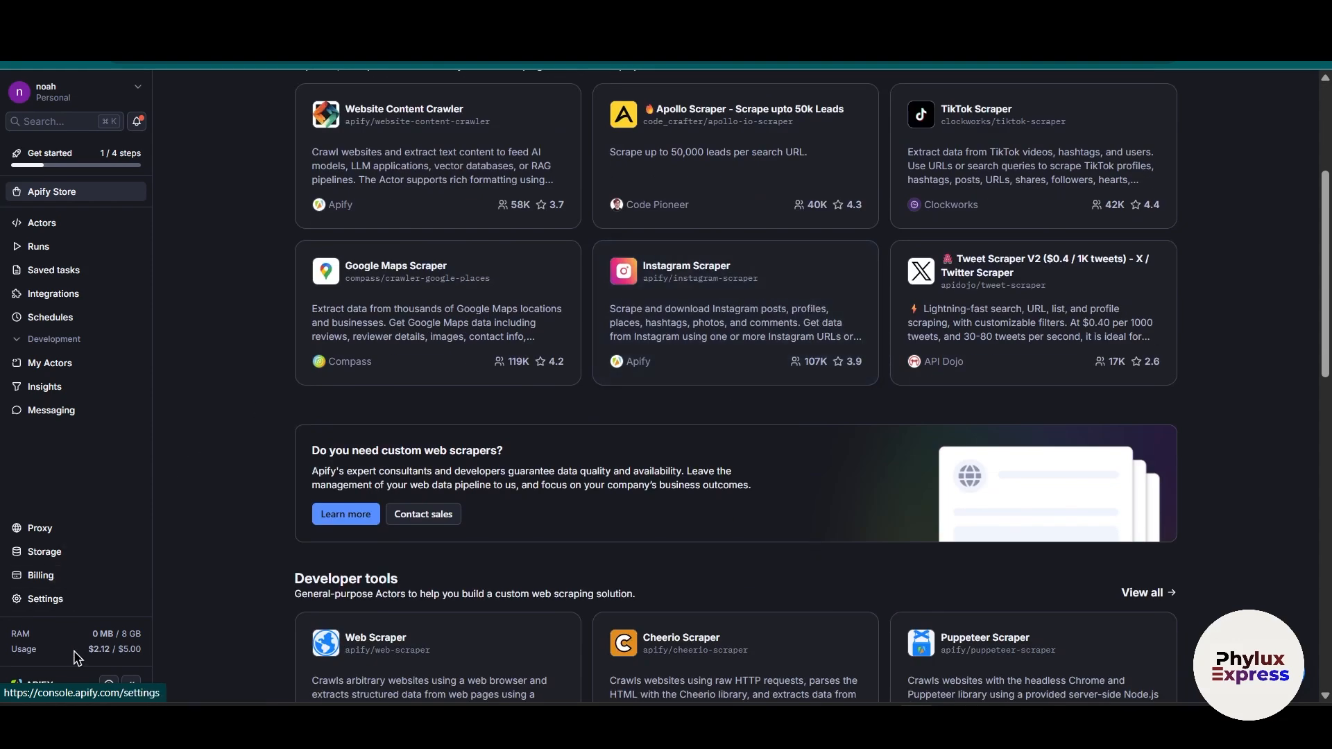
- Check the account's RAM and credit usage in the Apify Console
{"action": "mouse_move", "coordinate": [66, 656]}
{"action": "right_click", "coordinate": [97, 639]}
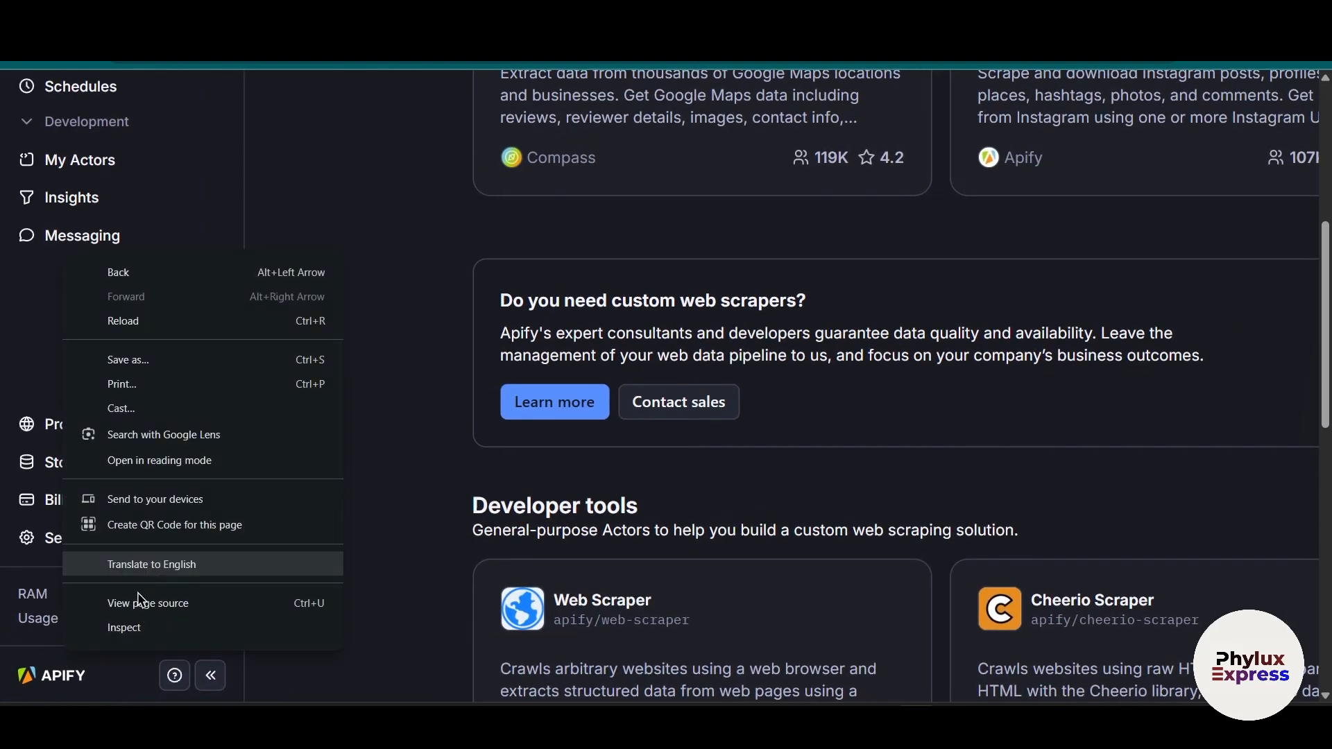
{"action": "left_click", "coordinate": [429, 453]}
{"action": "mouse_move", "coordinate": [84, 625]}
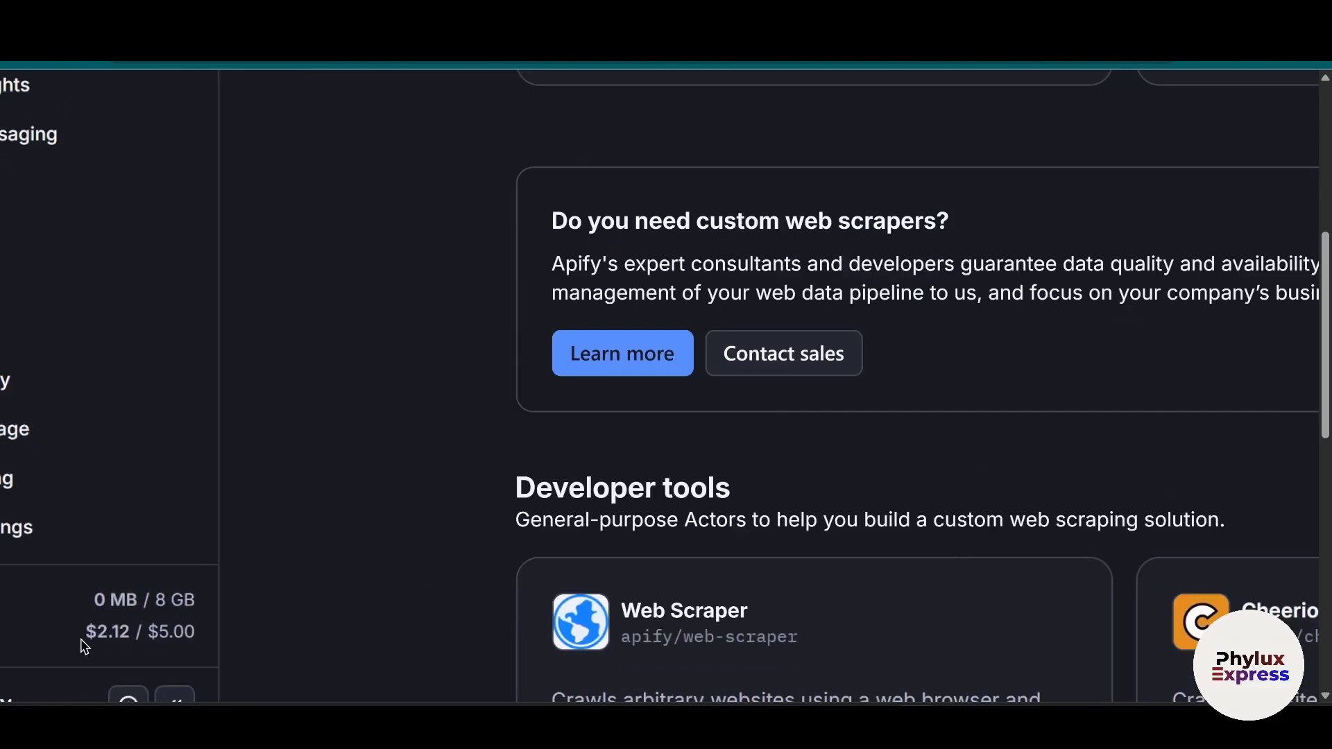
{"action": "scroll", "coordinate": [705, 455], "scroll_direction": "up", "scroll_amount": 5}
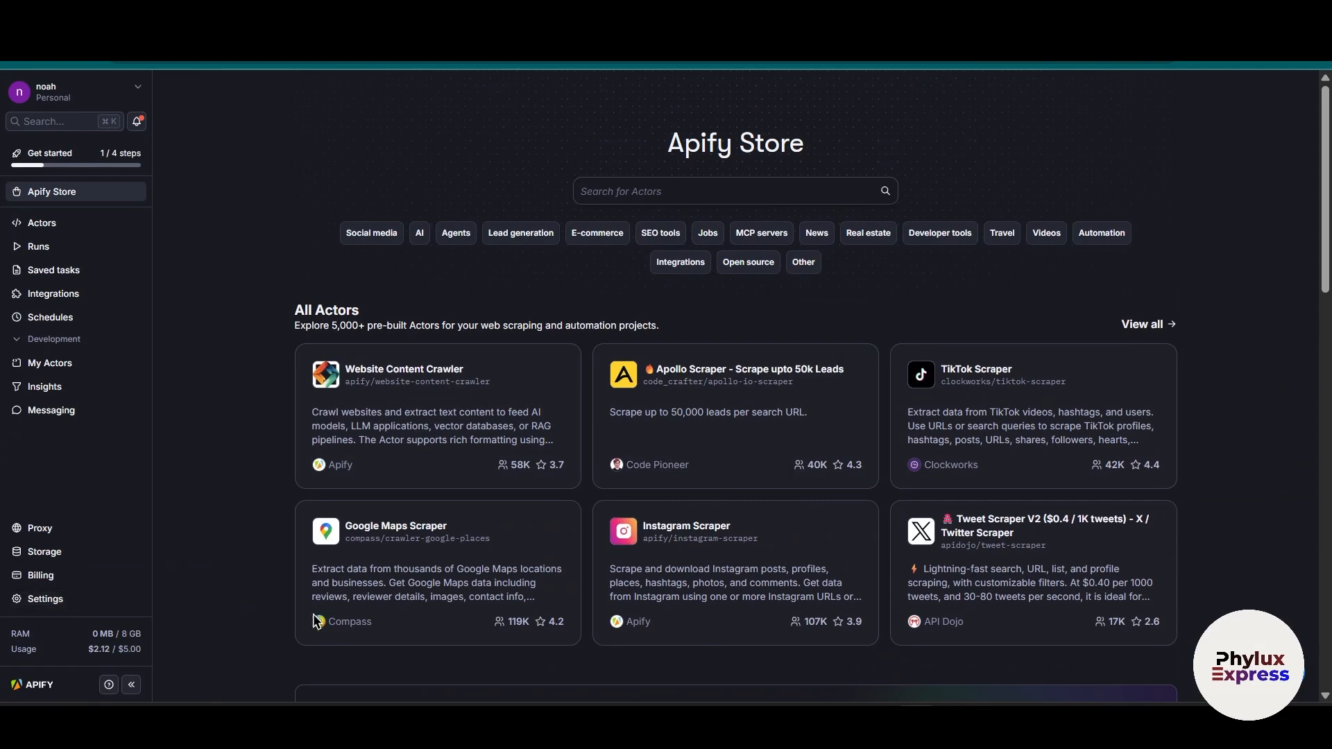
{"action": "mouse_move", "coordinate": [94, 650]}
- Open the Instagram Scraper Actor and clear the Instagram URL set for scraping
{"action": "scroll", "coordinate": [505, 476], "scroll_direction": "down", "scroll_amount": 4}
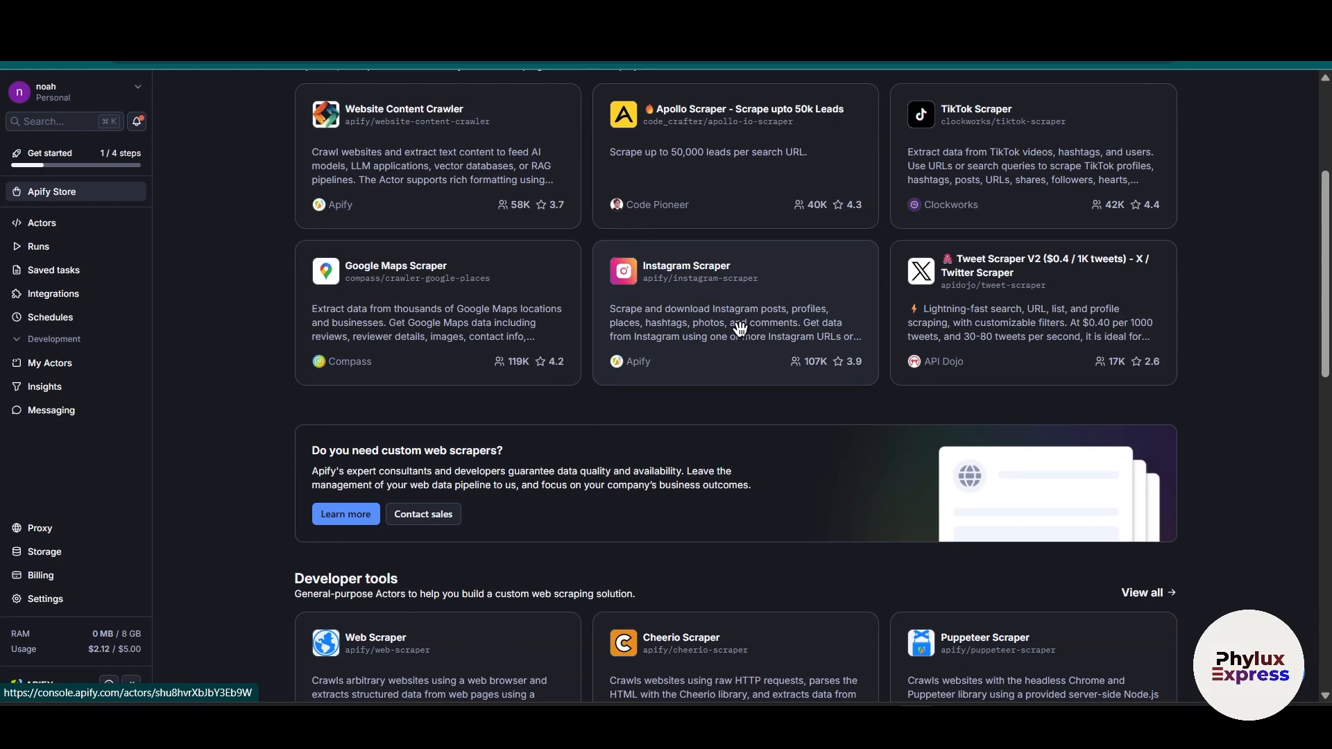
{"action": "left_click", "coordinate": [739, 327]}
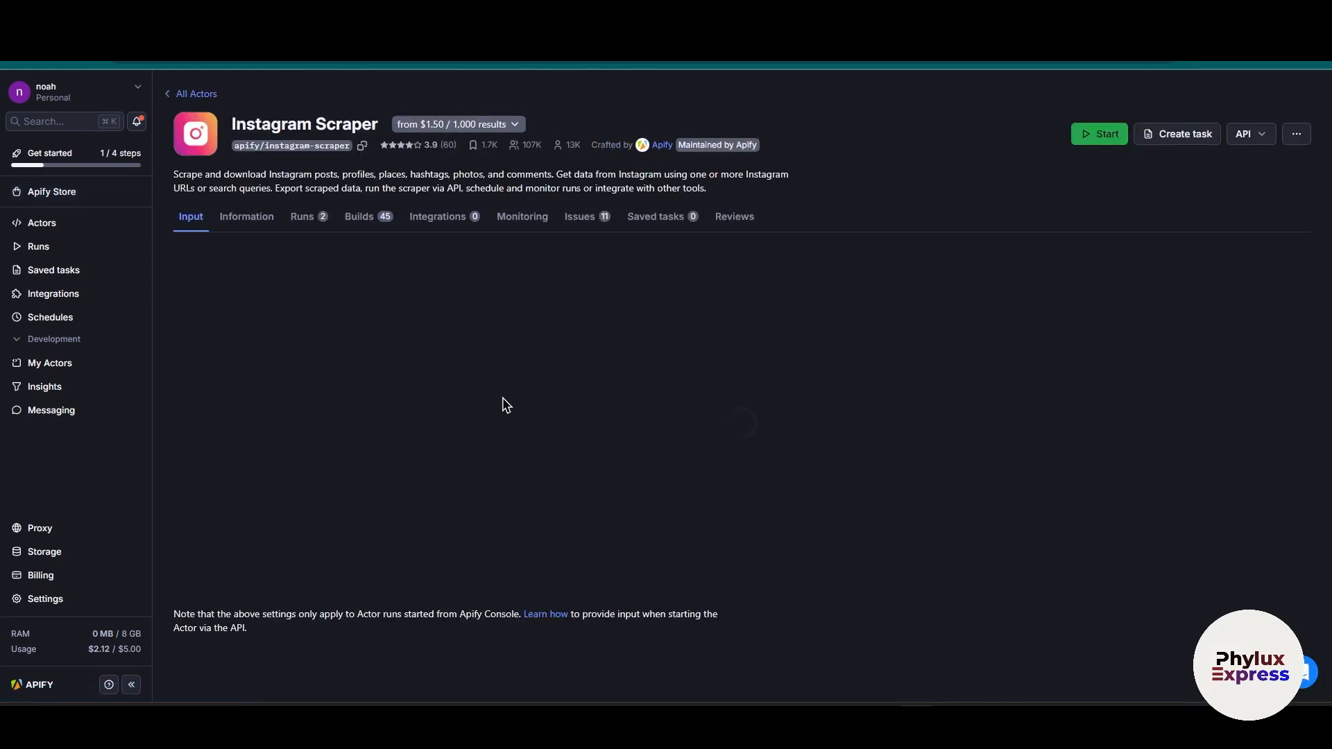
{"action": "triple_click", "coordinate": [517, 367]}
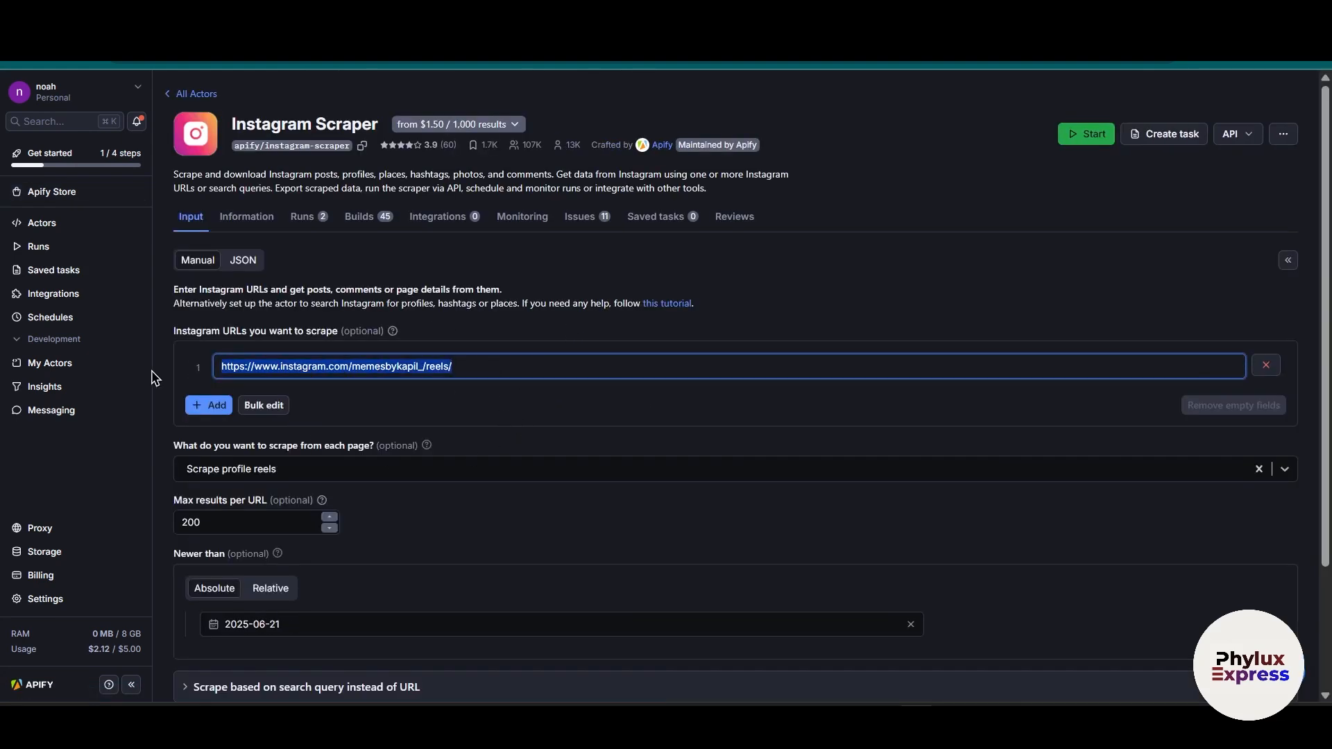
{"action": "key", "text": "BackSpace"}
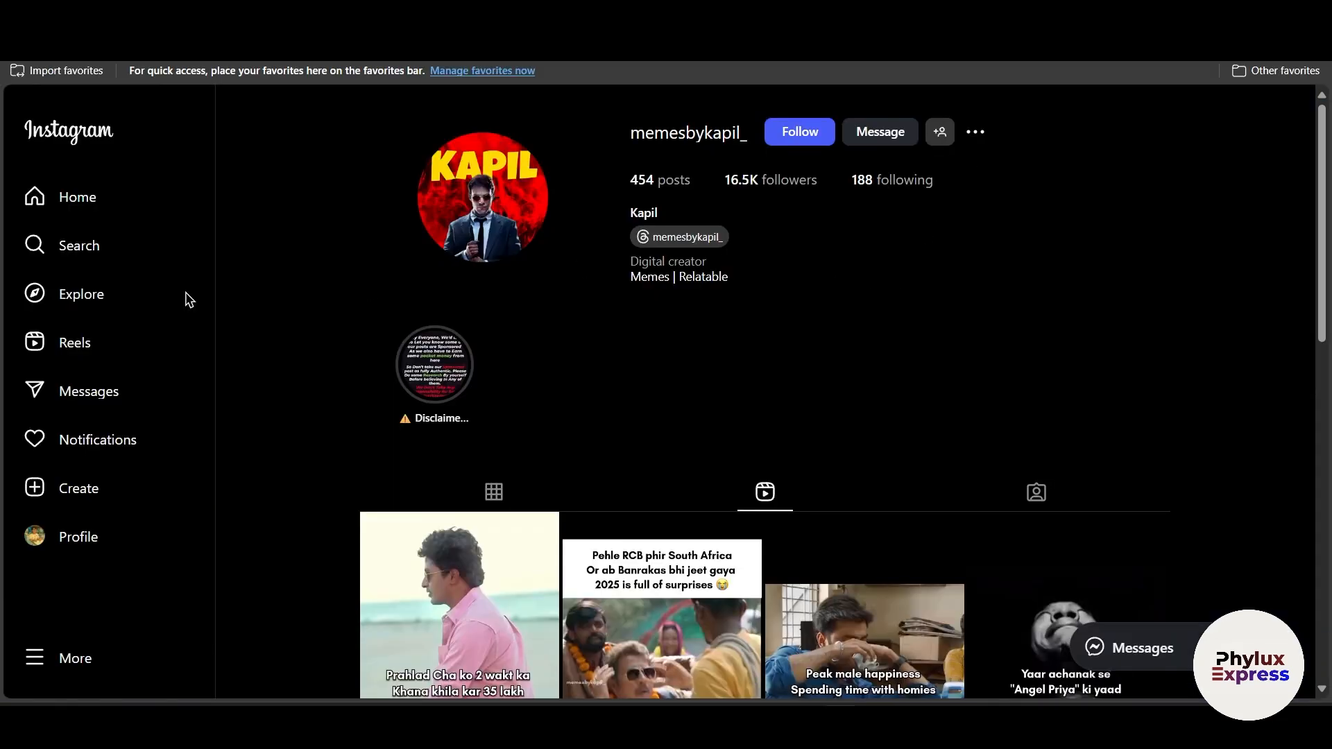
- Switch to Instagram, browse the reels and open the profile of the gym reel's creator
{"action": "left_click", "coordinate": [88, 192]}
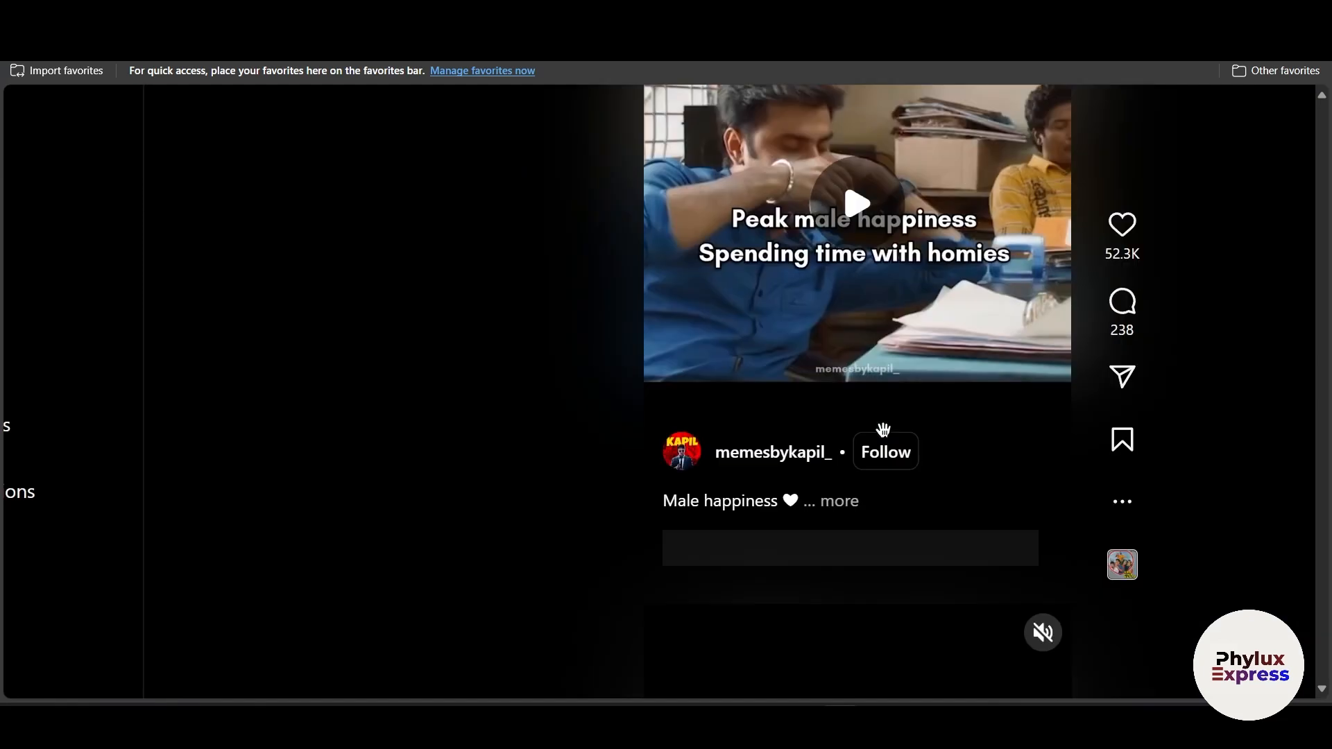
{"action": "scroll", "coordinate": [883, 430], "scroll_direction": "down", "scroll_amount": 2}
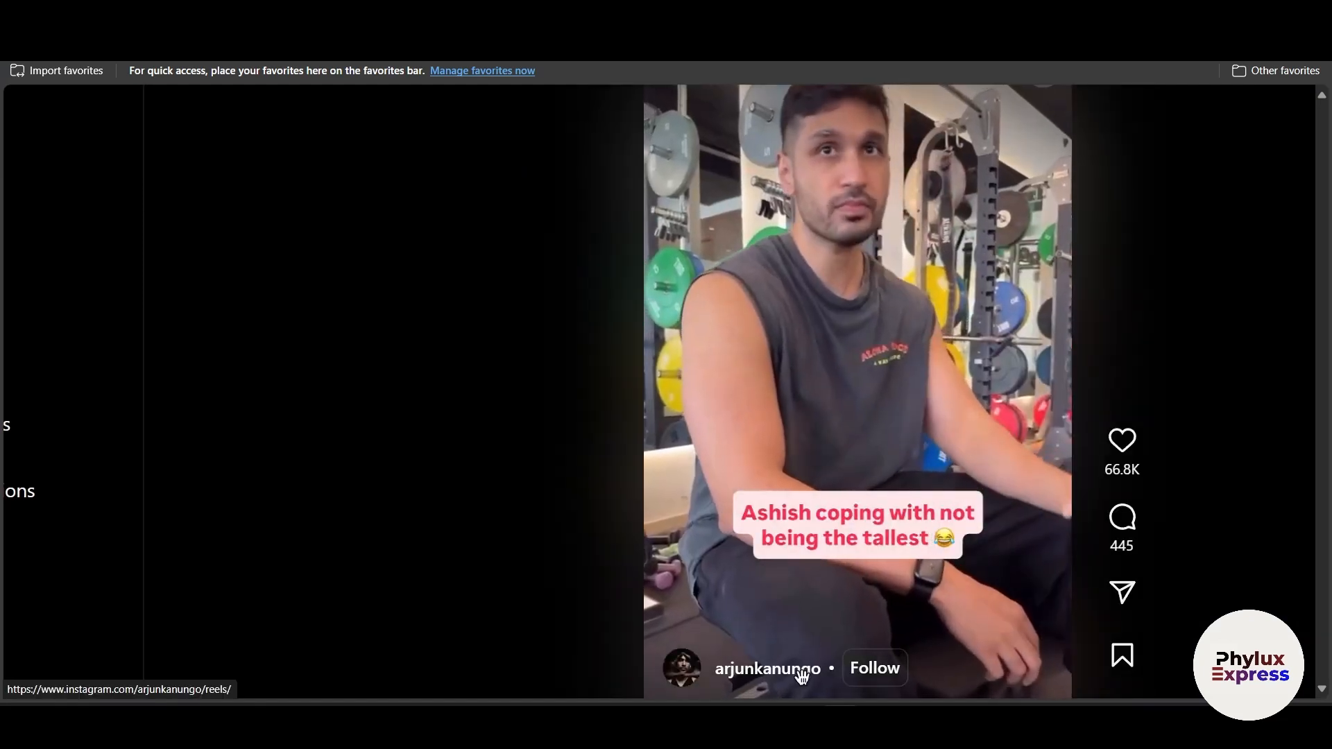
{"action": "scroll", "coordinate": [897, 561], "scroll_direction": "down", "scroll_amount": 2}
{"action": "scroll", "coordinate": [887, 544], "scroll_direction": "up", "scroll_amount": 2}
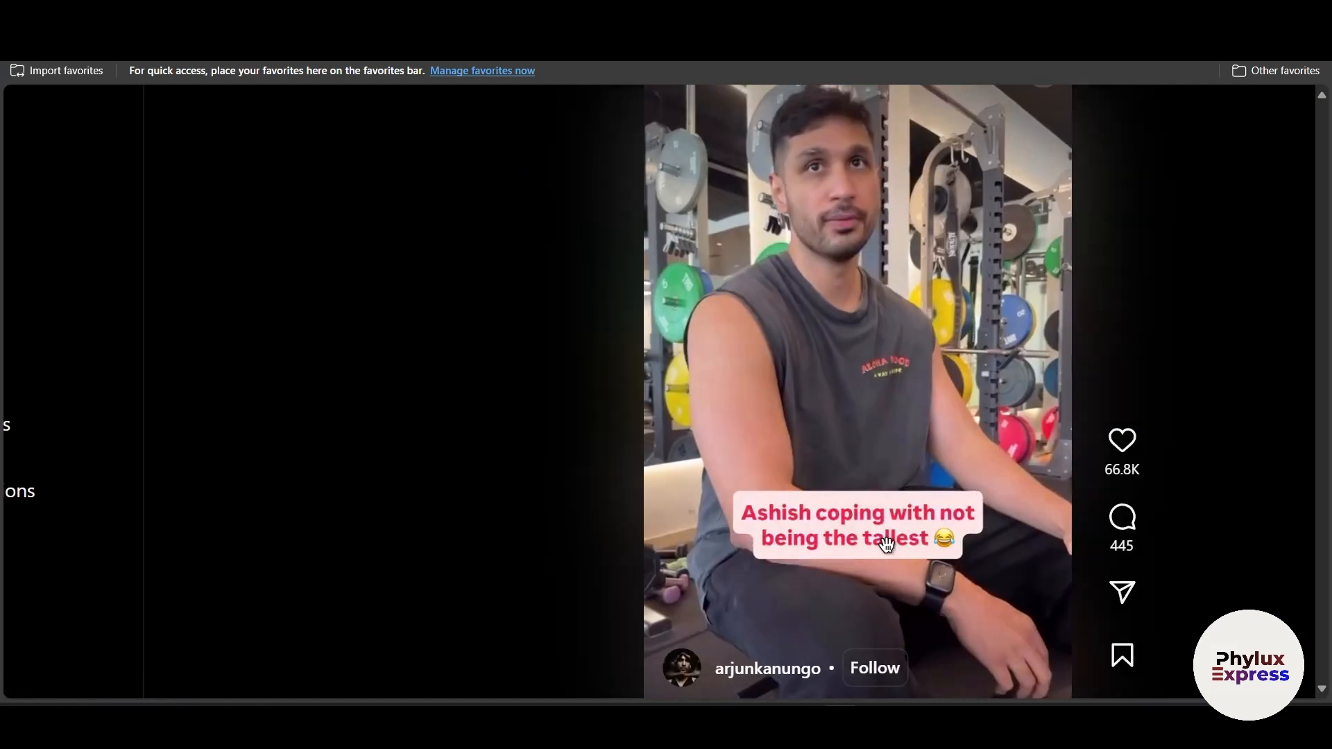
{"action": "left_click", "coordinate": [777, 670]}
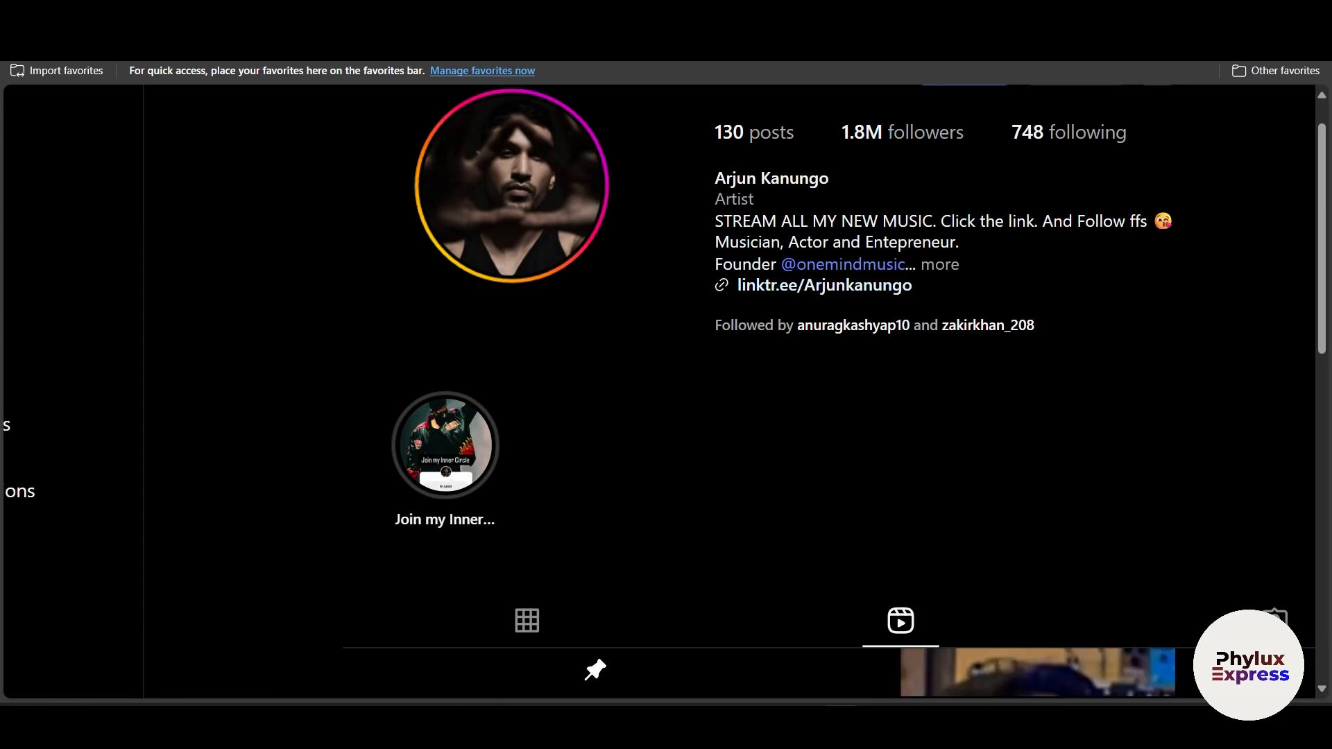
{"action": "left_click", "coordinate": [486, 43]}
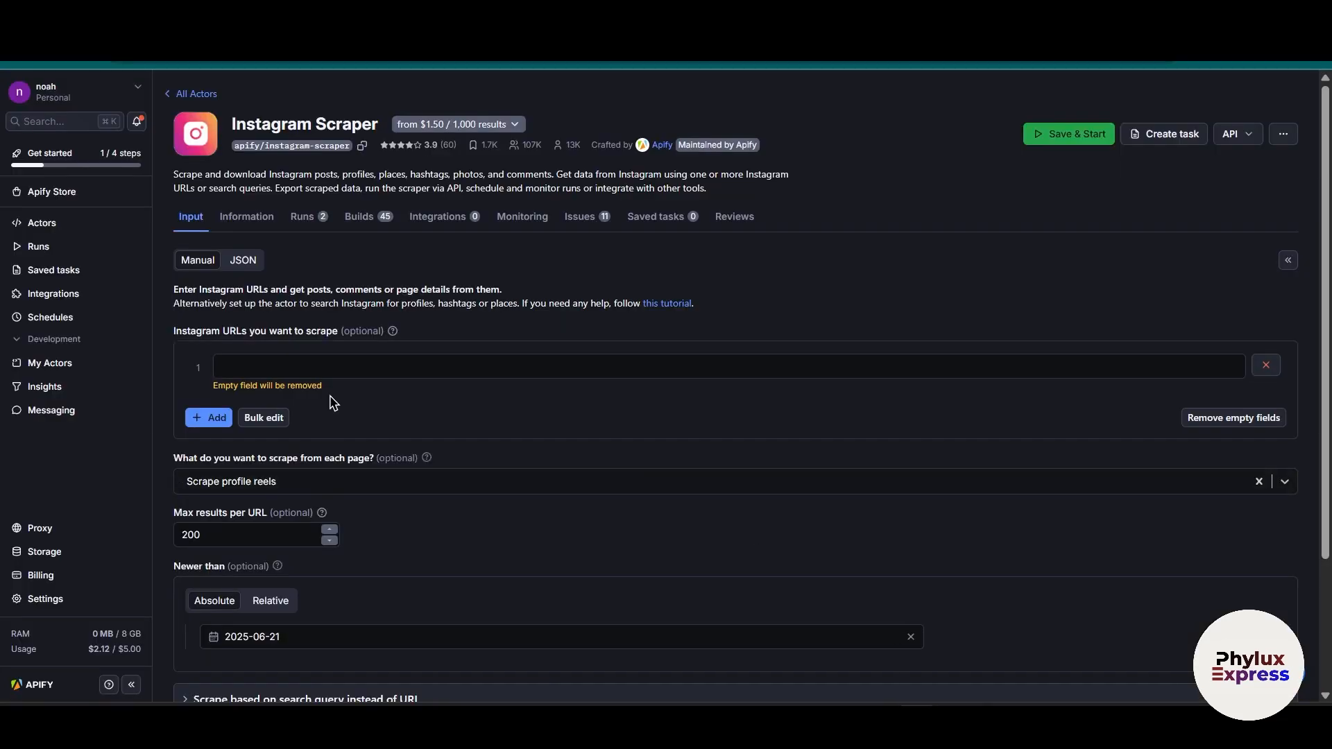
{"action": "left_click", "coordinate": [318, 360]}
{"action": "type", "text": "https://www.instagram.com/arjunkanungo/reels/"}
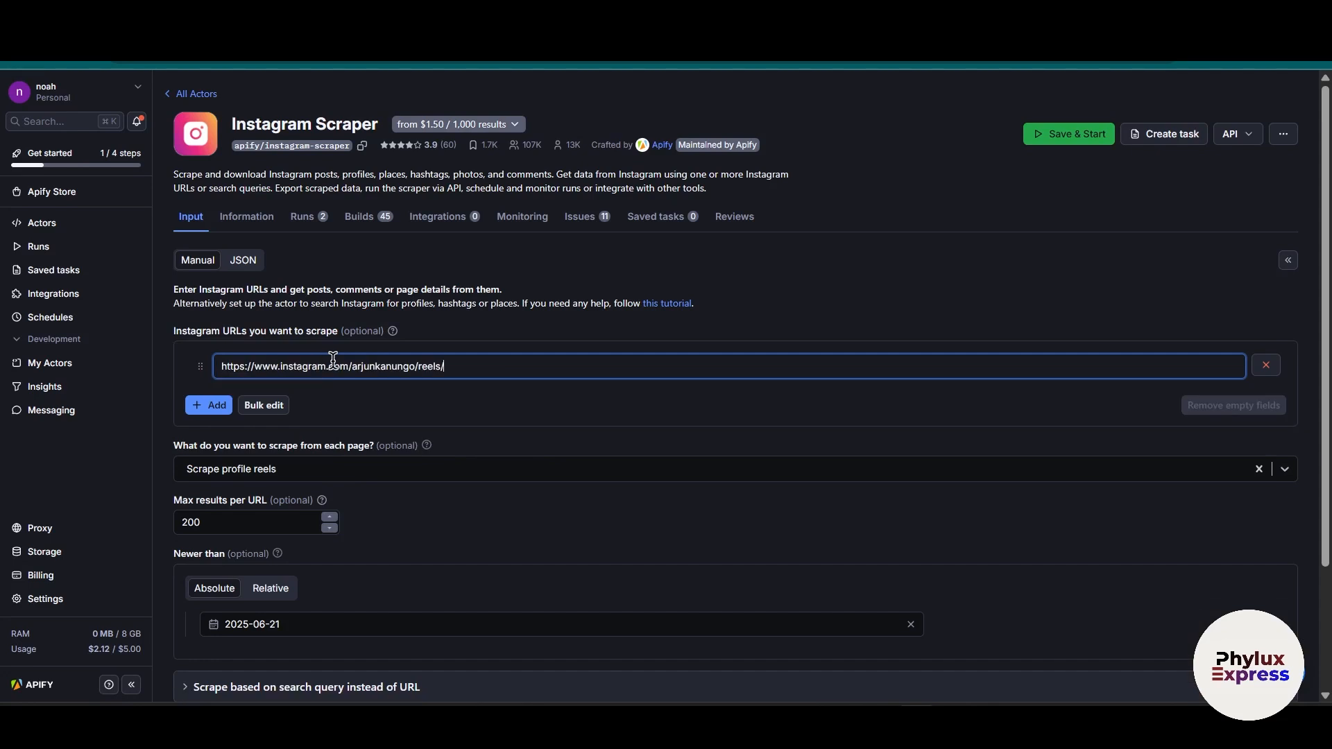
{"action": "left_click", "coordinate": [601, 345]}
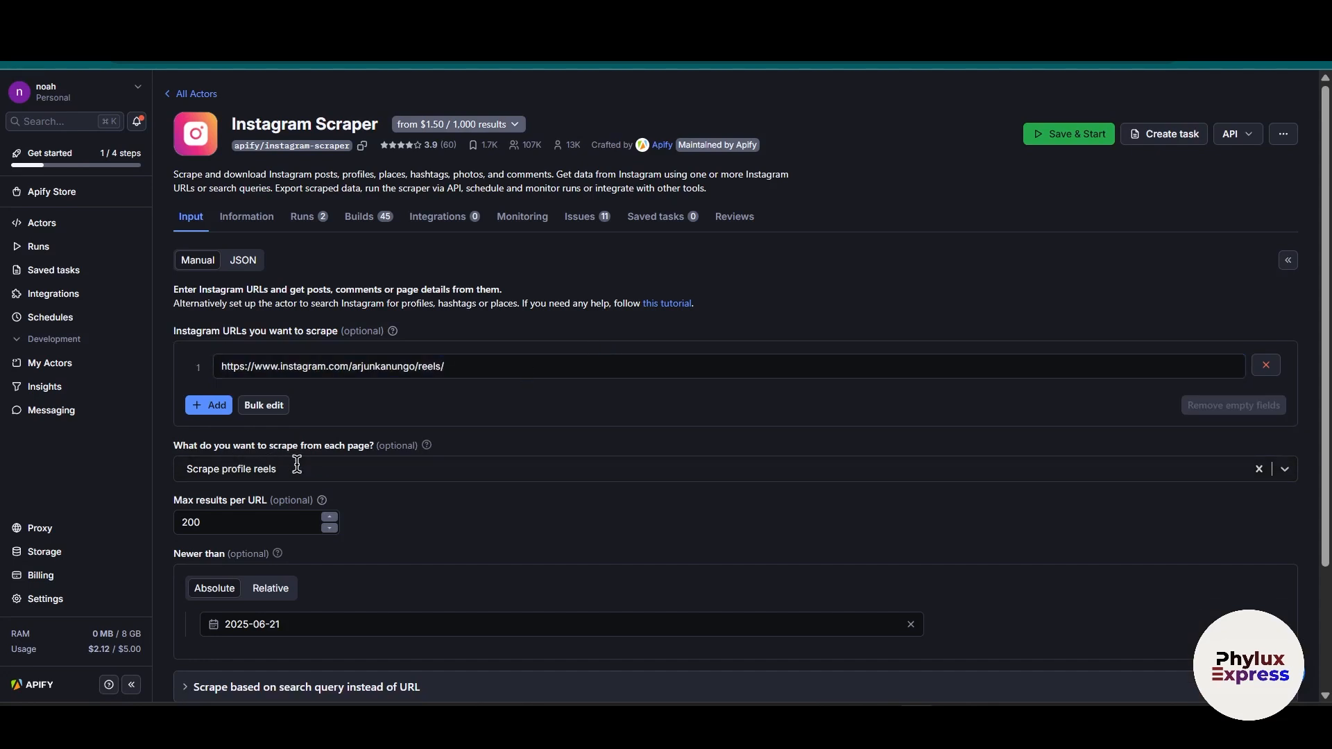
- Review the Instagram Scraper's scrape type options, maximum results per URL and Newer than date
{"action": "left_click", "coordinate": [277, 468]}
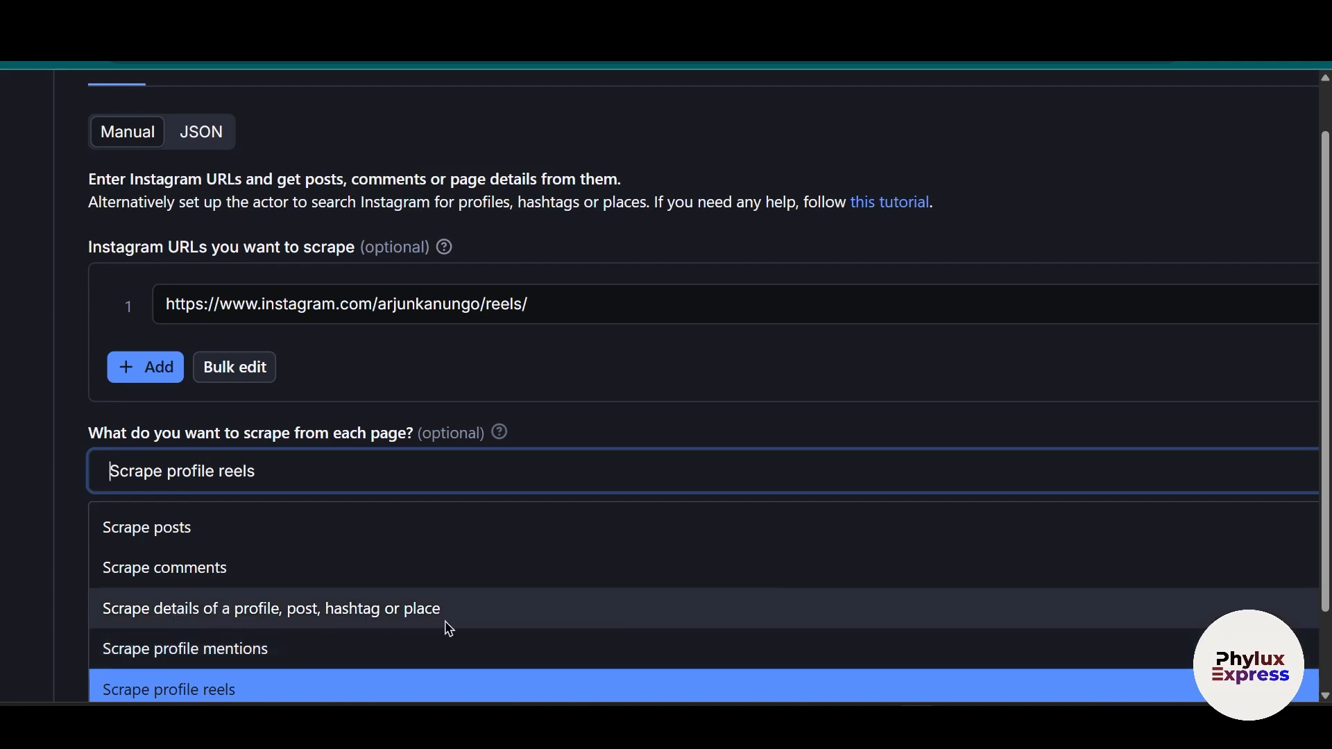
{"action": "scroll", "coordinate": [613, 368], "scroll_direction": "down", "scroll_amount": 3}
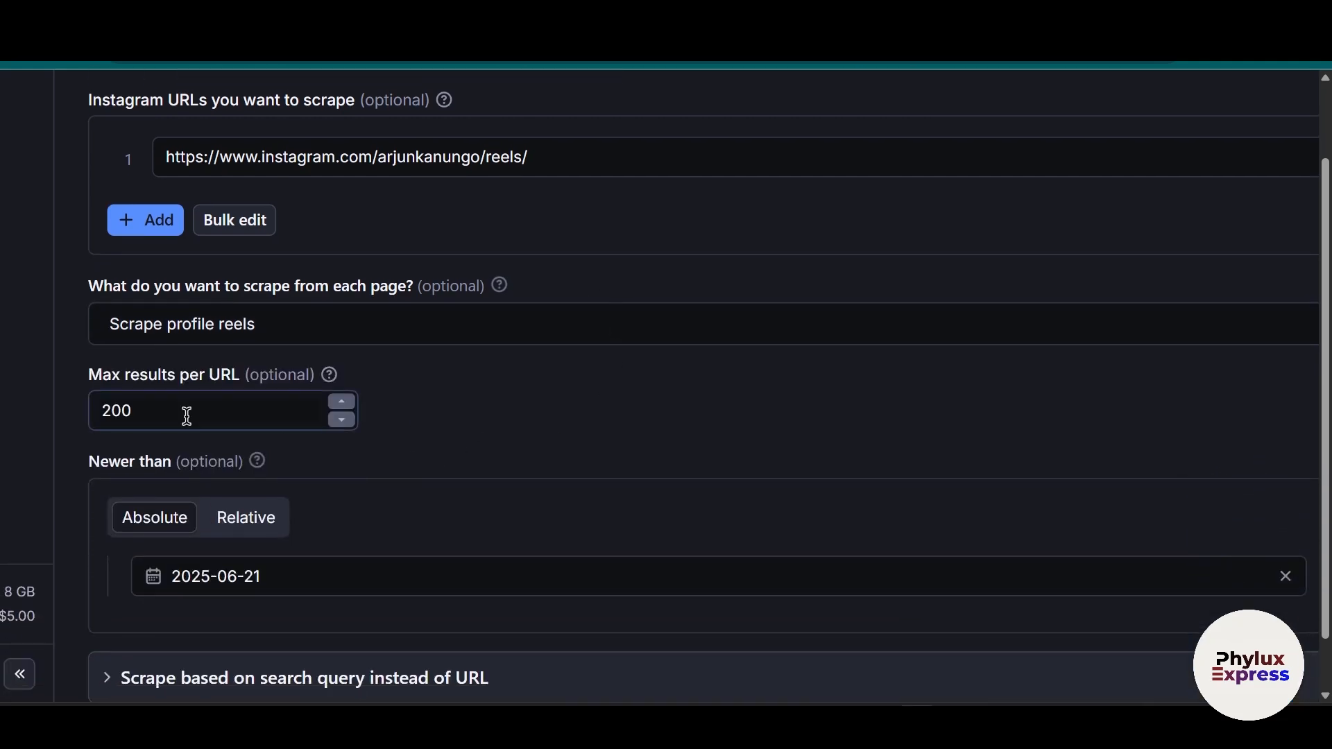
{"action": "left_click", "coordinate": [162, 398]}
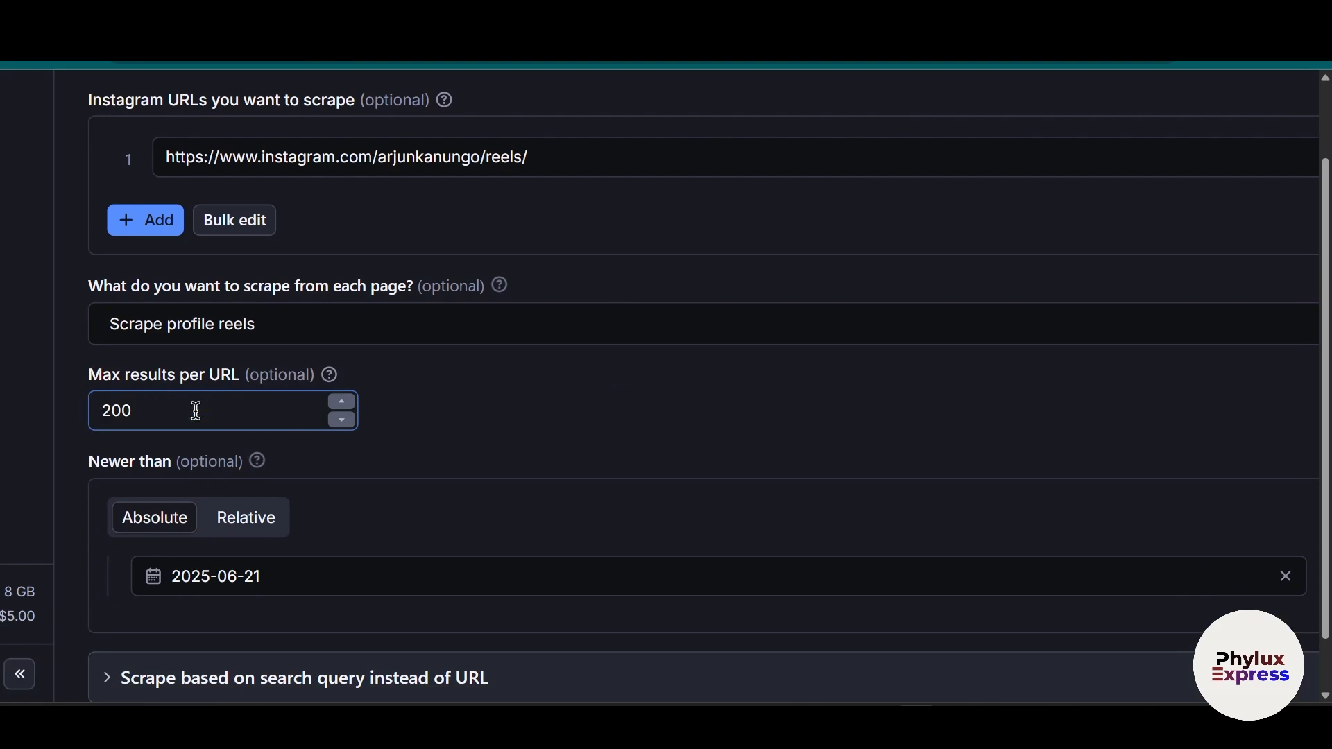
{"action": "scroll", "coordinate": [485, 451], "scroll_direction": "down", "scroll_amount": 3}
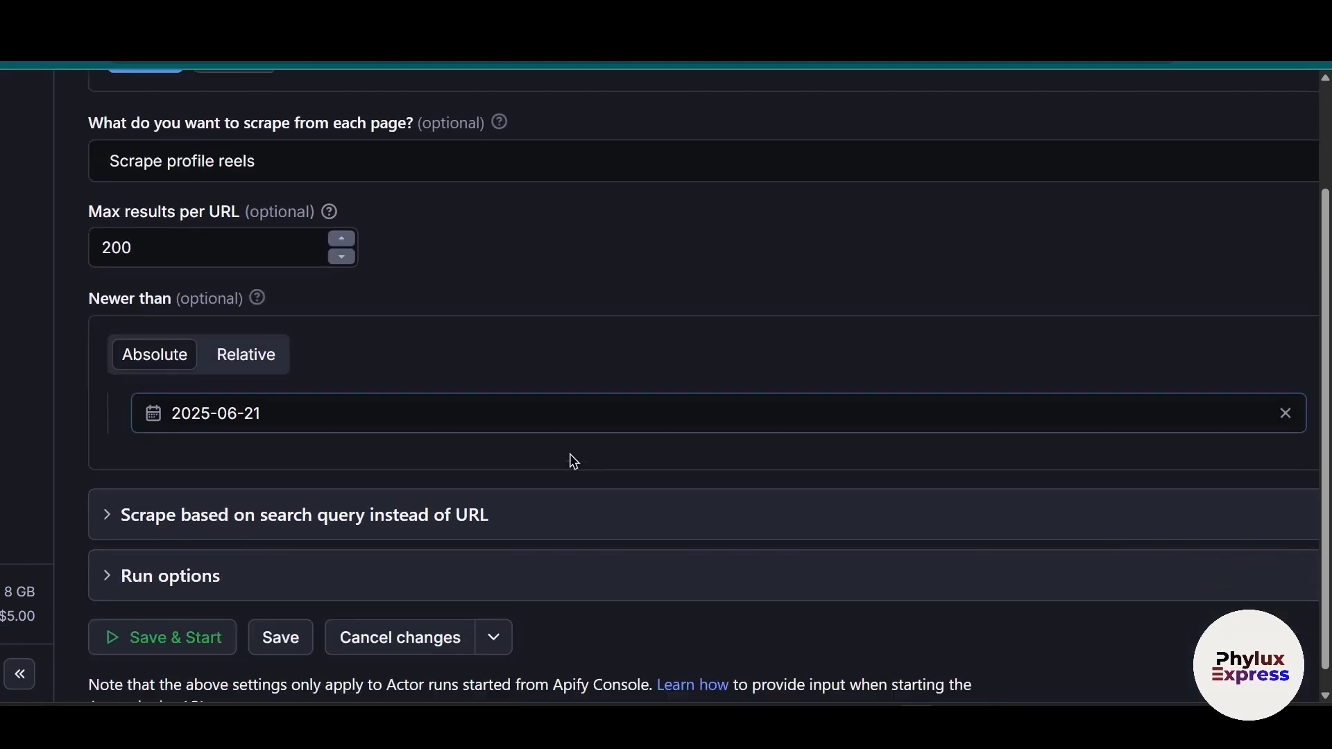
{"action": "left_click", "coordinate": [244, 401]}
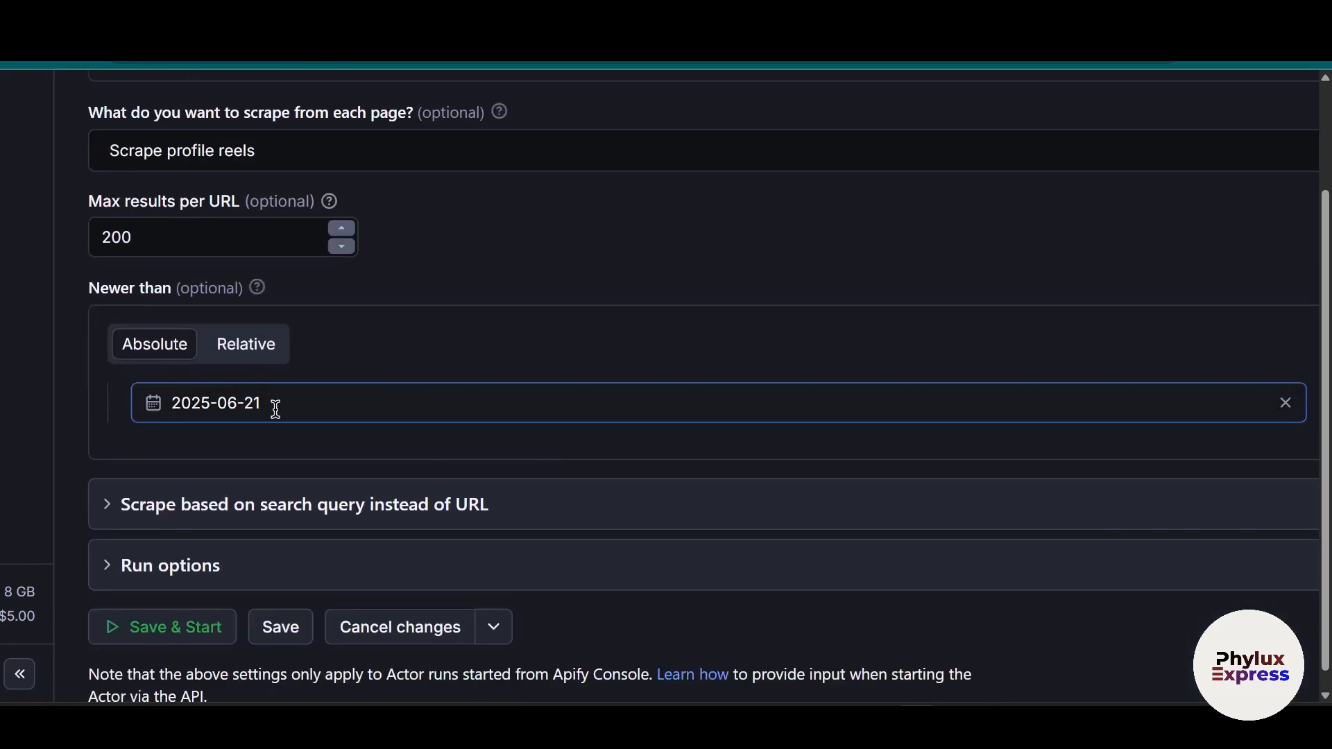
{"action": "left_click", "coordinate": [276, 410]}
{"action": "scroll", "coordinate": [423, 385], "scroll_direction": "up", "scroll_amount": 1}
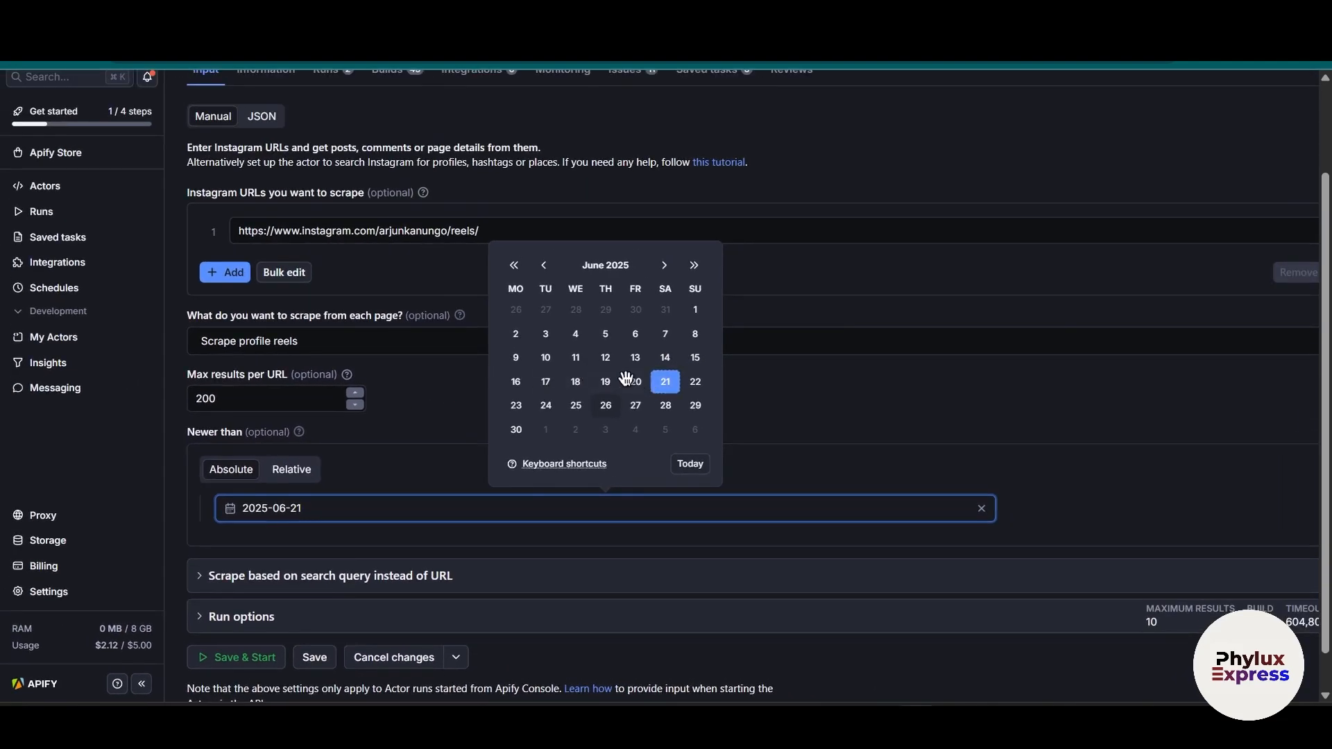
{"action": "left_click", "coordinate": [671, 389]}
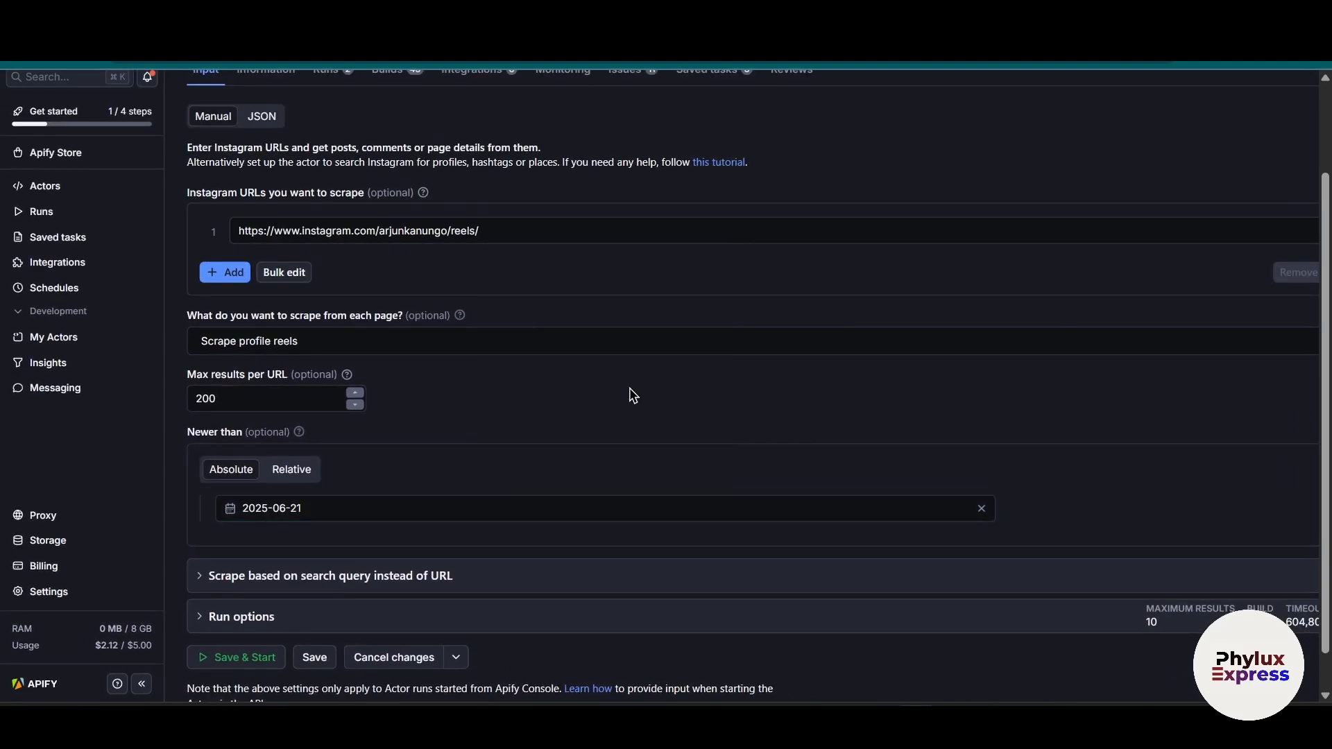
- Expand the settings for scraping by search query, review the query, type and limit fields, and collapse them
{"action": "scroll", "coordinate": [417, 472], "scroll_direction": "down", "scroll_amount": 1}
{"action": "left_click", "coordinate": [342, 515]}
{"action": "scroll", "coordinate": [347, 513], "scroll_direction": "down", "scroll_amount": 3}
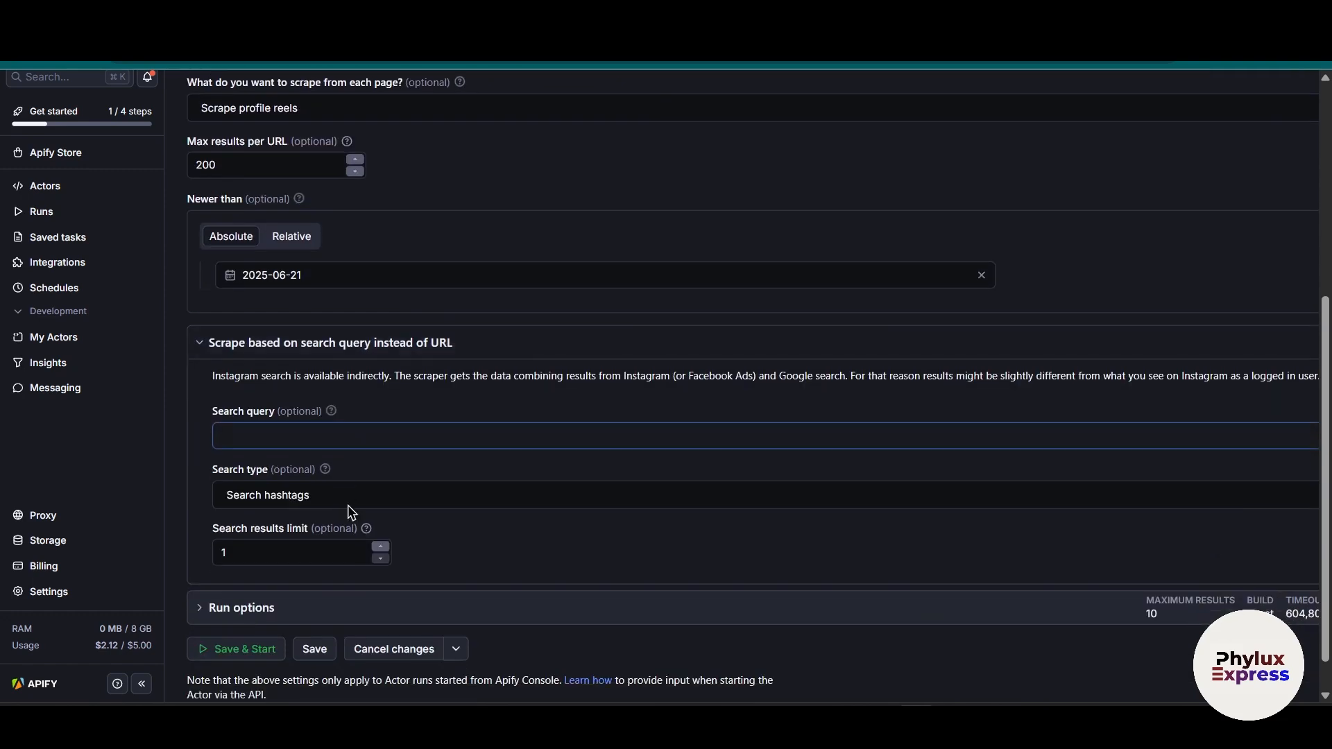
{"action": "scroll", "coordinate": [430, 361], "scroll_direction": "down", "scroll_amount": 1}
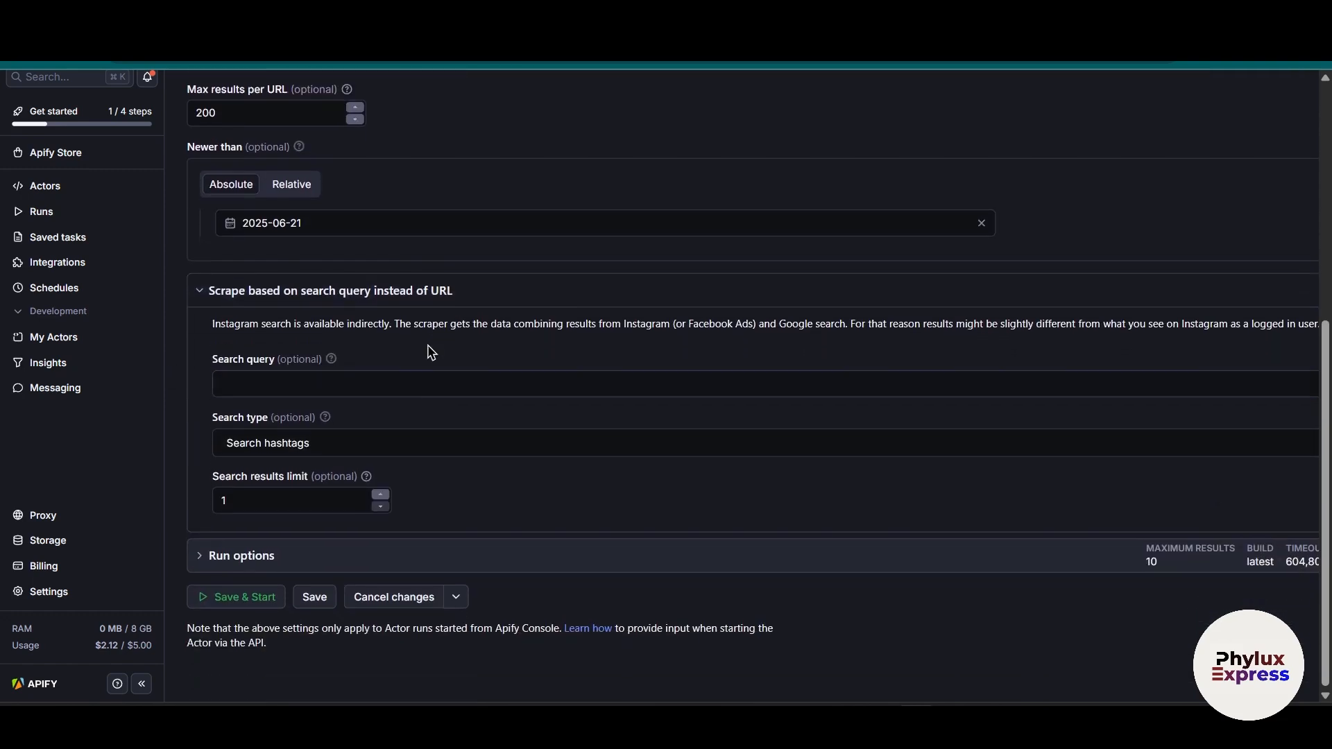
{"action": "left_click", "coordinate": [378, 370]}
{"action": "left_click", "coordinate": [201, 293]}
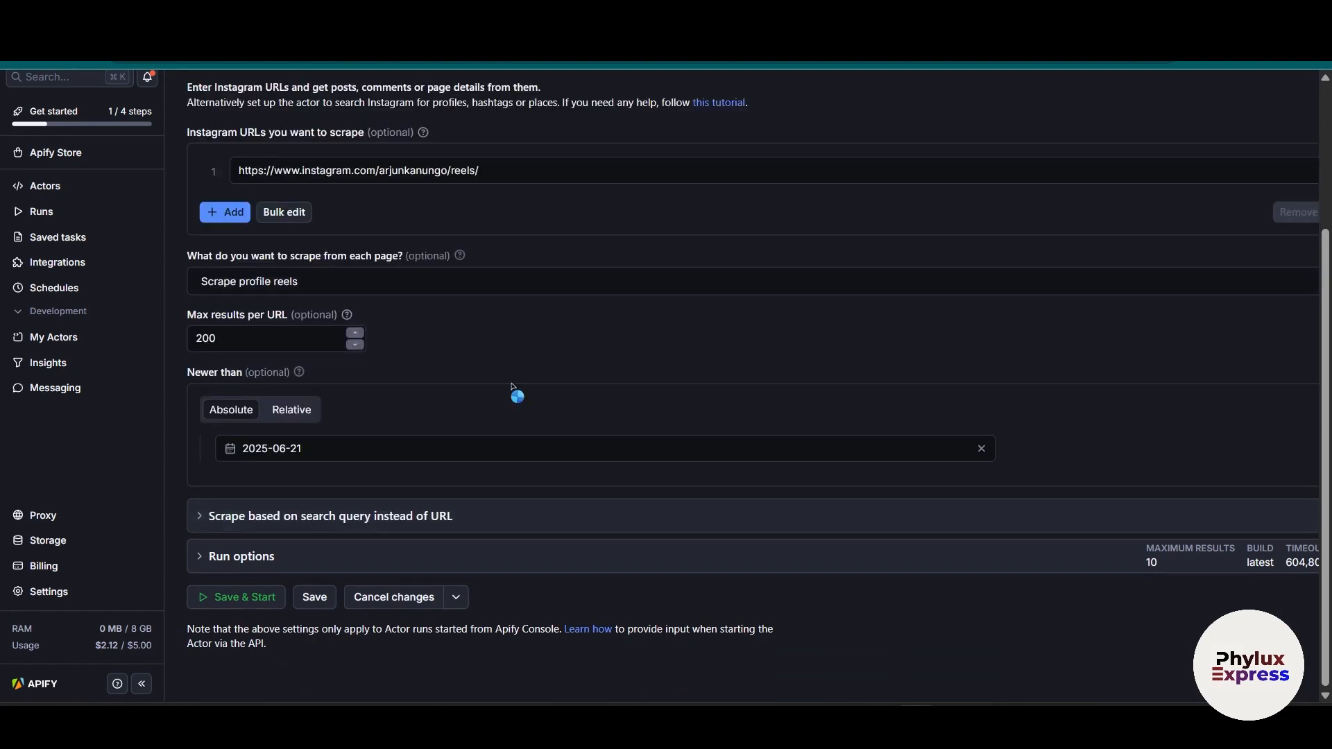
- Examine the Actor's run options for build, timeout, memory and maximum charged results
{"action": "left_click", "coordinate": [301, 556]}
{"action": "scroll", "coordinate": [672, 372], "scroll_direction": "down", "scroll_amount": 5}
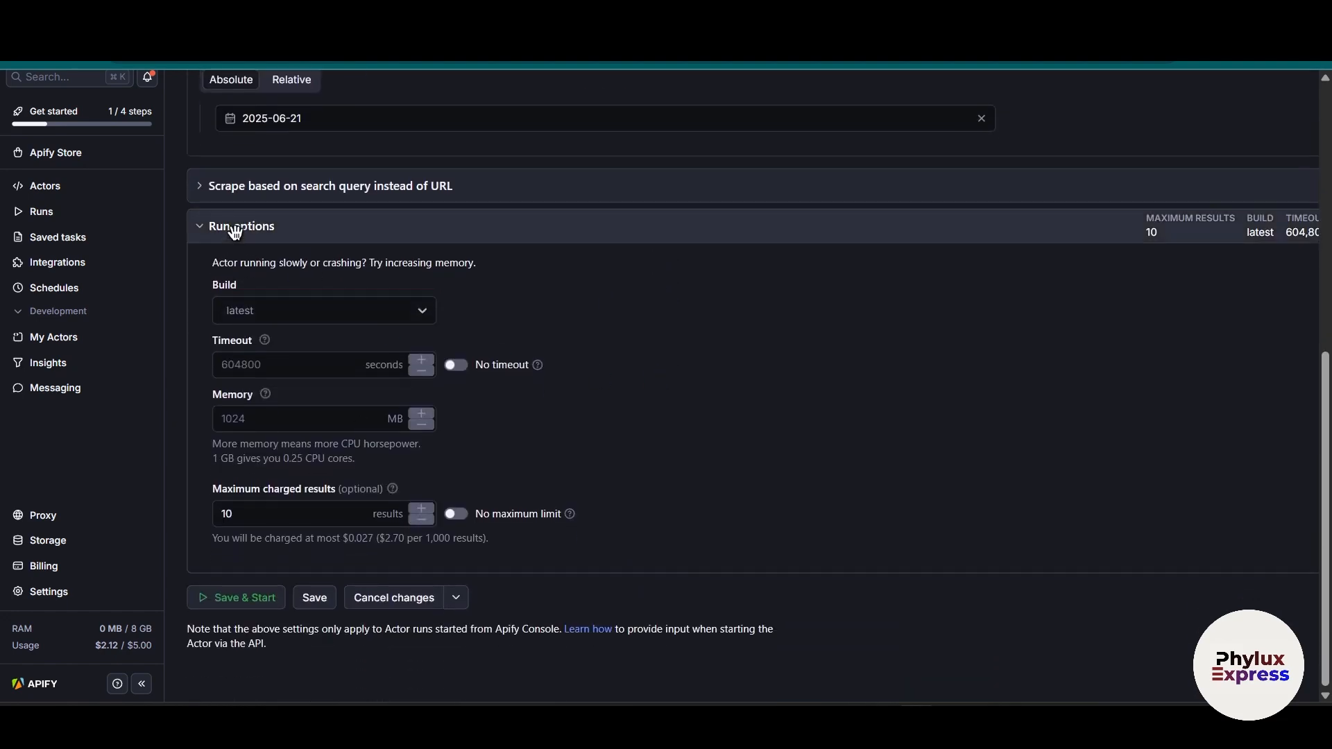
{"action": "left_click_drag", "start_coordinate": [213, 262], "coordinate": [666, 265]}
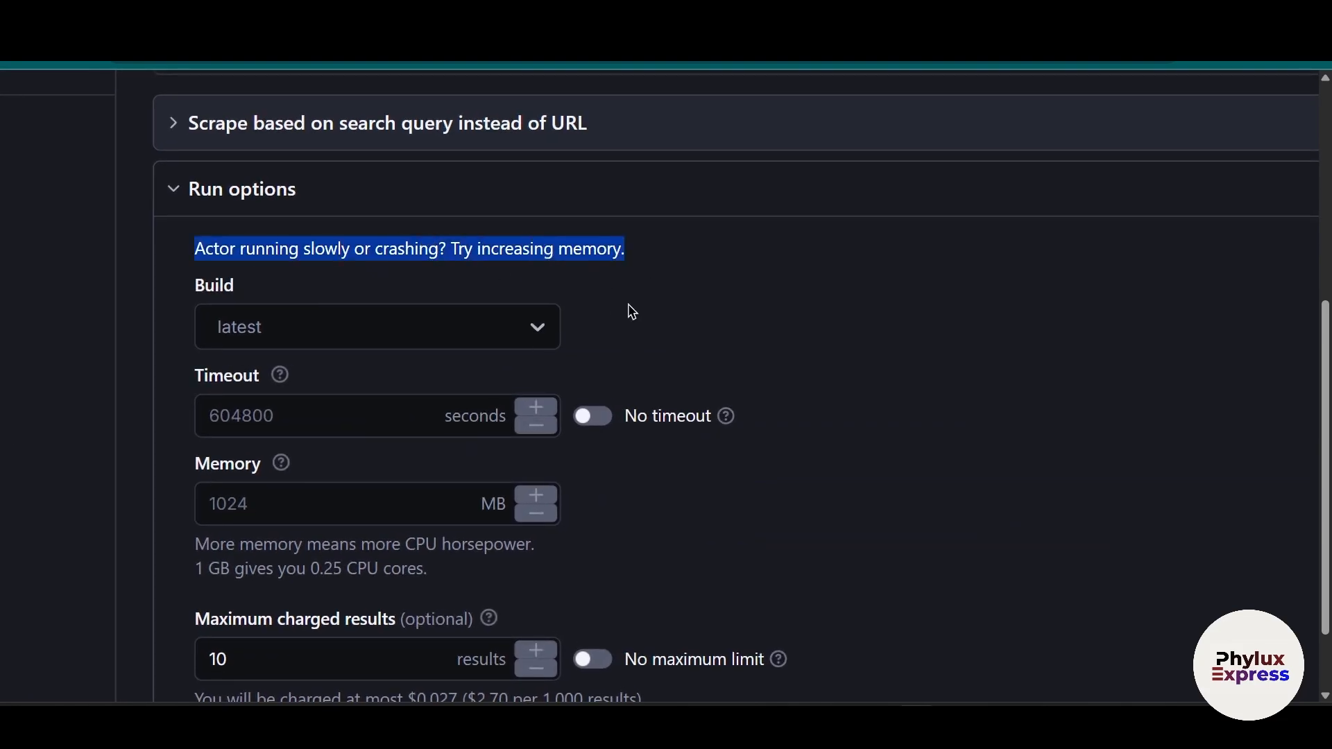
{"action": "scroll", "coordinate": [638, 309], "scroll_direction": "down", "scroll_amount": 3}
{"action": "scroll", "coordinate": [420, 268], "scroll_direction": "up", "scroll_amount": 3}
{"action": "scroll", "coordinate": [683, 401], "scroll_direction": "down", "scroll_amount": 4}
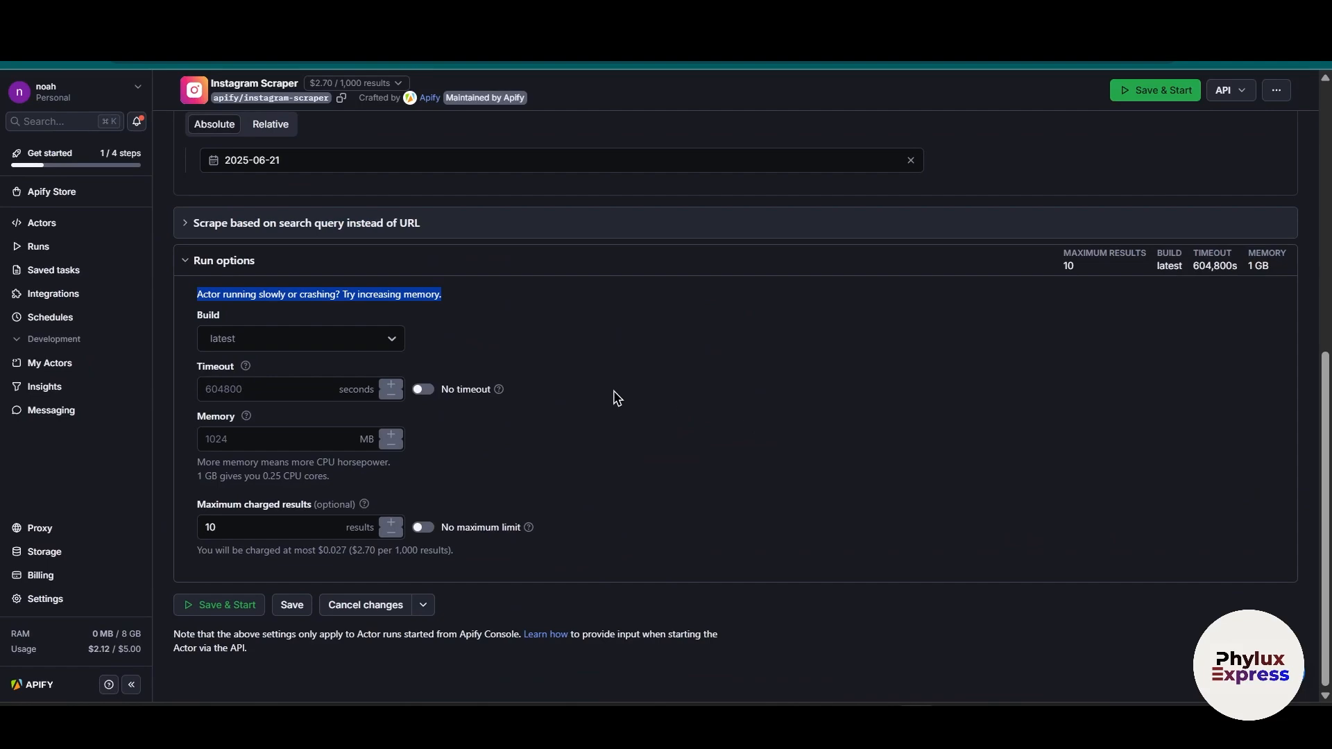
{"action": "scroll", "coordinate": [618, 399], "scroll_direction": "up", "scroll_amount": 7}
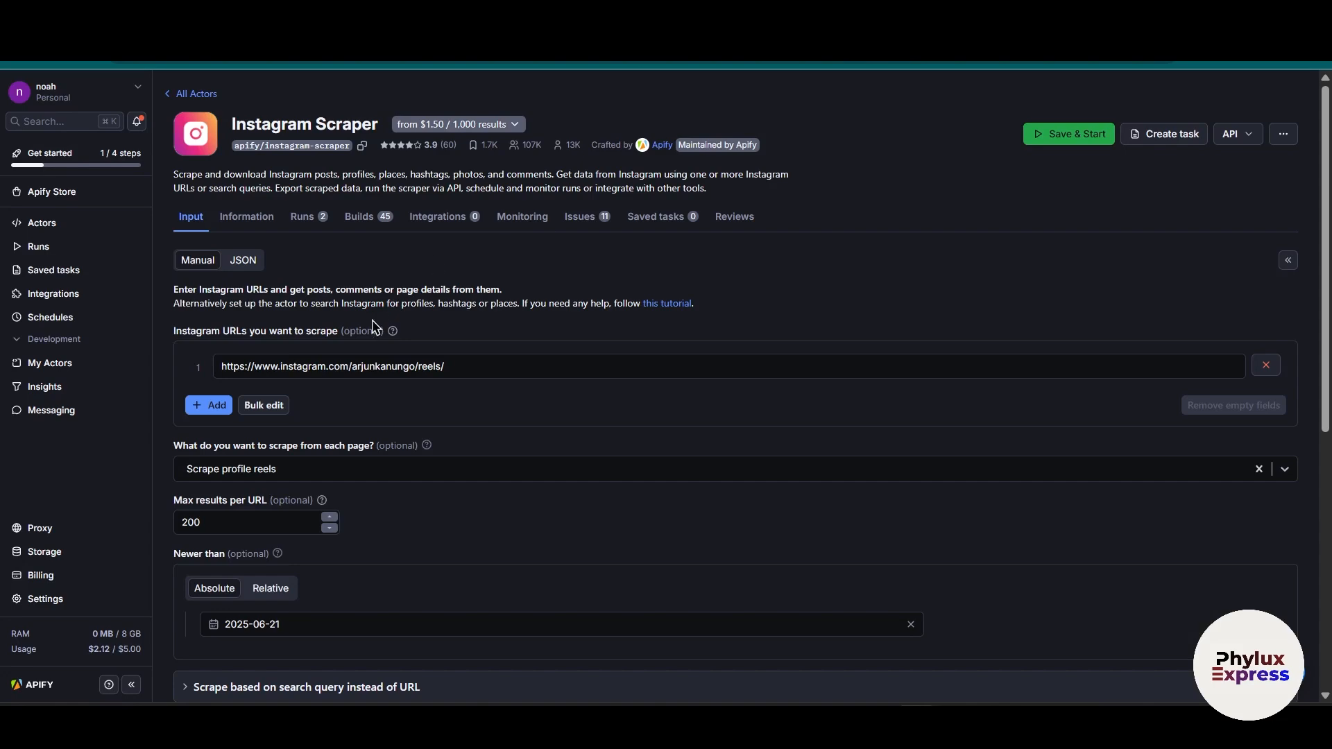
- Discard the unsaved changes to the Instagram Scraper's input
{"action": "left_click", "coordinate": [436, 216]}
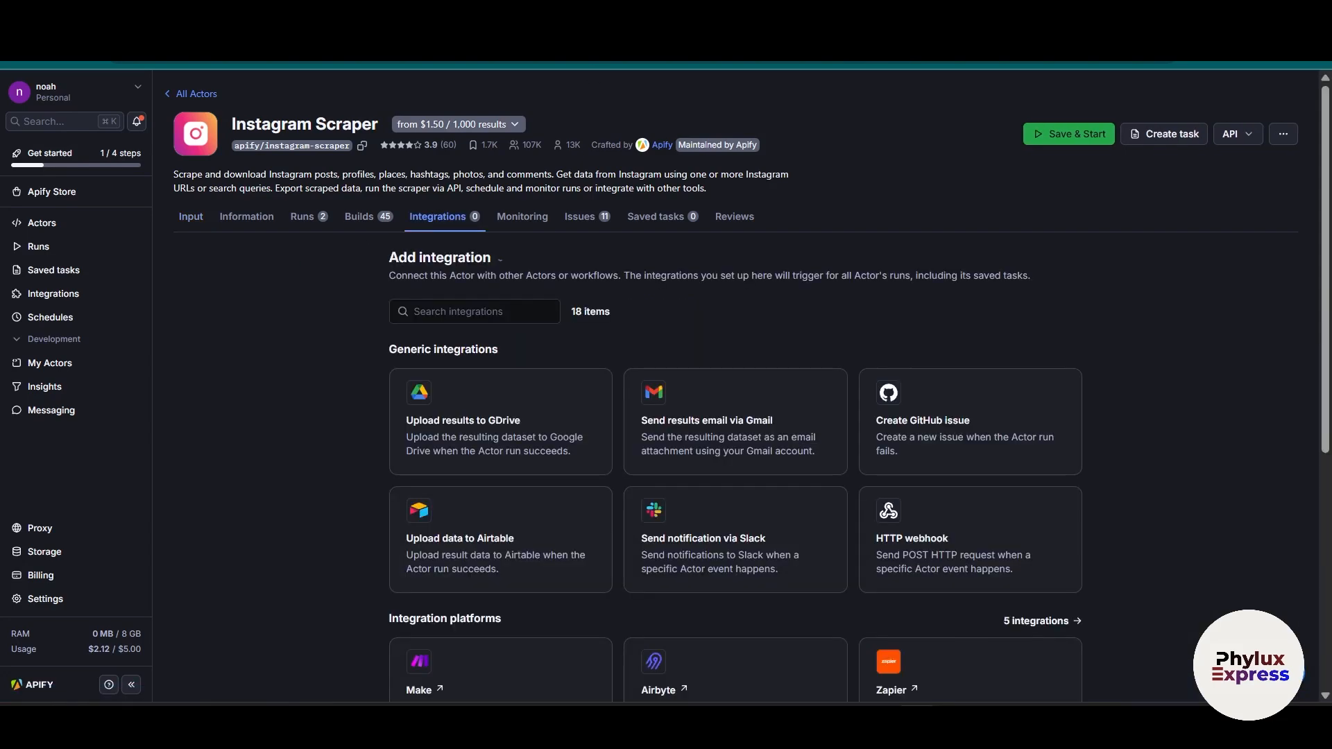
{"action": "left_click", "coordinate": [186, 218]}
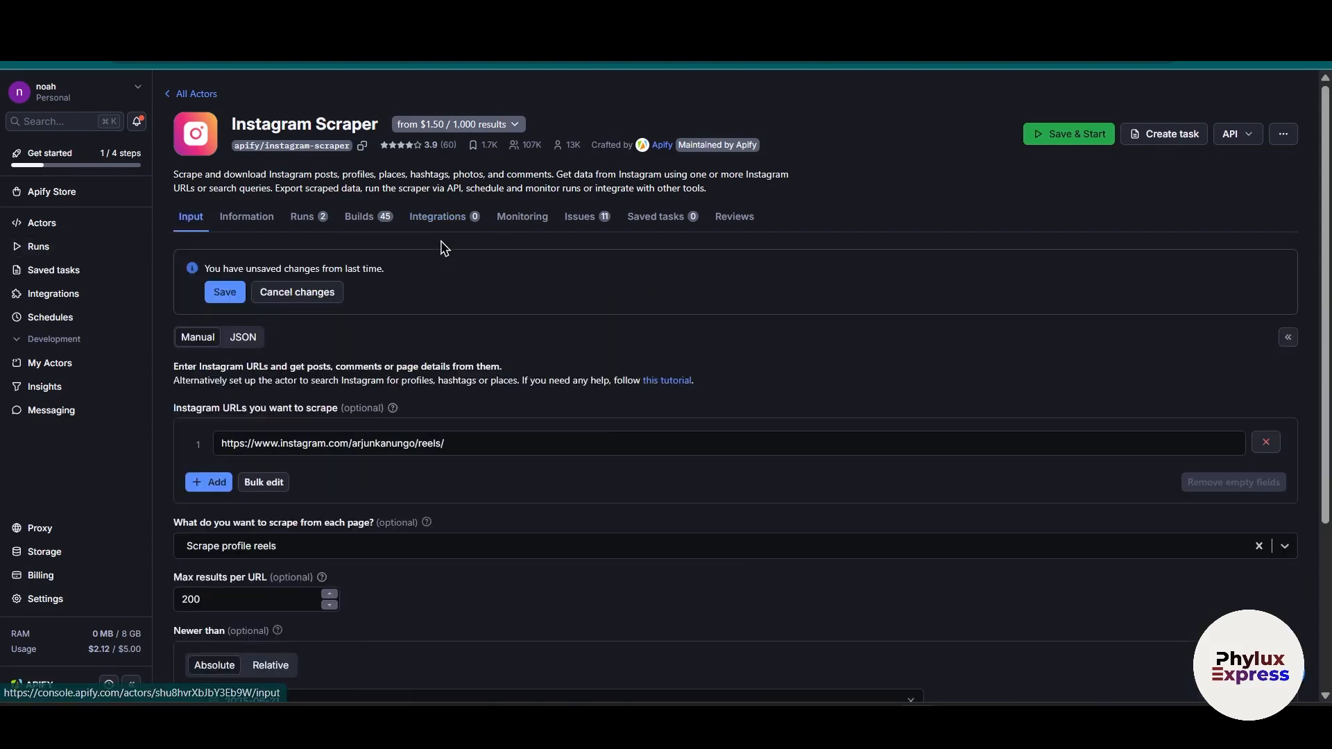
{"action": "left_click", "coordinate": [302, 289]}
- Open the API endpoints from the Actor's integrations and copy the URL of "Run Actor synchronously and get dataset items"
{"action": "left_click", "coordinate": [441, 220]}
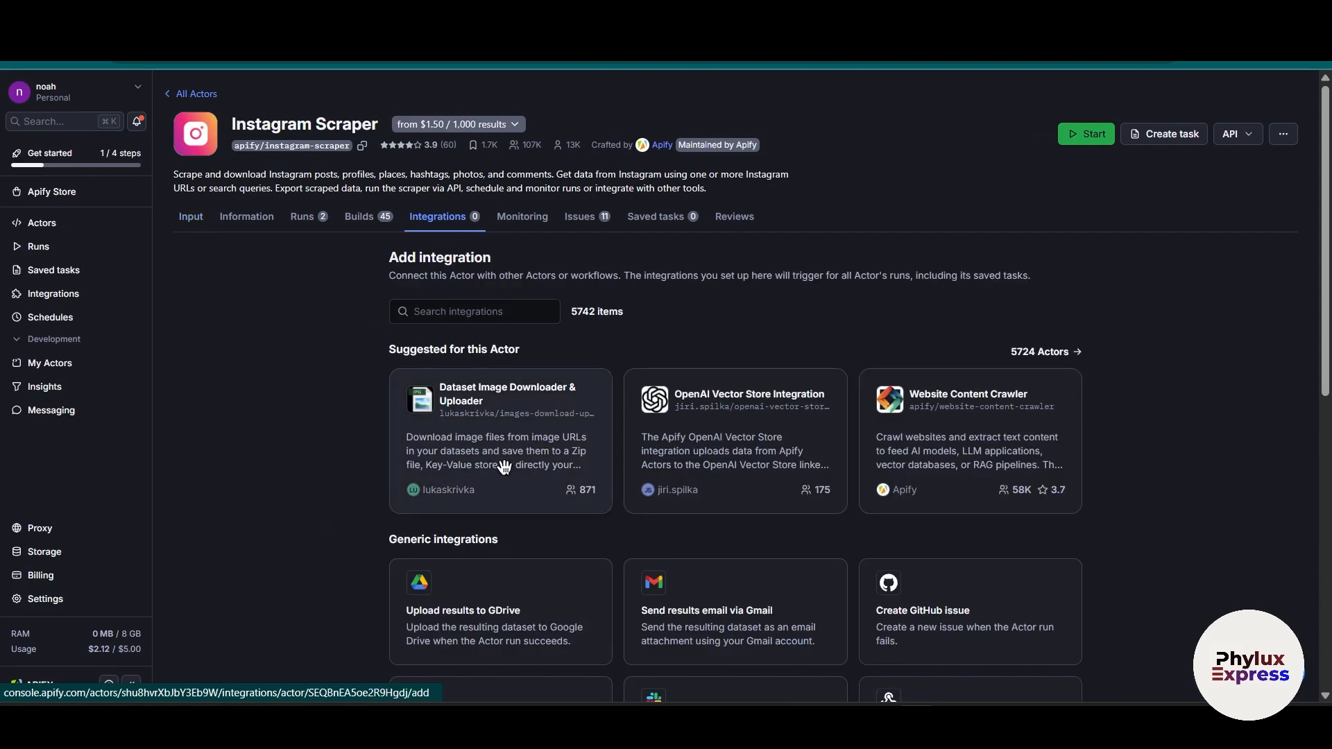
{"action": "scroll", "coordinate": [774, 465], "scroll_direction": "down", "scroll_amount": 5}
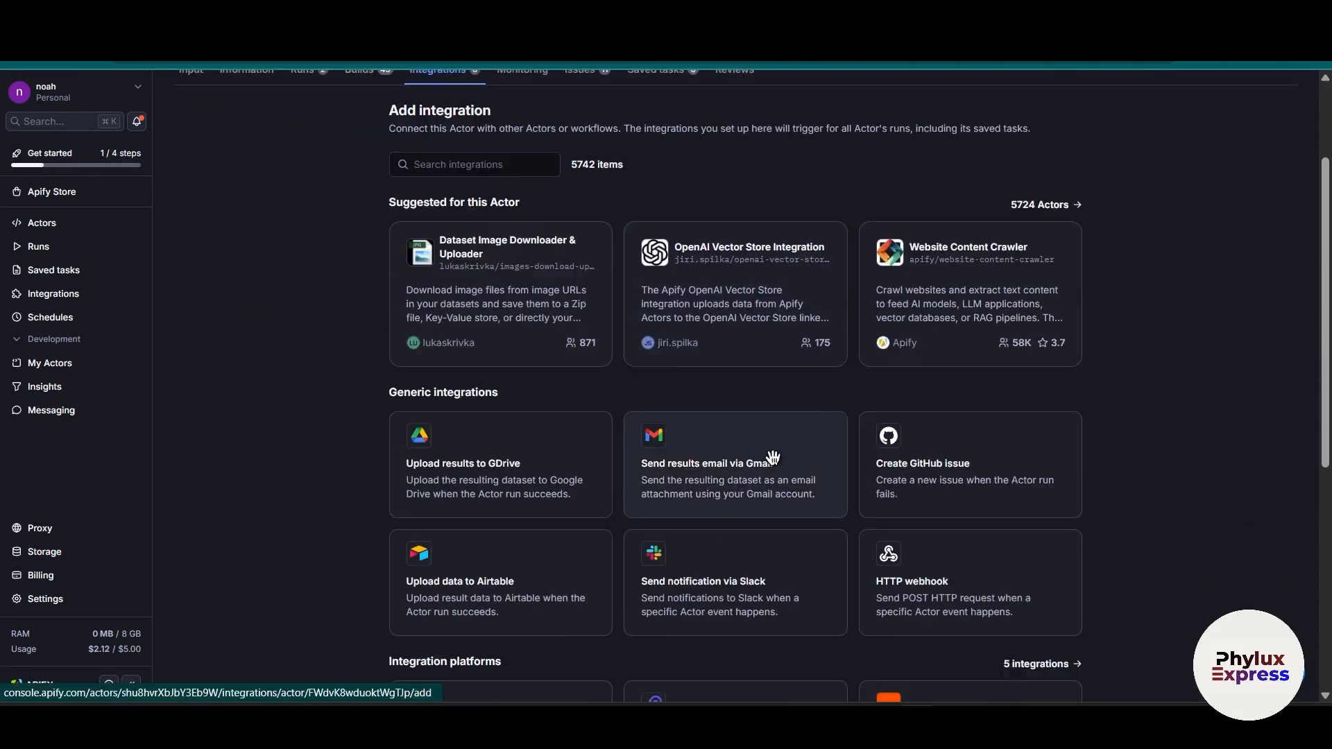
{"action": "scroll", "coordinate": [774, 438], "scroll_direction": "down", "scroll_amount": 2}
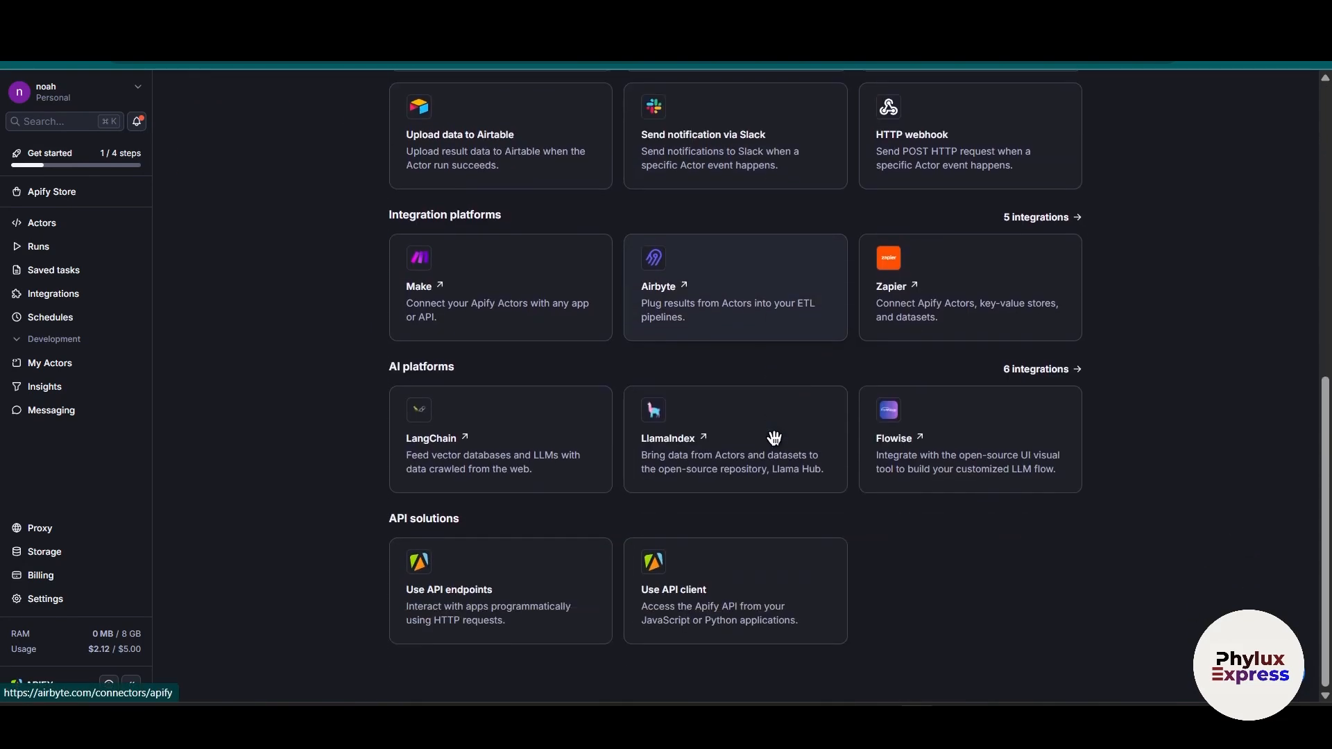
{"action": "left_click", "coordinate": [517, 598]}
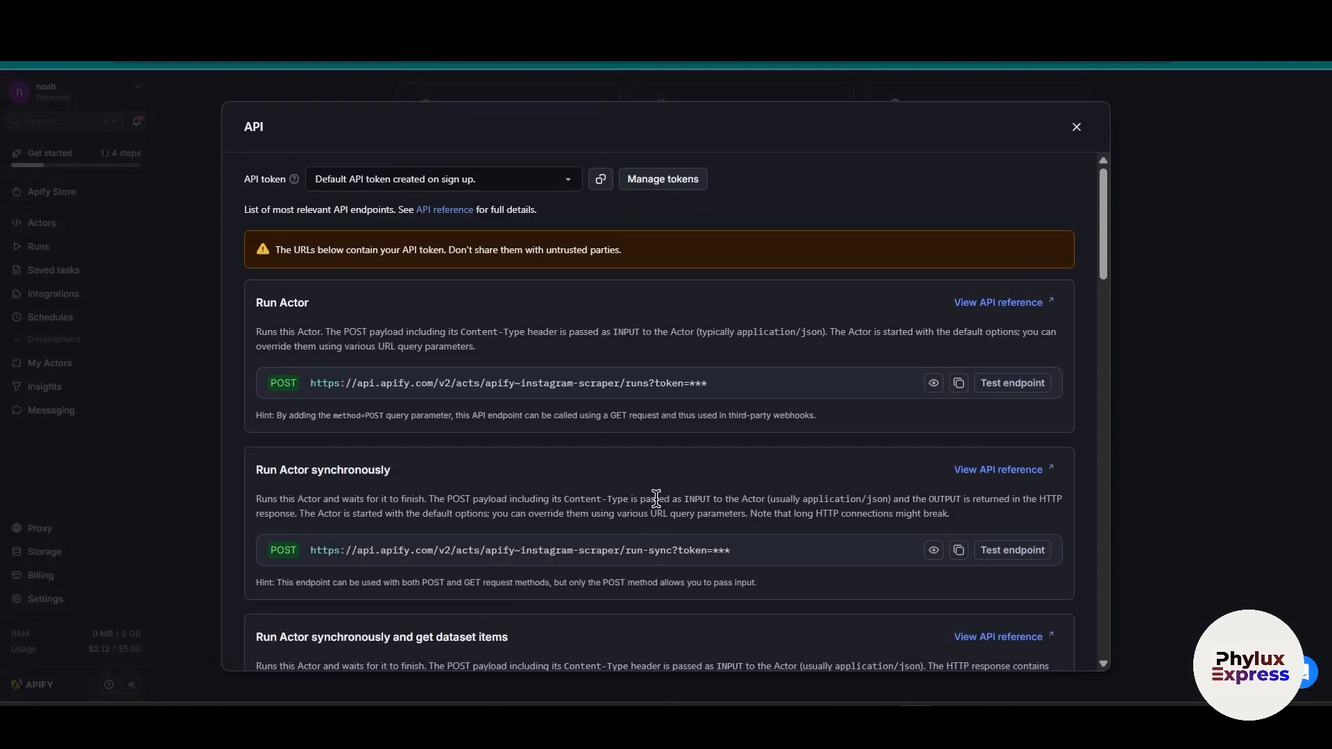
{"action": "scroll", "coordinate": [656, 499], "scroll_direction": "down", "scroll_amount": 4}
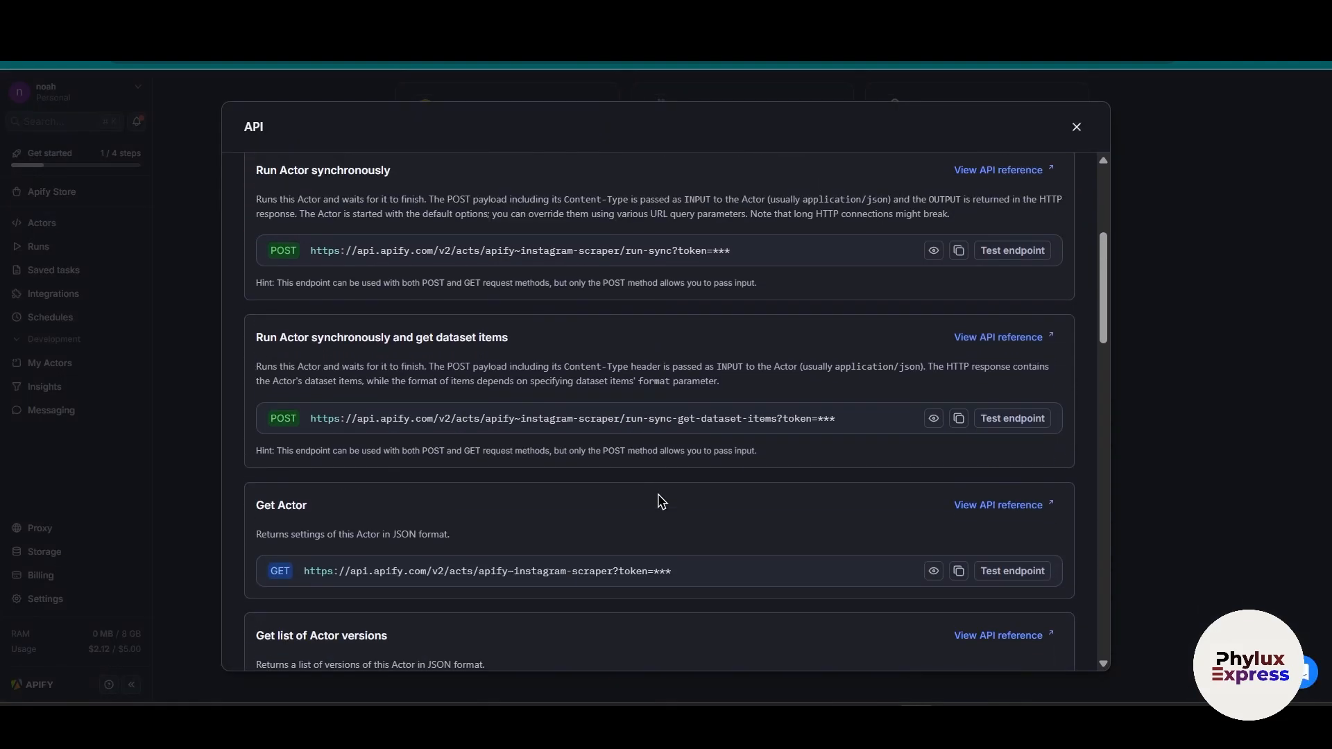
{"action": "scroll", "coordinate": [661, 501], "scroll_direction": "up", "scroll_amount": 1}
{"action": "left_click_drag", "start_coordinate": [256, 378], "coordinate": [536, 397]}
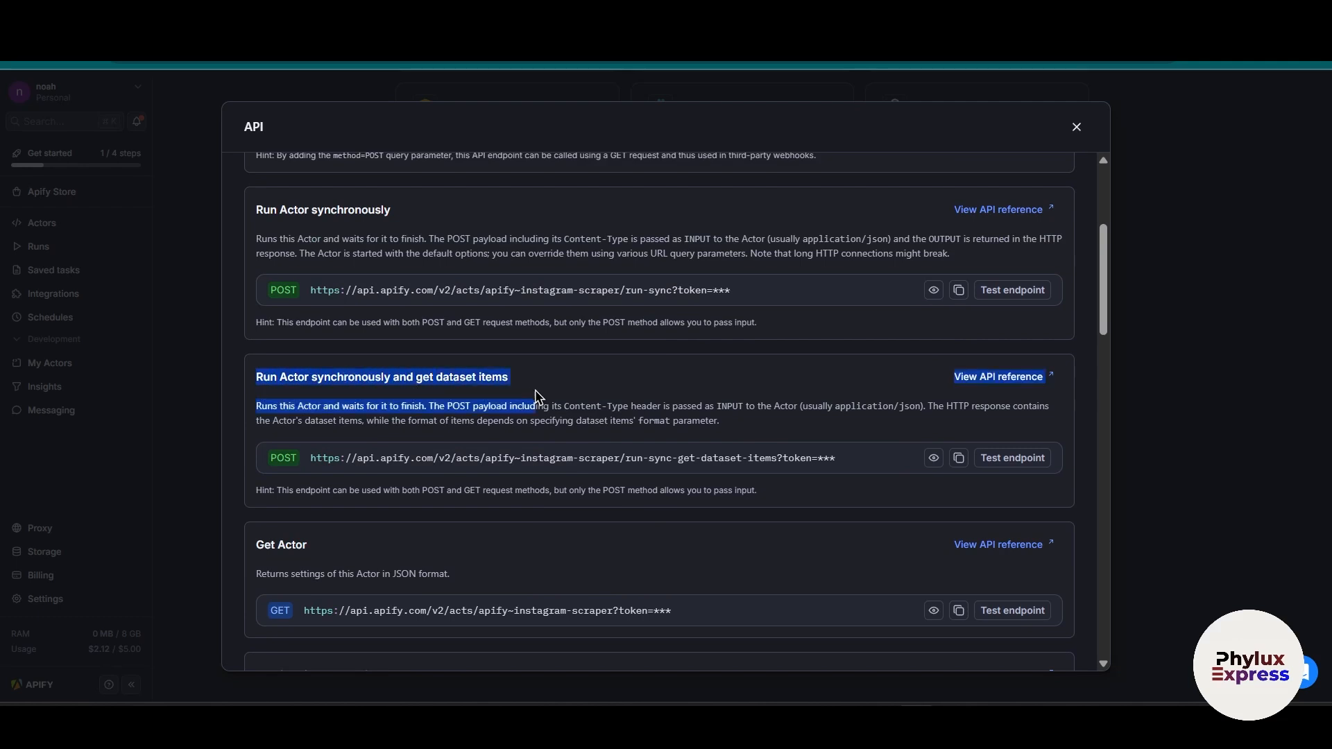
{"action": "left_click", "coordinate": [958, 458]}
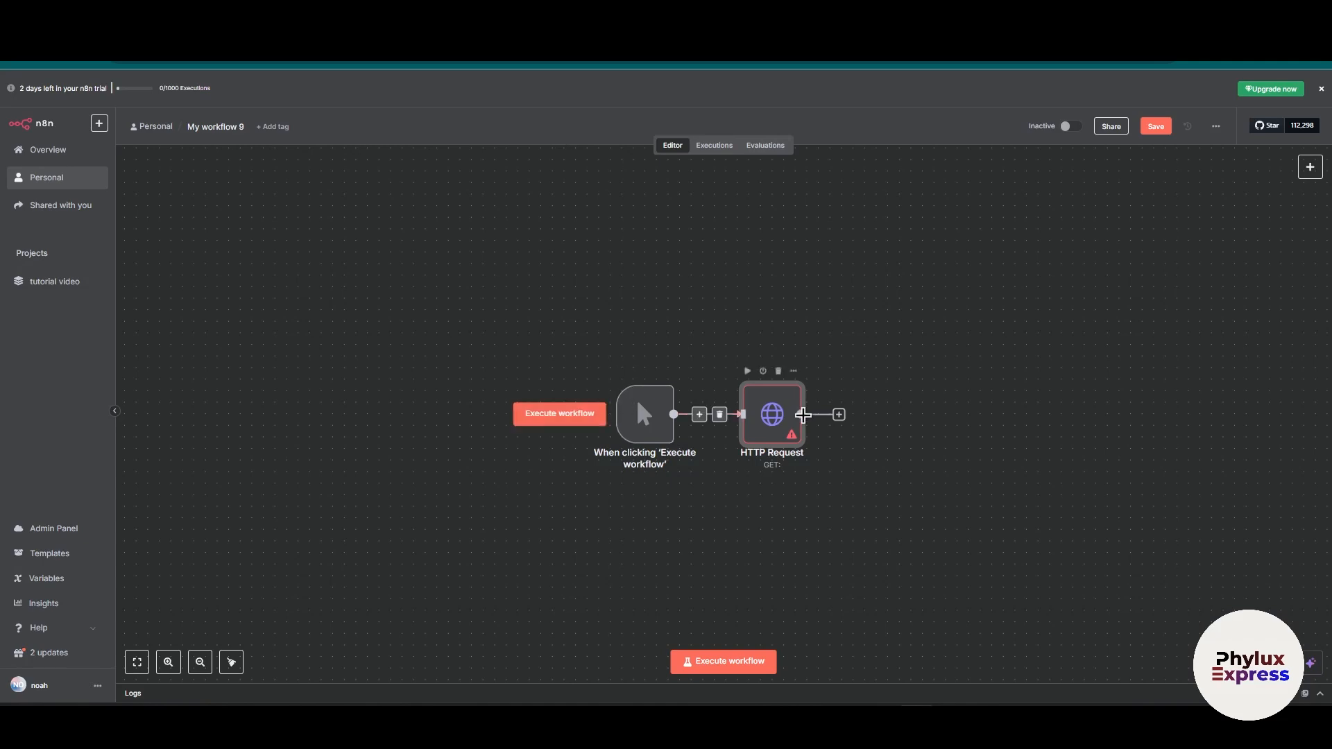
- Switch to n8n, paste the copied endpoint URL containing the API token into the HTTP Request node's URL, and enable Send Body
{"action": "double_click", "coordinate": [784, 428]}
{"action": "left_click", "coordinate": [610, 187]}
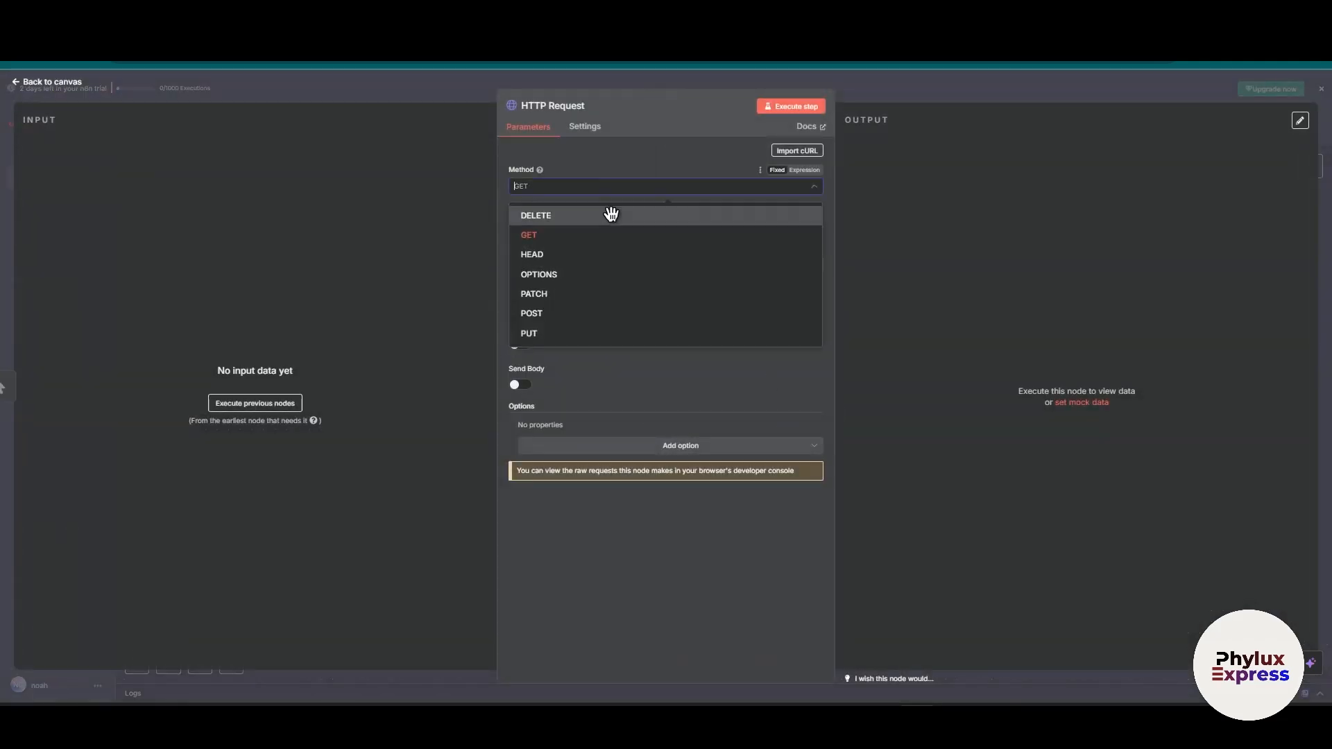
{"action": "left_click", "coordinate": [634, 224]}
{"action": "key", "text": "ctrl+v"}
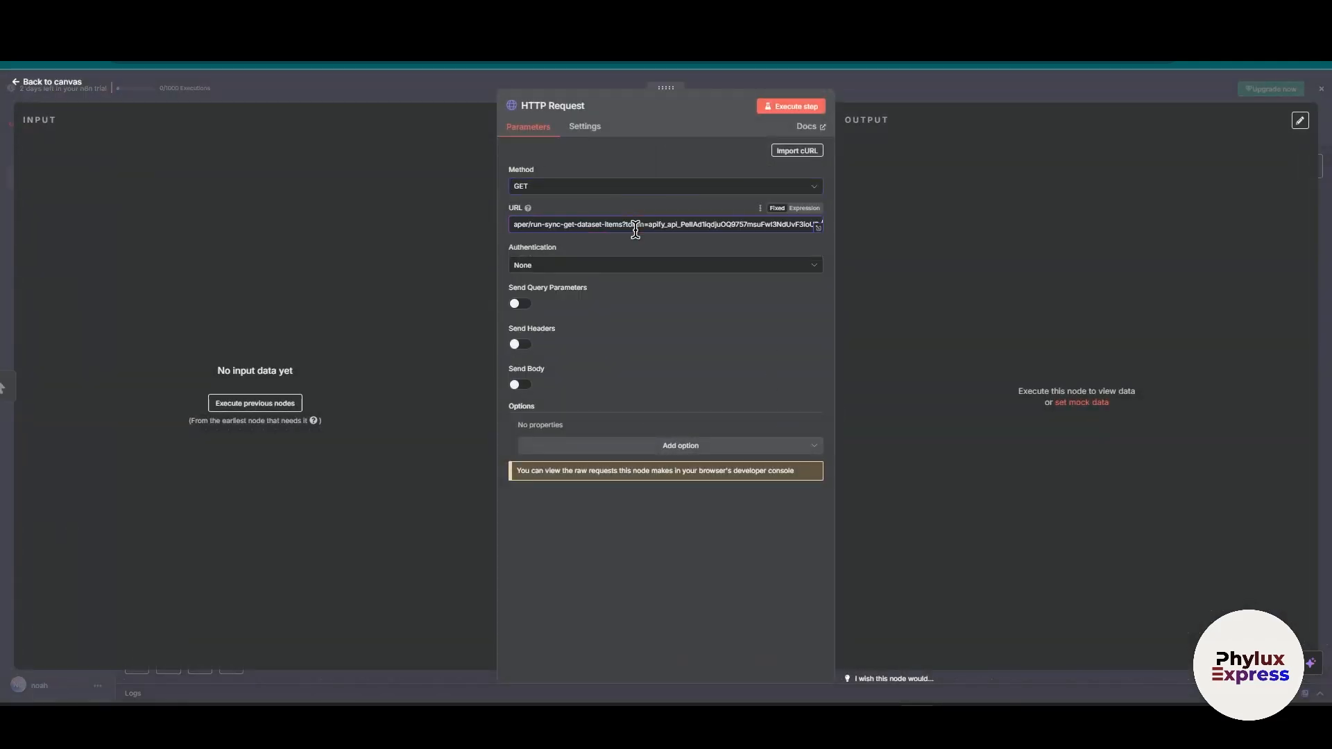
{"action": "left_click", "coordinate": [973, 295]}
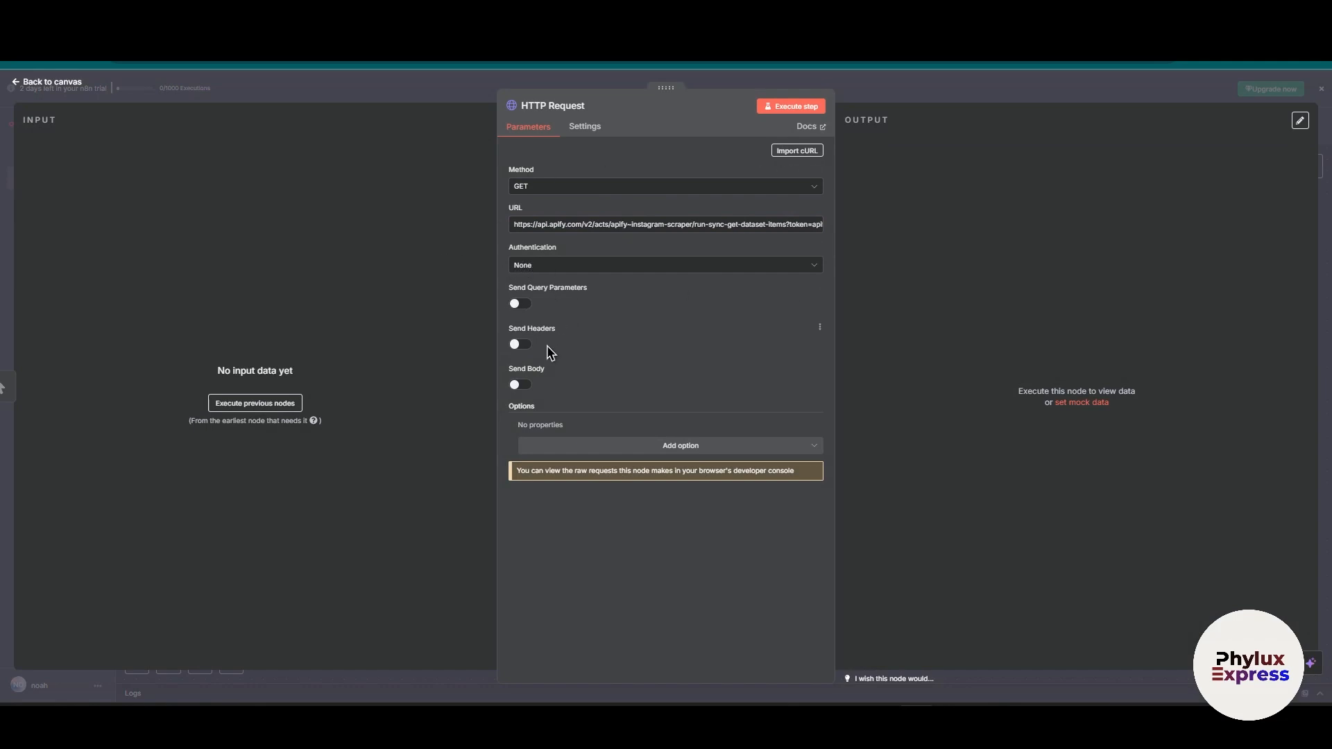
{"action": "left_click", "coordinate": [519, 385]}
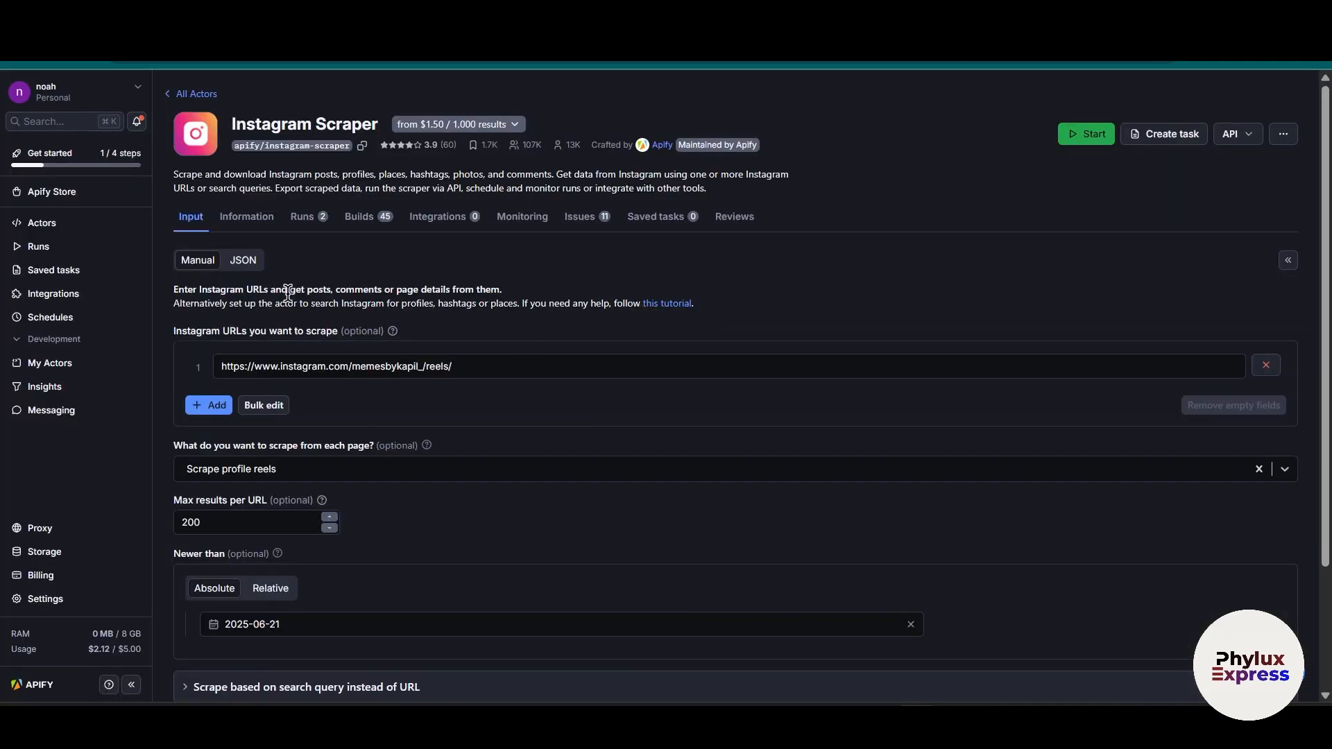
- Switch to Apify, show the Instagram Scraper's input as JSON and copy the whole code
{"action": "left_click", "coordinate": [239, 263]}
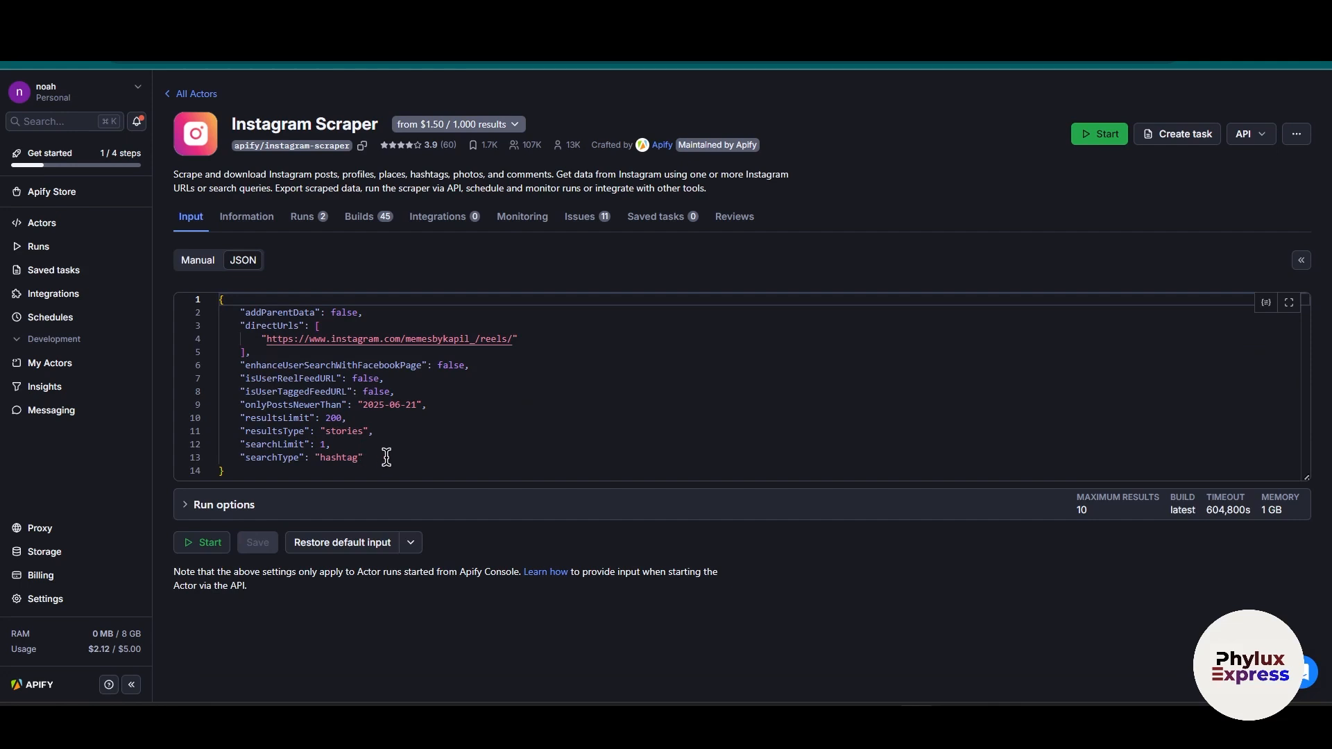
{"action": "left_click_drag", "start_coordinate": [283, 469], "coordinate": [206, 300]}
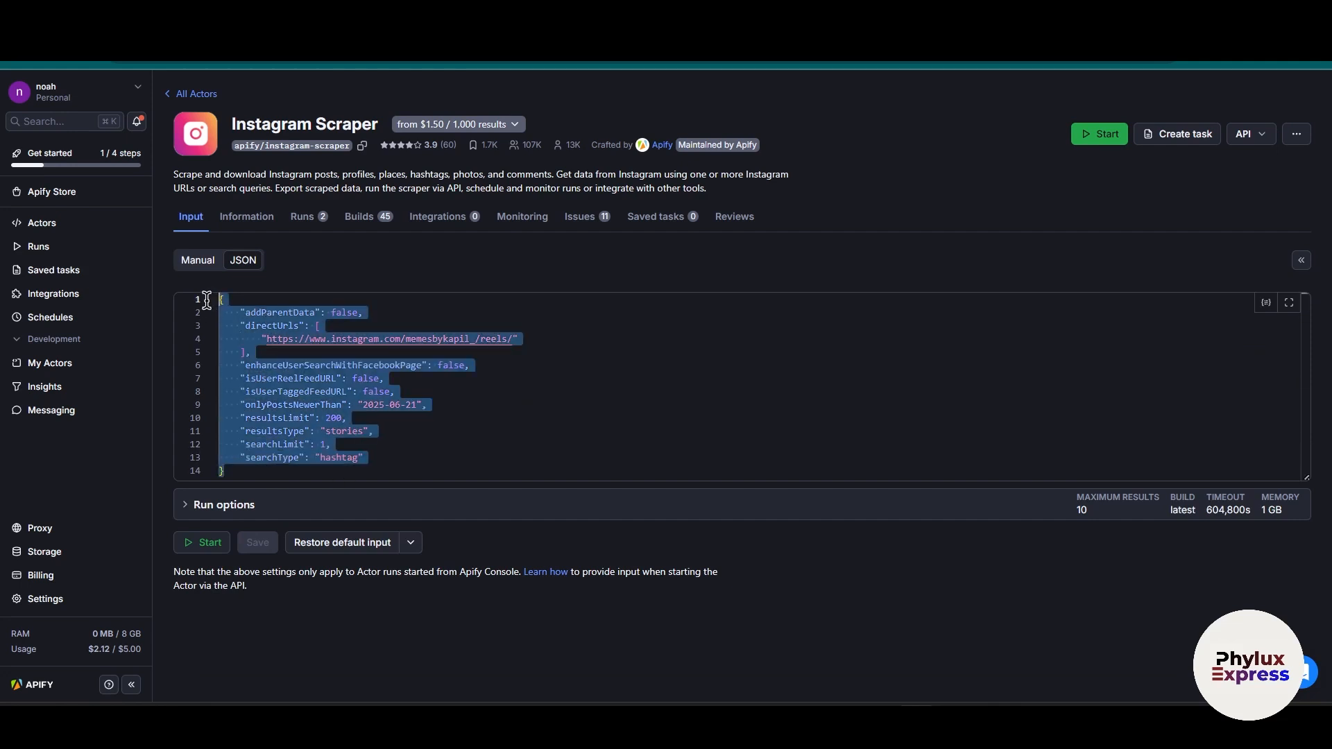
{"action": "right_click", "coordinate": [222, 390]}
{"action": "left_click", "coordinate": [268, 511]}
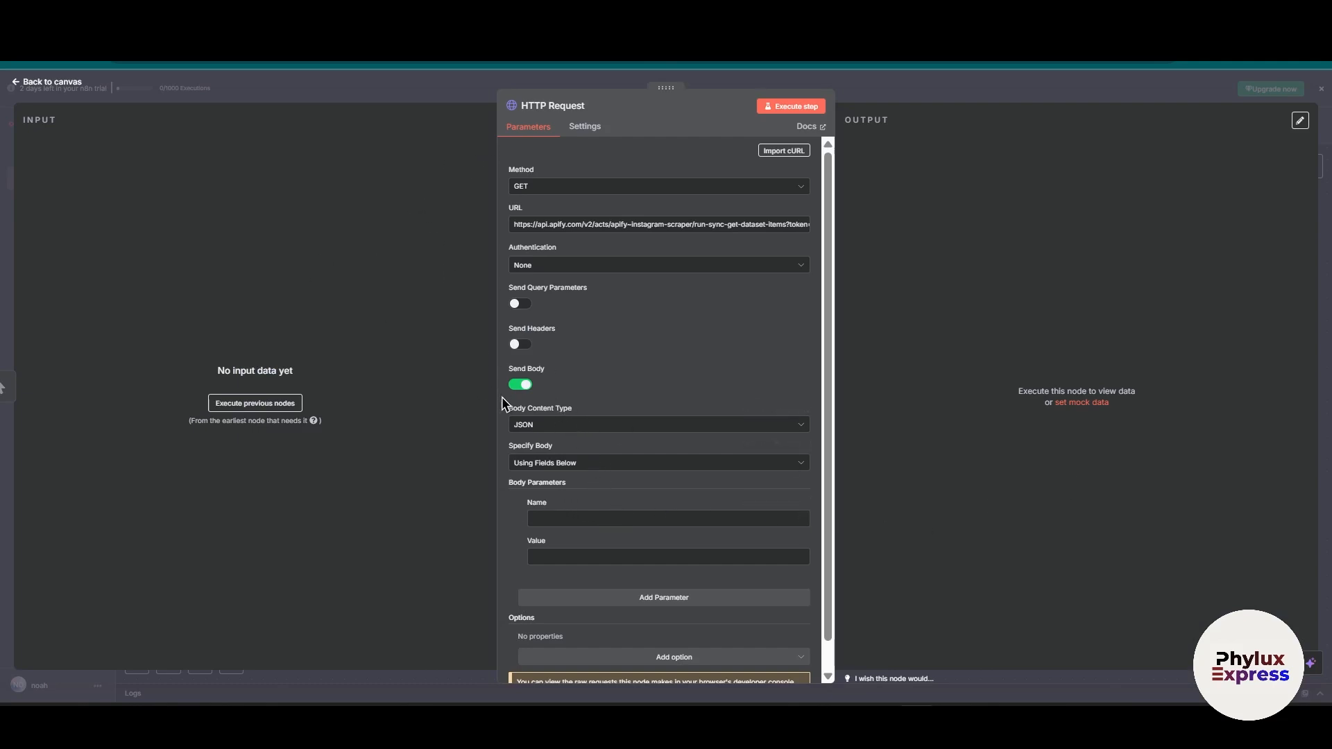
- Set the HTTP Request body content type to JSON, specify the body using JSON and paste the copied Instagram Scraper input
{"action": "left_click", "coordinate": [576, 425]}
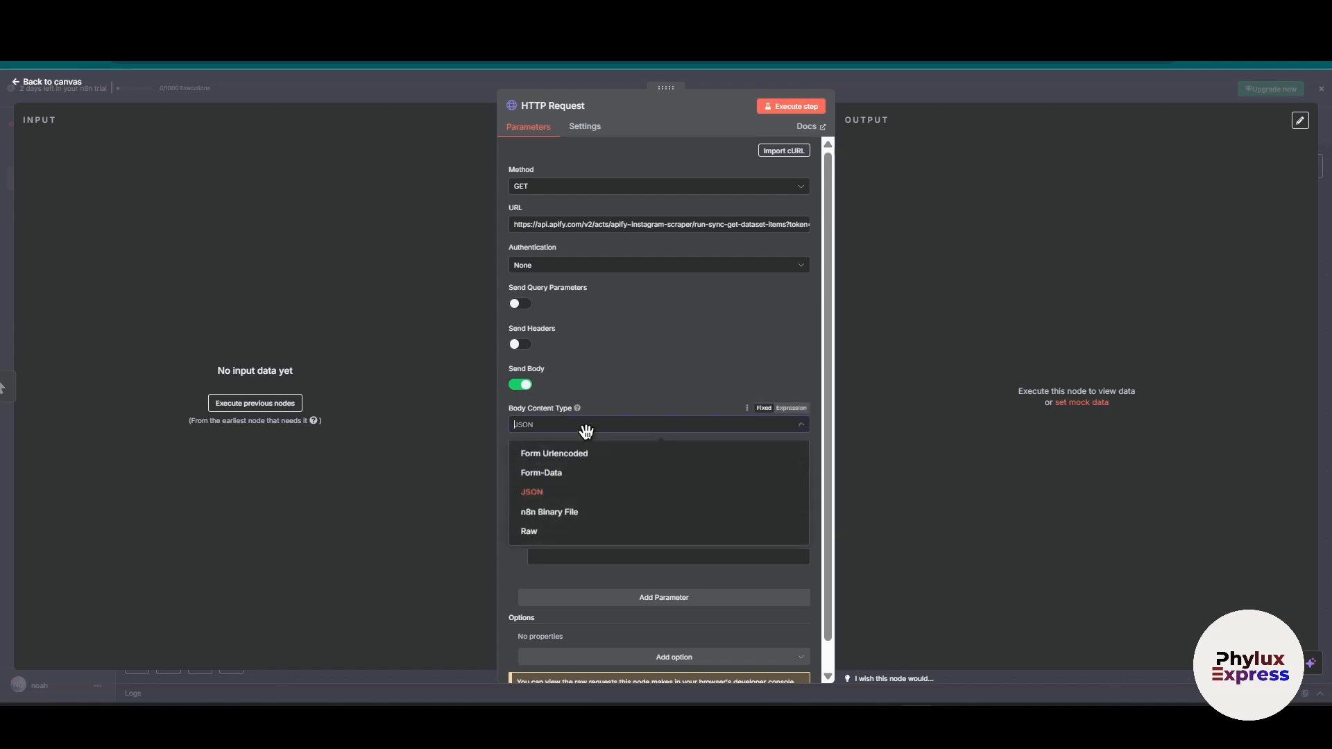
{"action": "left_click", "coordinate": [574, 491]}
{"action": "left_click", "coordinate": [574, 463]}
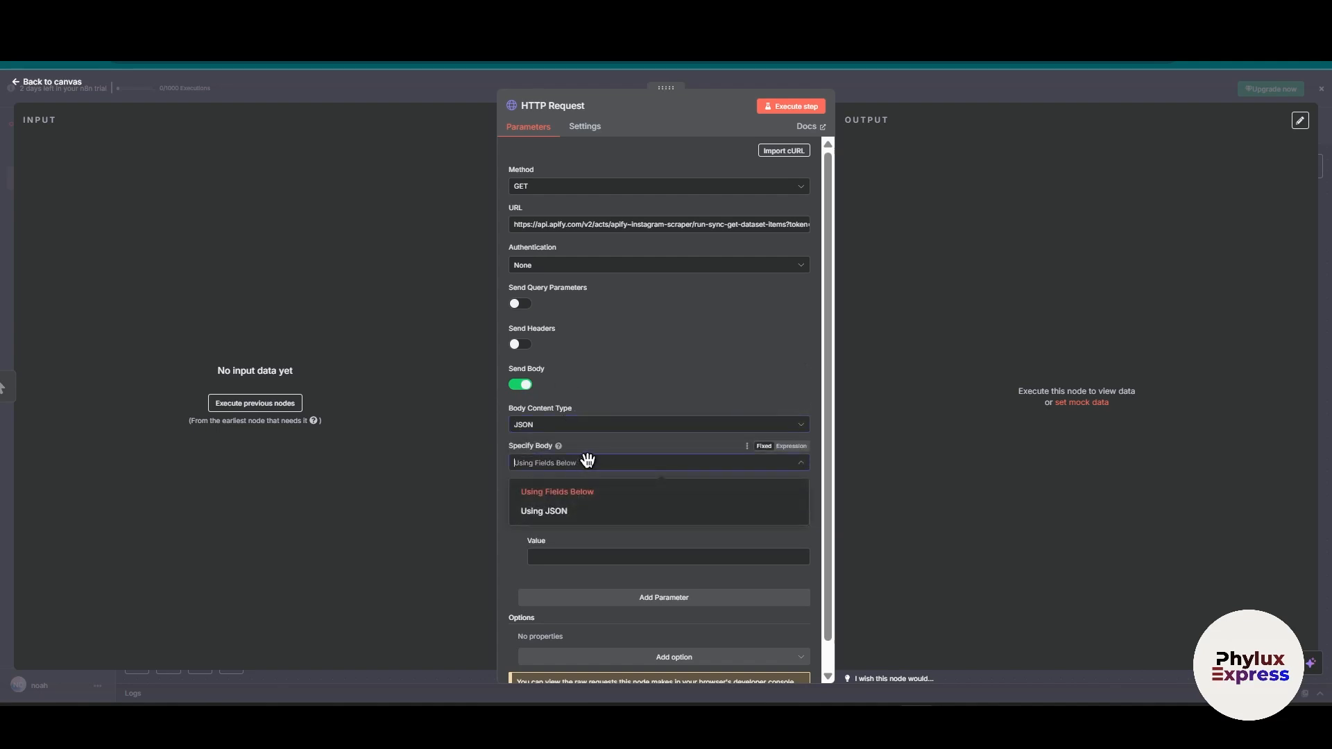
{"action": "left_click", "coordinate": [559, 513]}
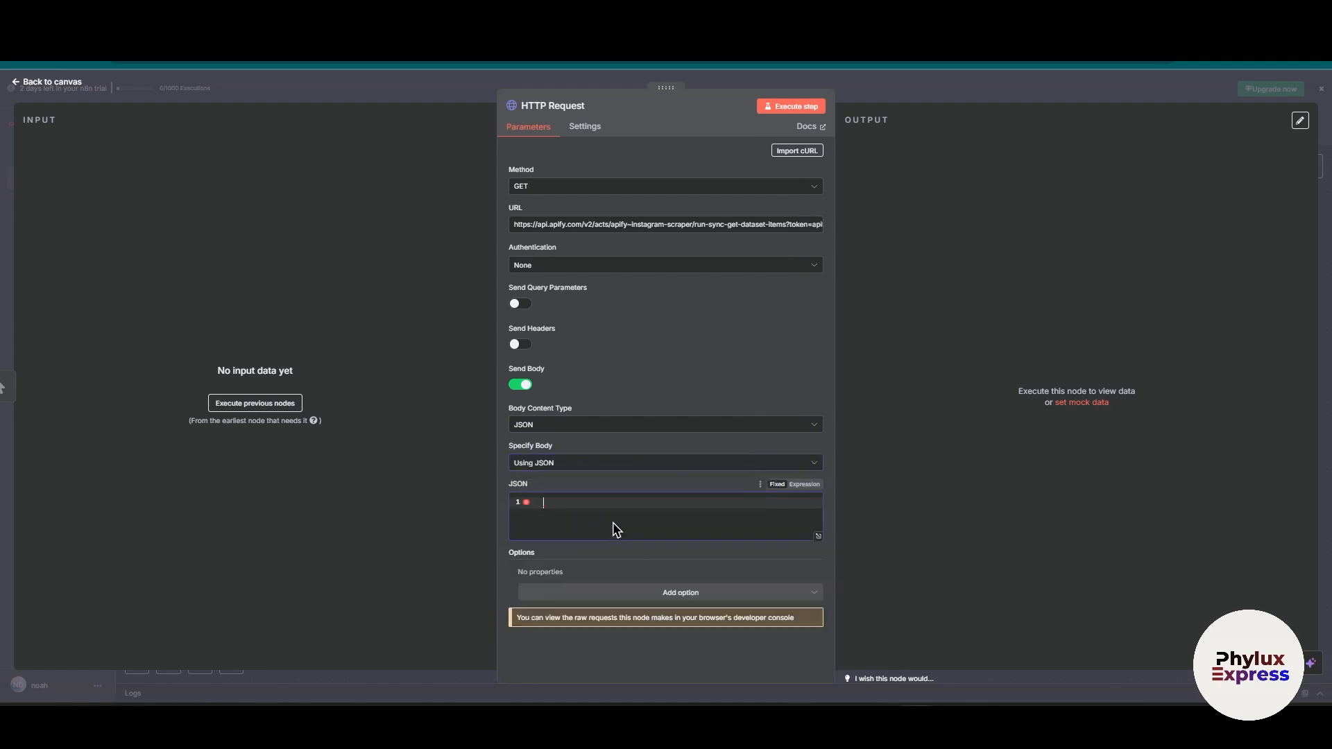
{"action": "key", "text": "ctrl+v"}
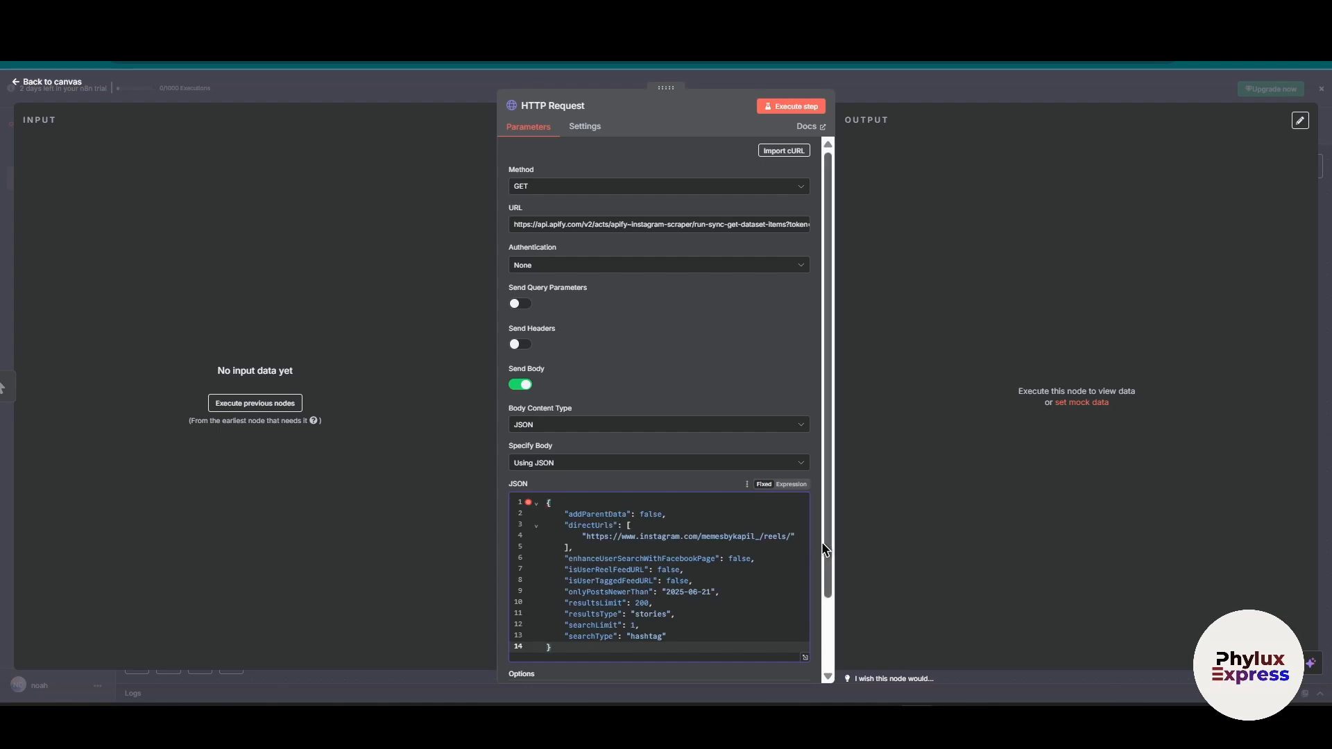
{"action": "scroll", "coordinate": [609, 585], "scroll_direction": "down", "scroll_amount": 2}
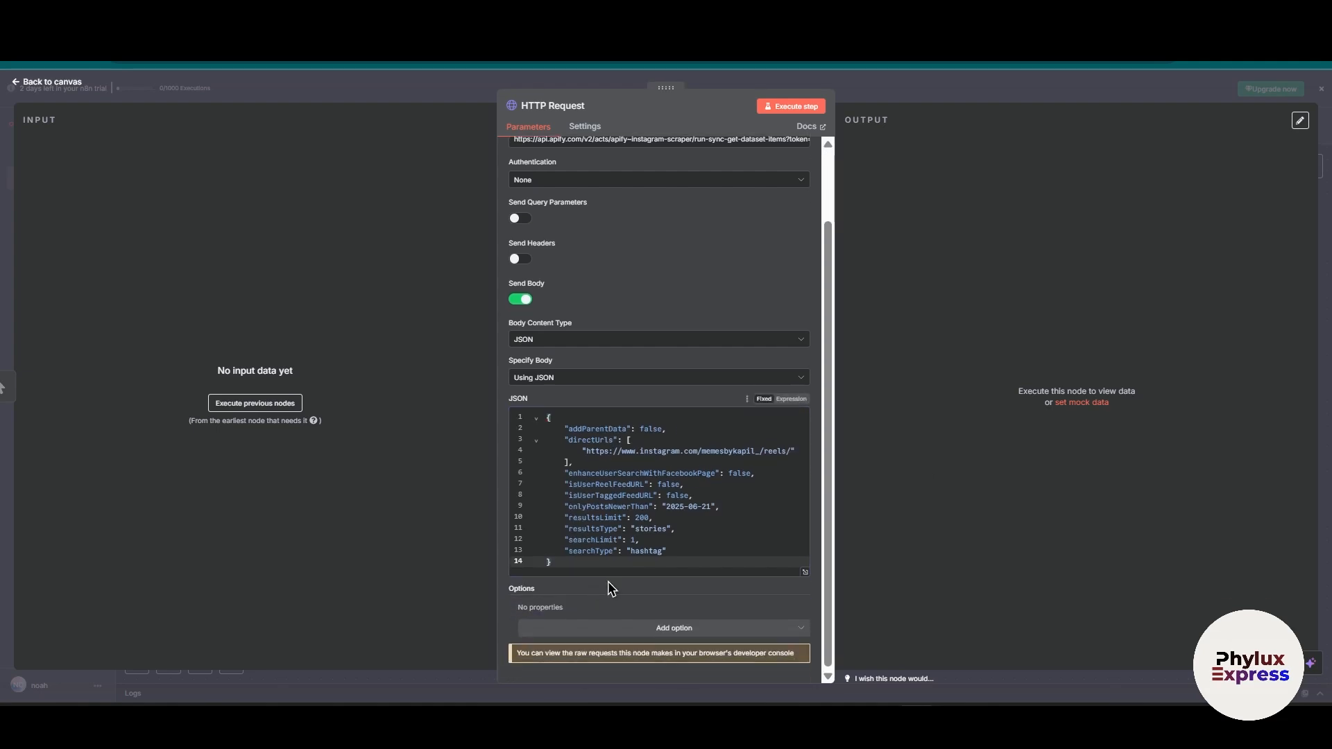
- Execute the HTTP Request node, check its output and return to the canvas
{"action": "scroll", "coordinate": [609, 585], "scroll_direction": "up", "scroll_amount": 2}
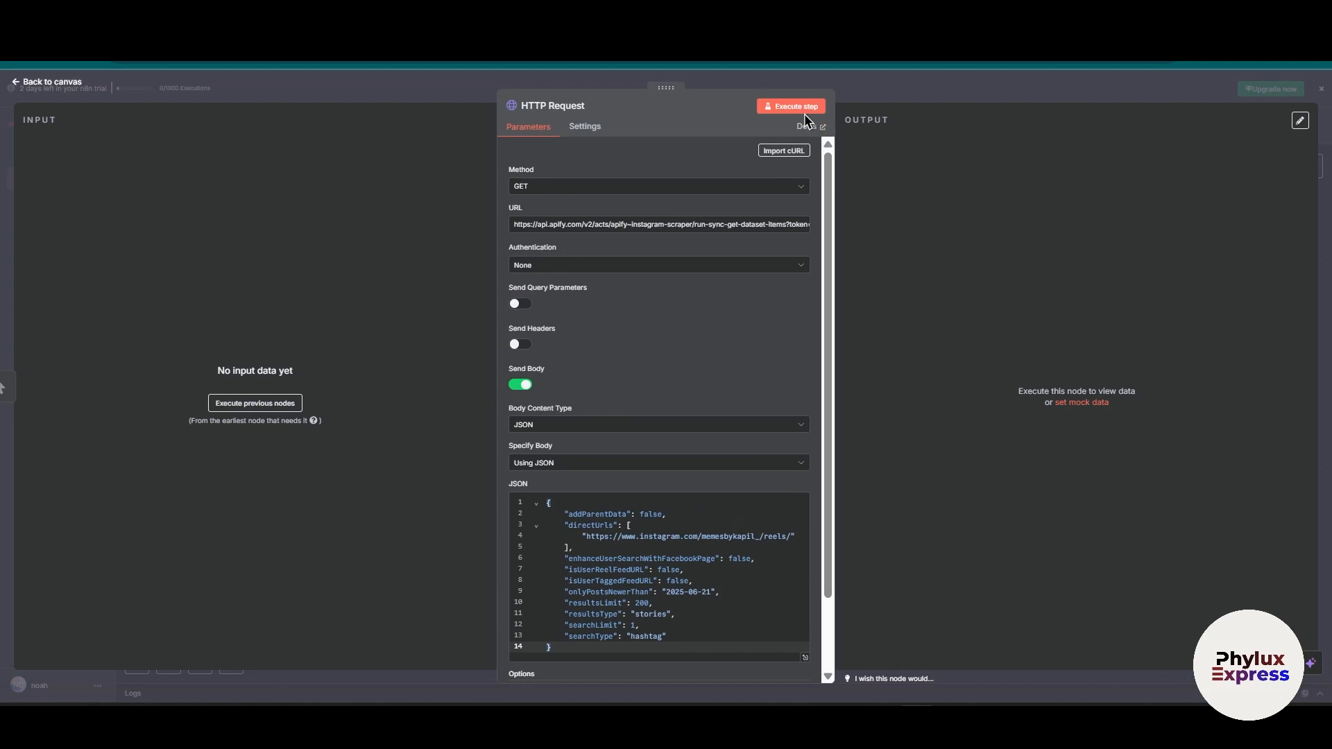
{"action": "left_click", "coordinate": [805, 104]}
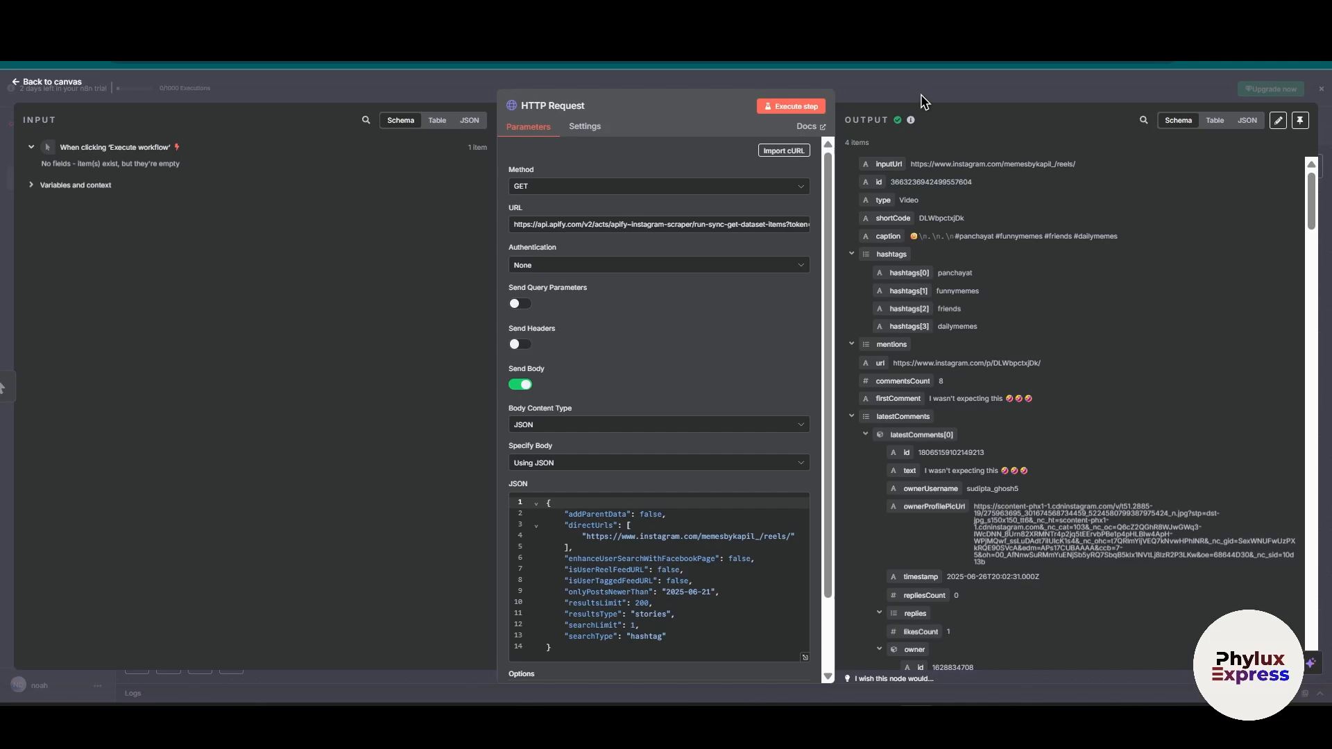
{"action": "left_click", "coordinate": [923, 100]}
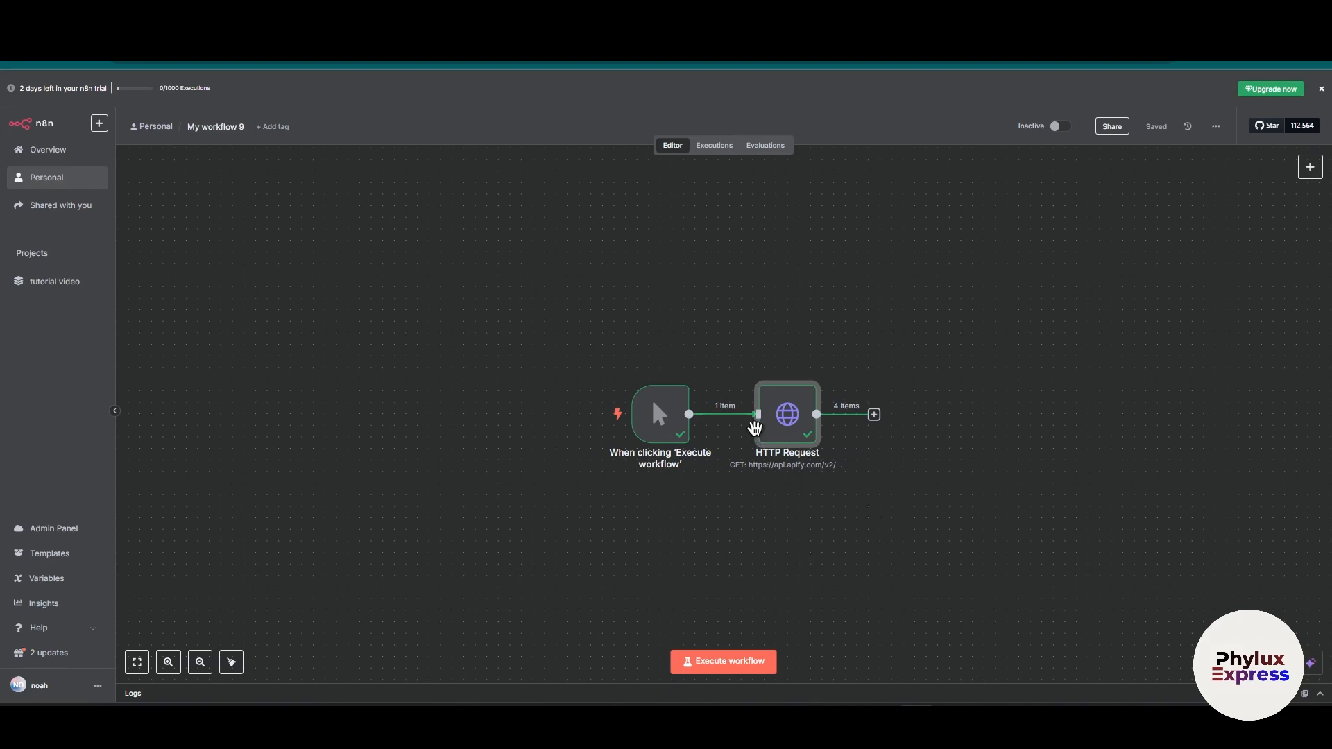
{"action": "key", "text": "Return"}
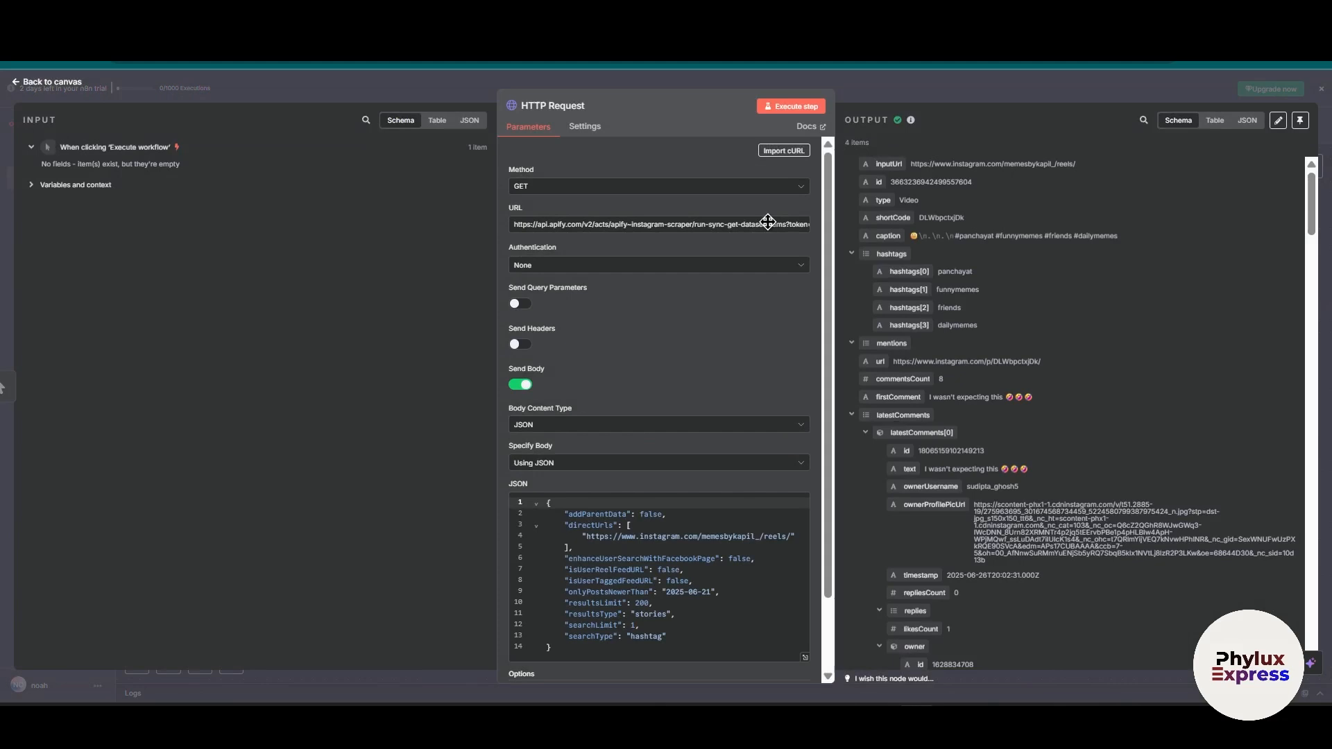
{"action": "left_click", "coordinate": [942, 101]}
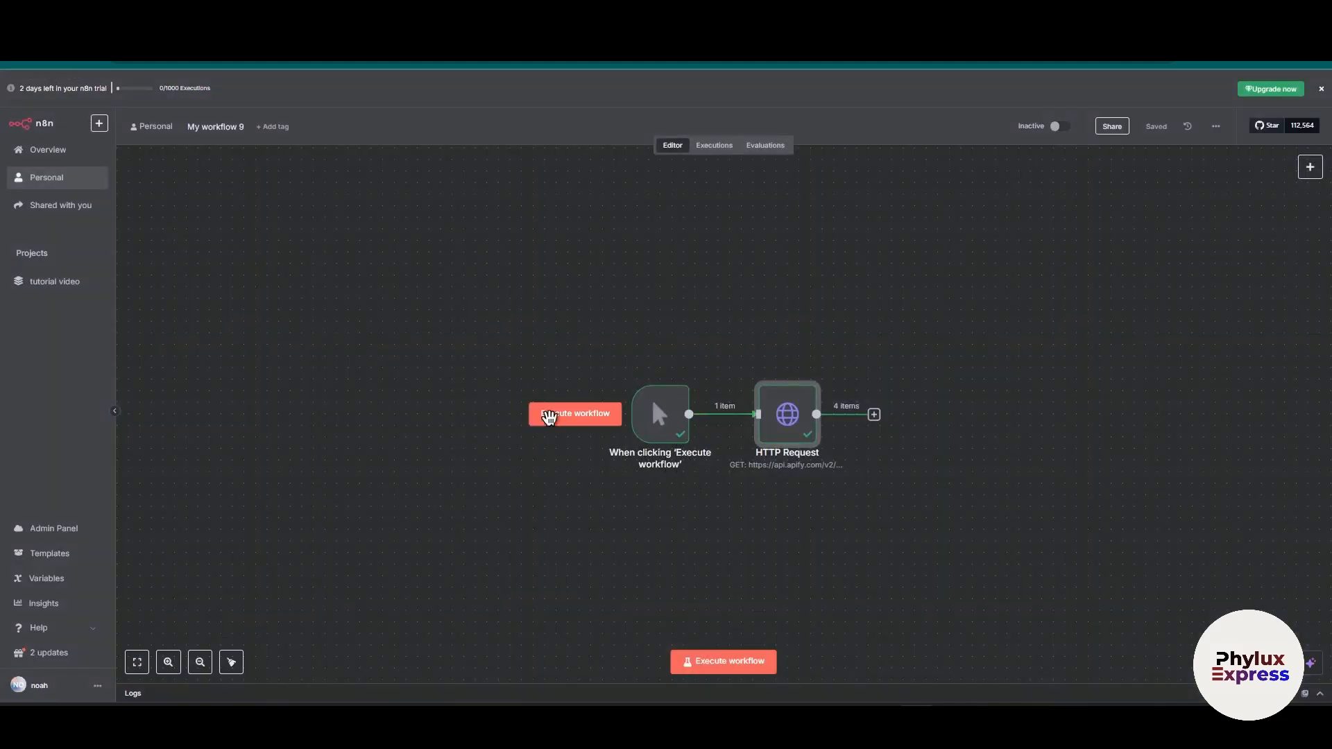
- Delete the manual trigger and add a Schedule Trigger node in its place
{"action": "mouse_move", "coordinate": [668, 377]}
{"action": "left_click", "coordinate": [667, 372]}
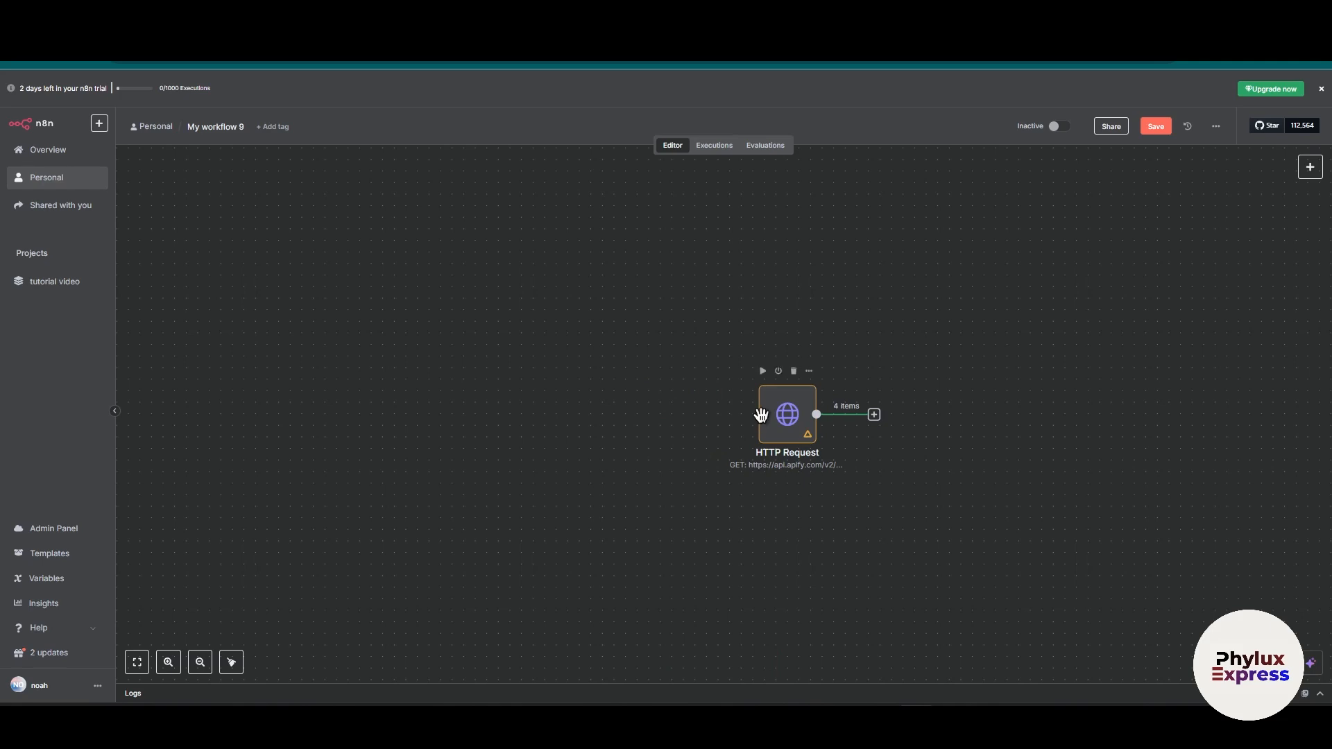
{"action": "left_click", "coordinate": [1310, 167]}
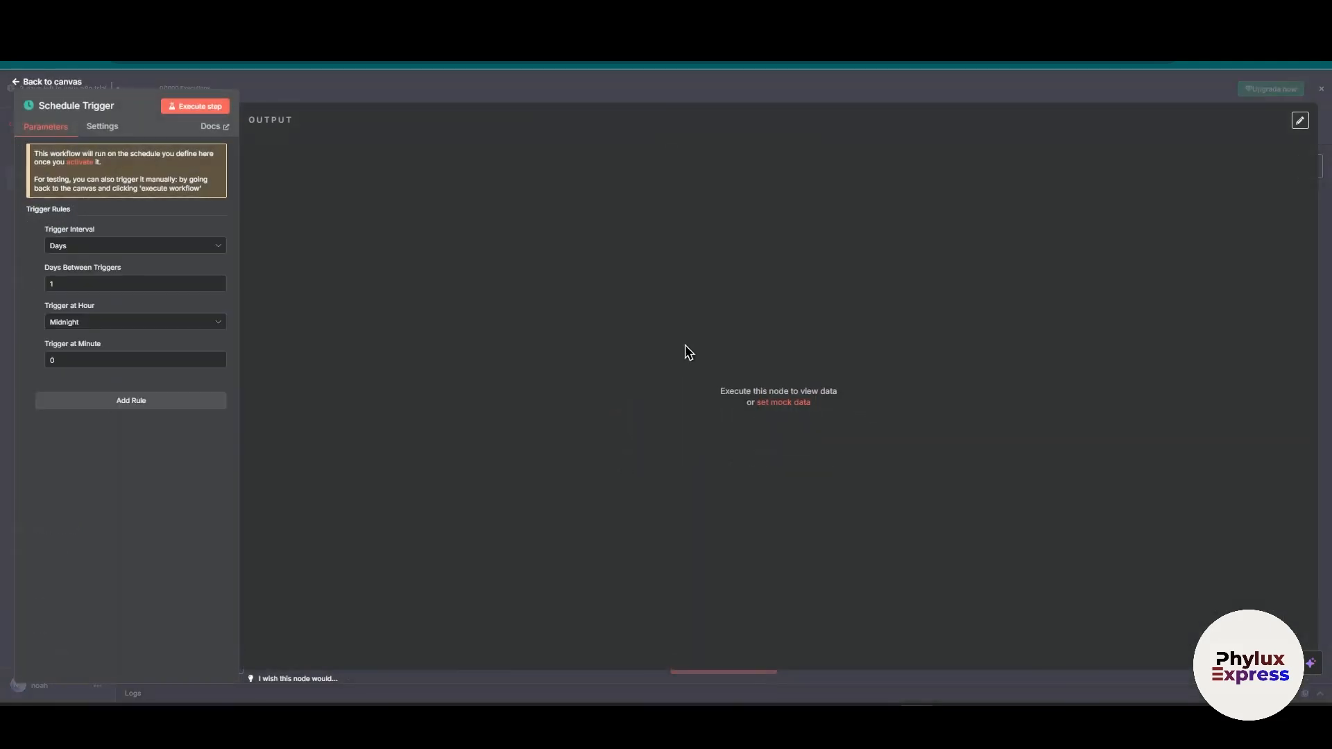
- Set the Schedule Trigger's interval to Weeks, keeping Sunday as the trigger weekday
{"action": "left_click", "coordinate": [154, 247]}
{"action": "left_click", "coordinate": [110, 333]}
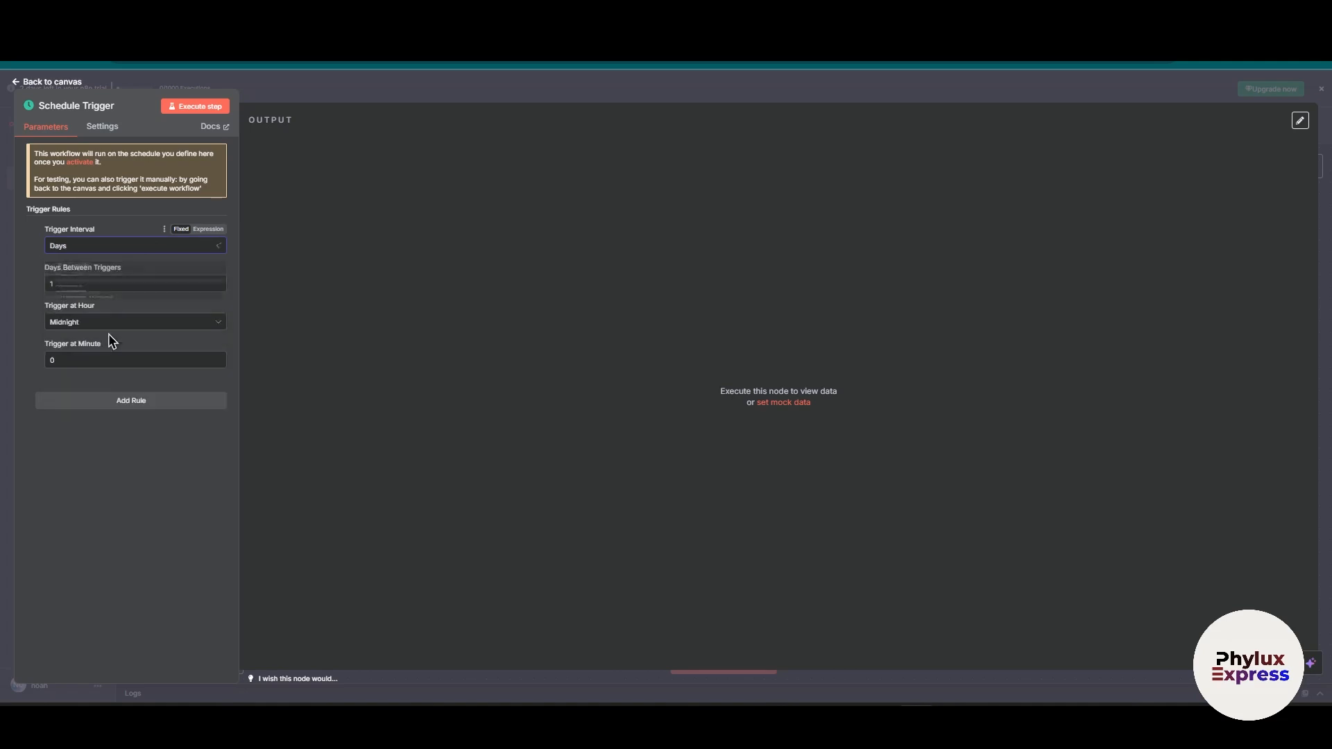
{"action": "left_click", "coordinate": [83, 252]}
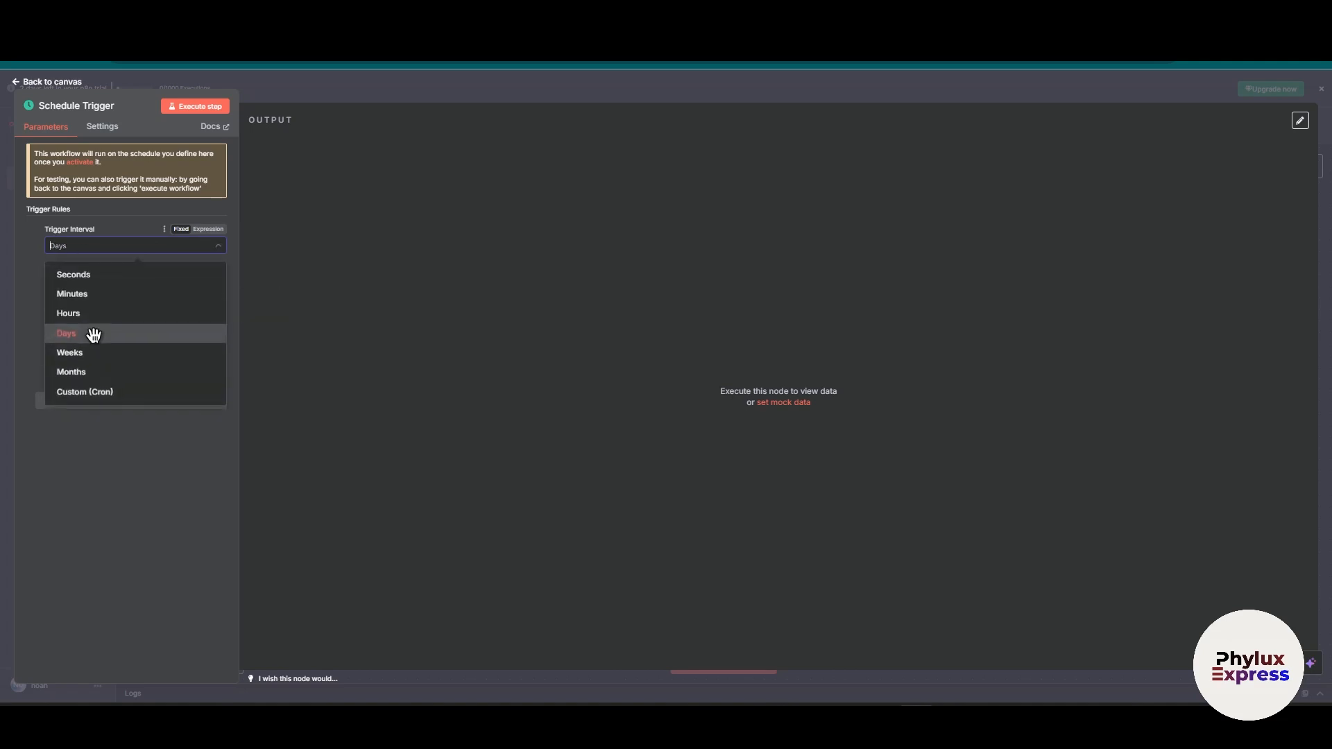
{"action": "left_click", "coordinate": [95, 352]}
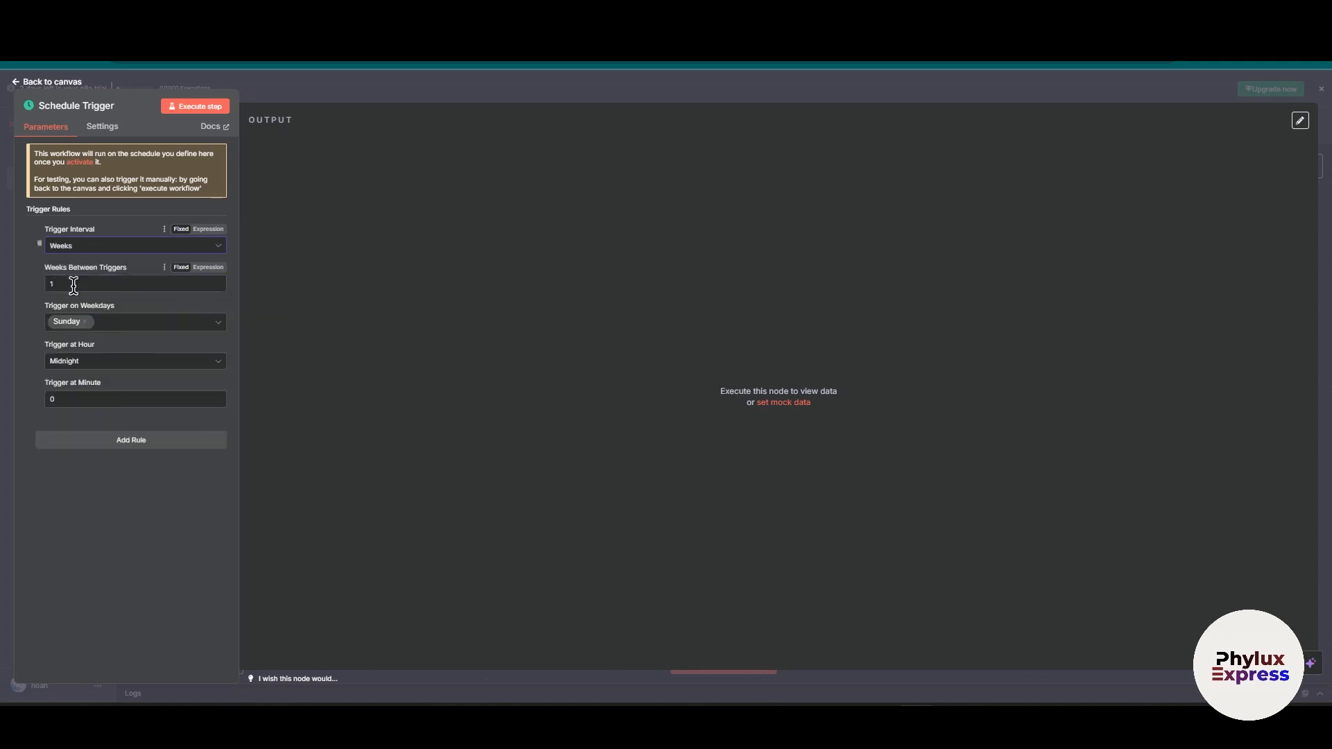
{"action": "left_click", "coordinate": [116, 321]}
{"action": "key", "text": "Escape"}
- Set the schedule to trigger at hour 1pm and minute 34, and connect the Schedule Trigger to the HTTP Request node
{"action": "left_click", "coordinate": [109, 362]}
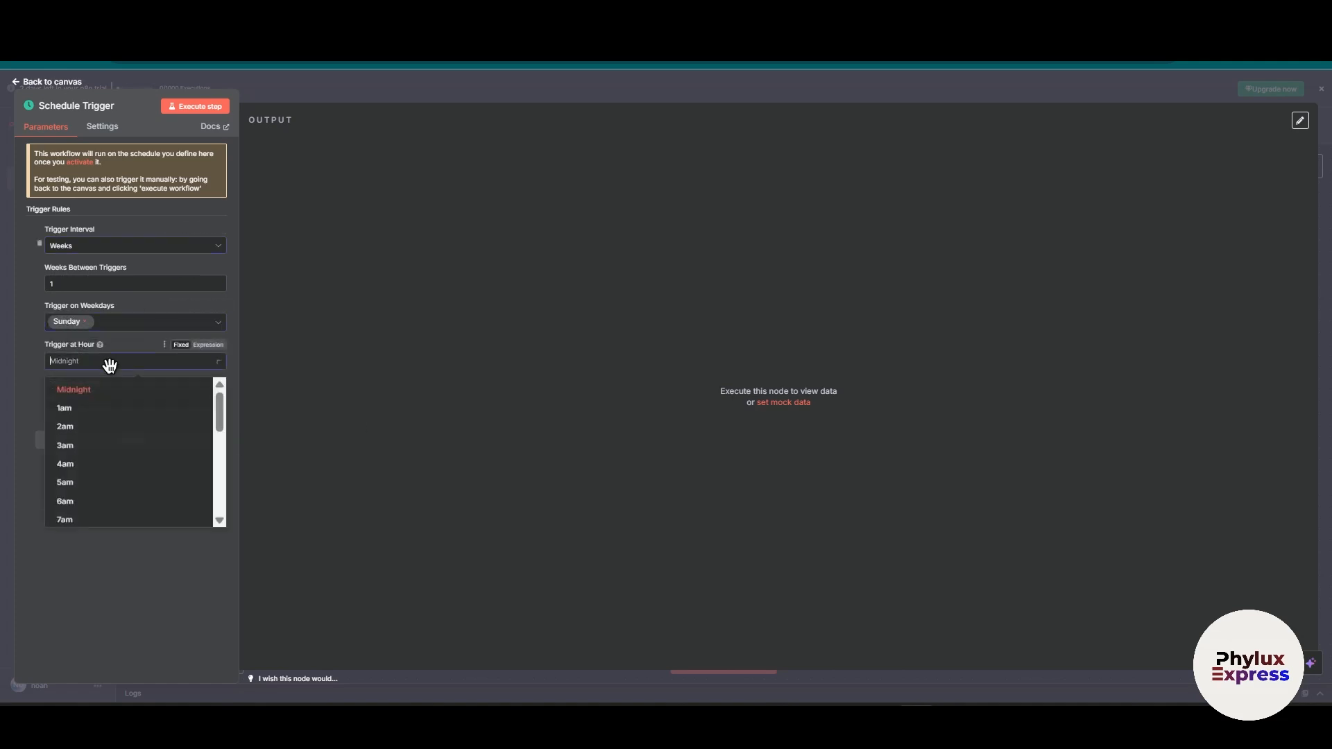
{"action": "scroll", "coordinate": [126, 486], "scroll_direction": "down", "scroll_amount": 3}
{"action": "left_click", "coordinate": [124, 470]}
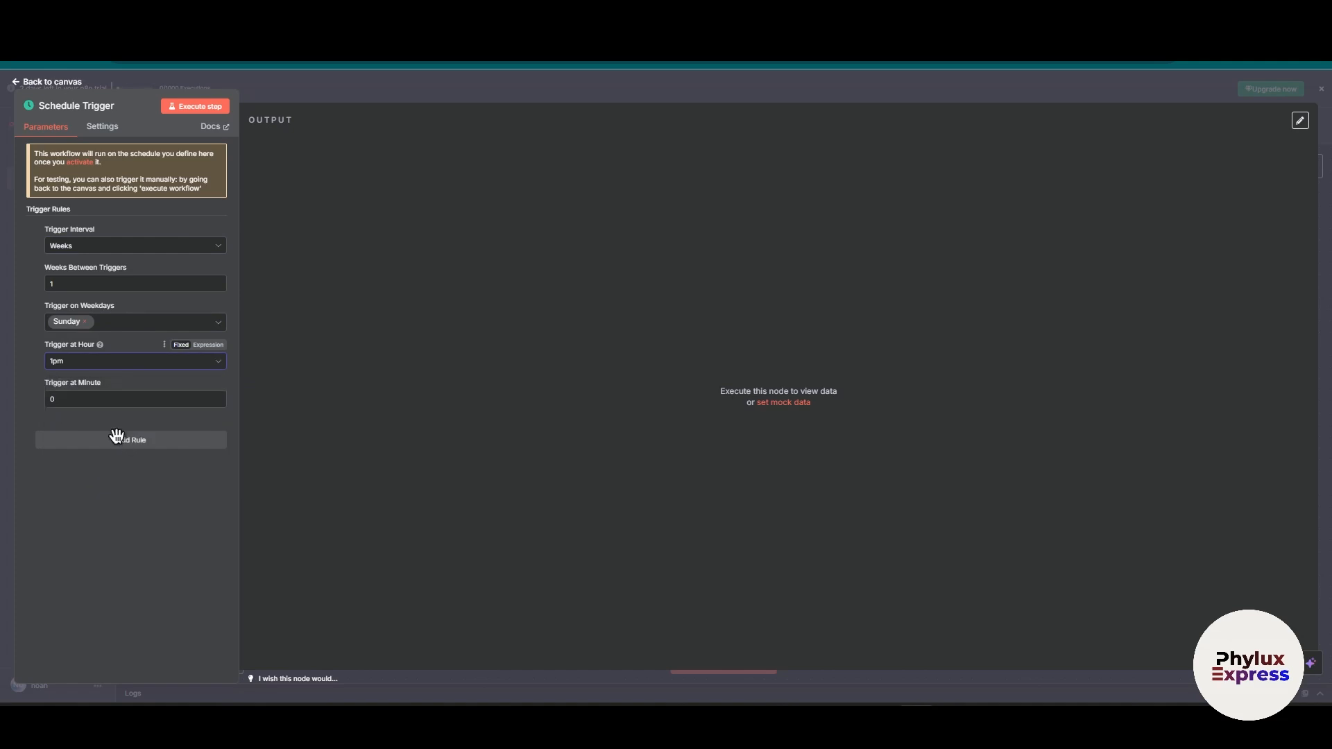
{"action": "left_click", "coordinate": [119, 401]}
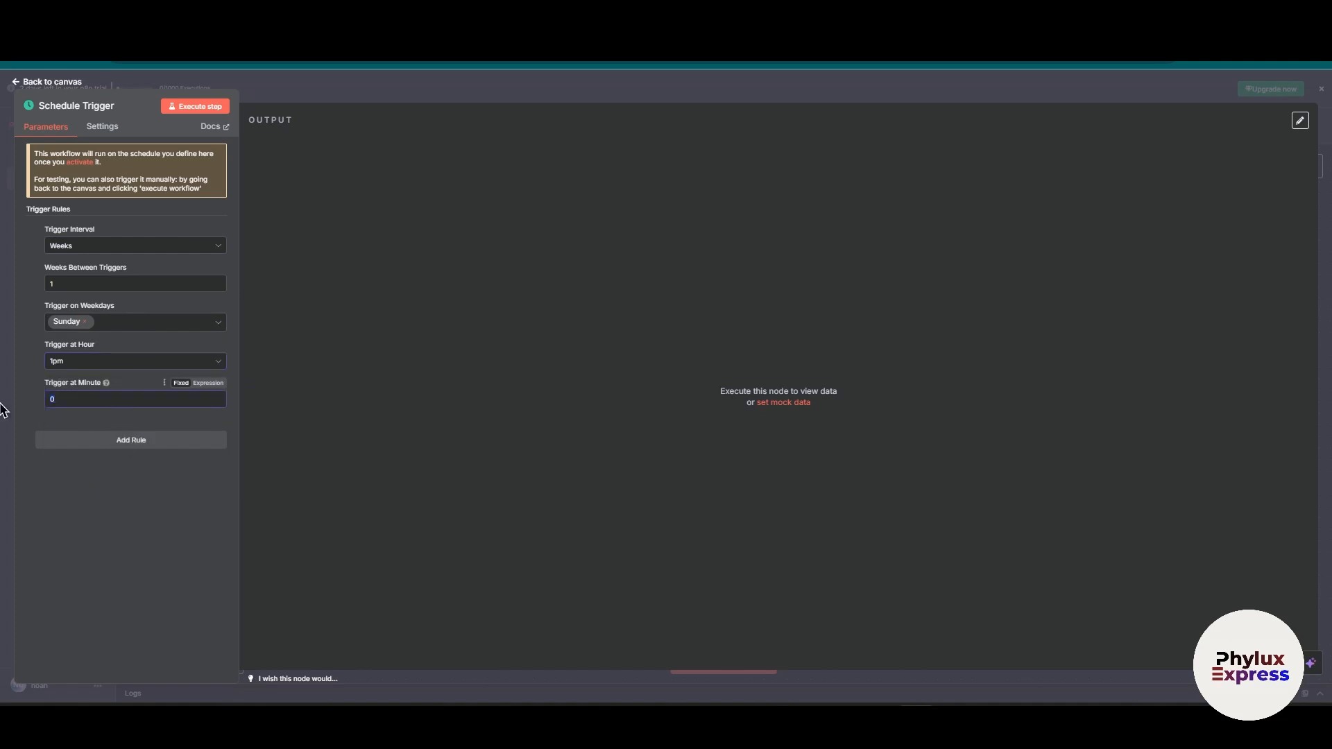
{"action": "type", "text": "34"}
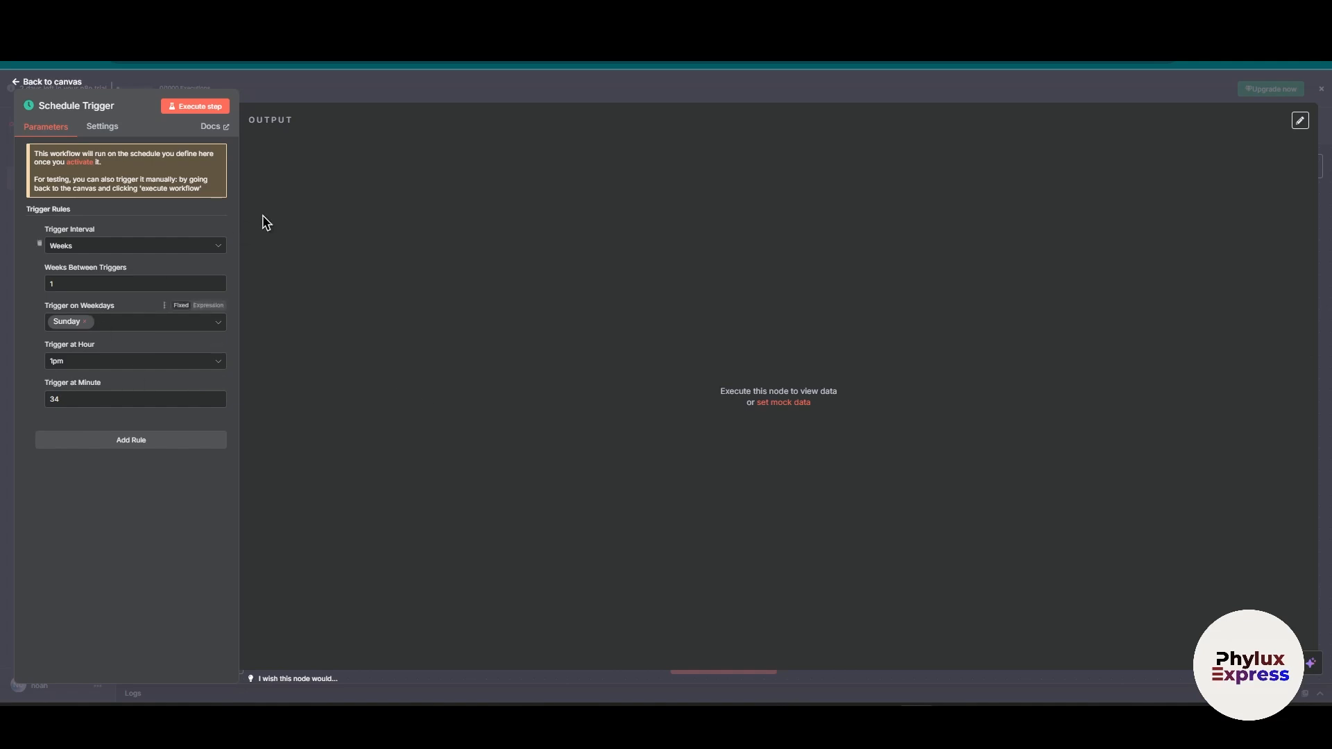
{"action": "left_click", "coordinate": [284, 97]}
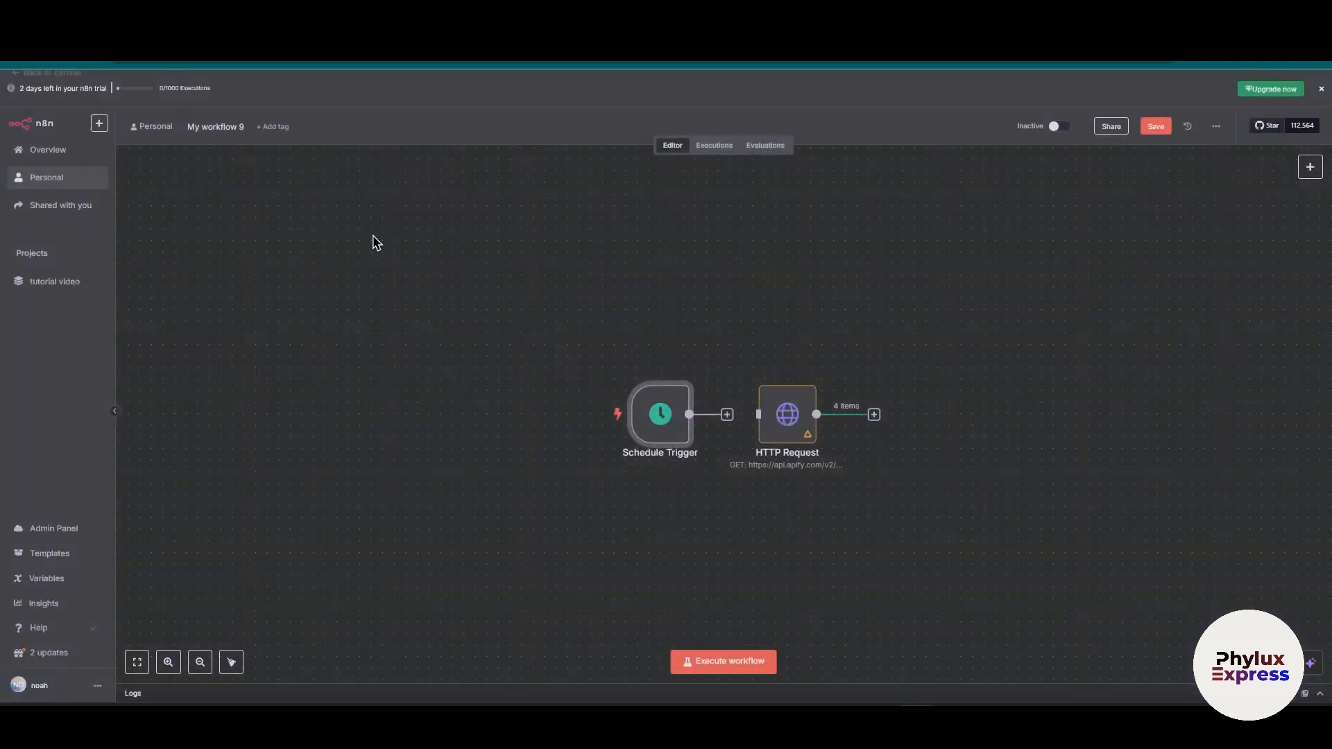
{"action": "left_click_drag", "start_coordinate": [725, 415], "coordinate": [759, 415]}
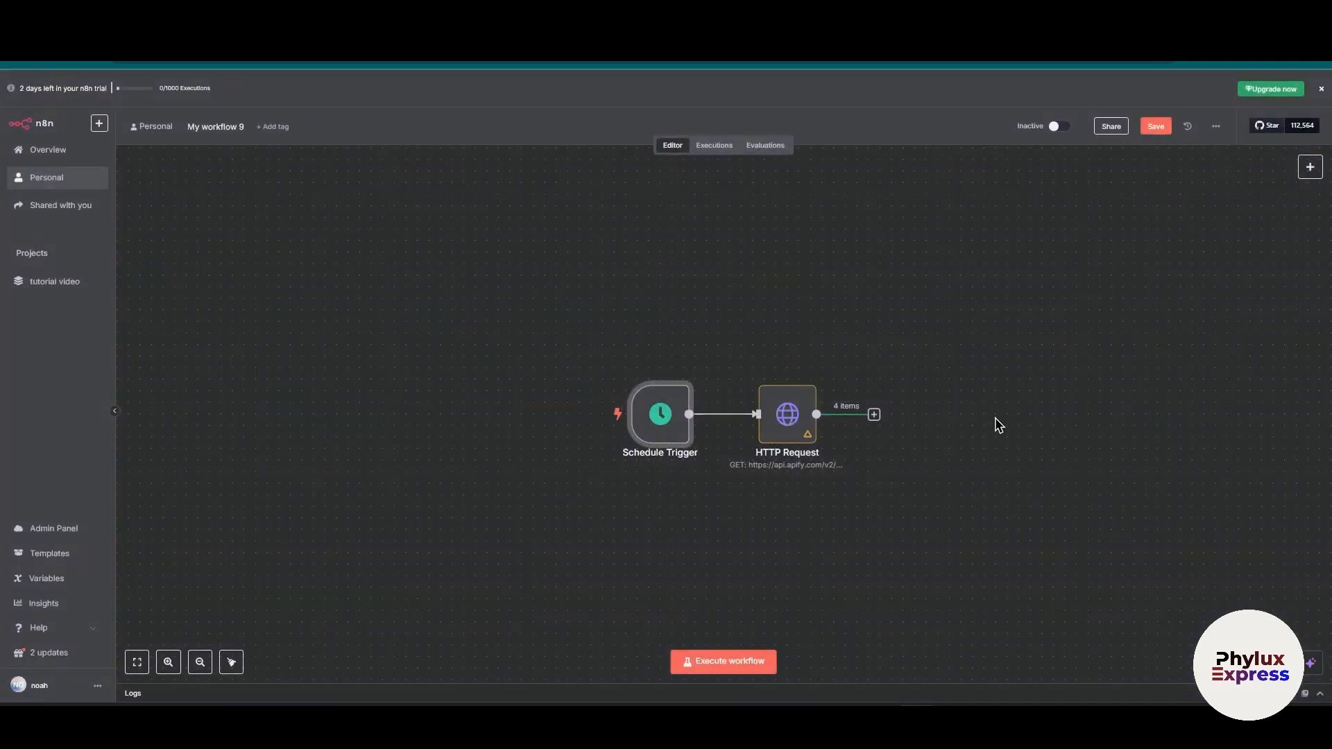
{"action": "left_click", "coordinate": [873, 415]}
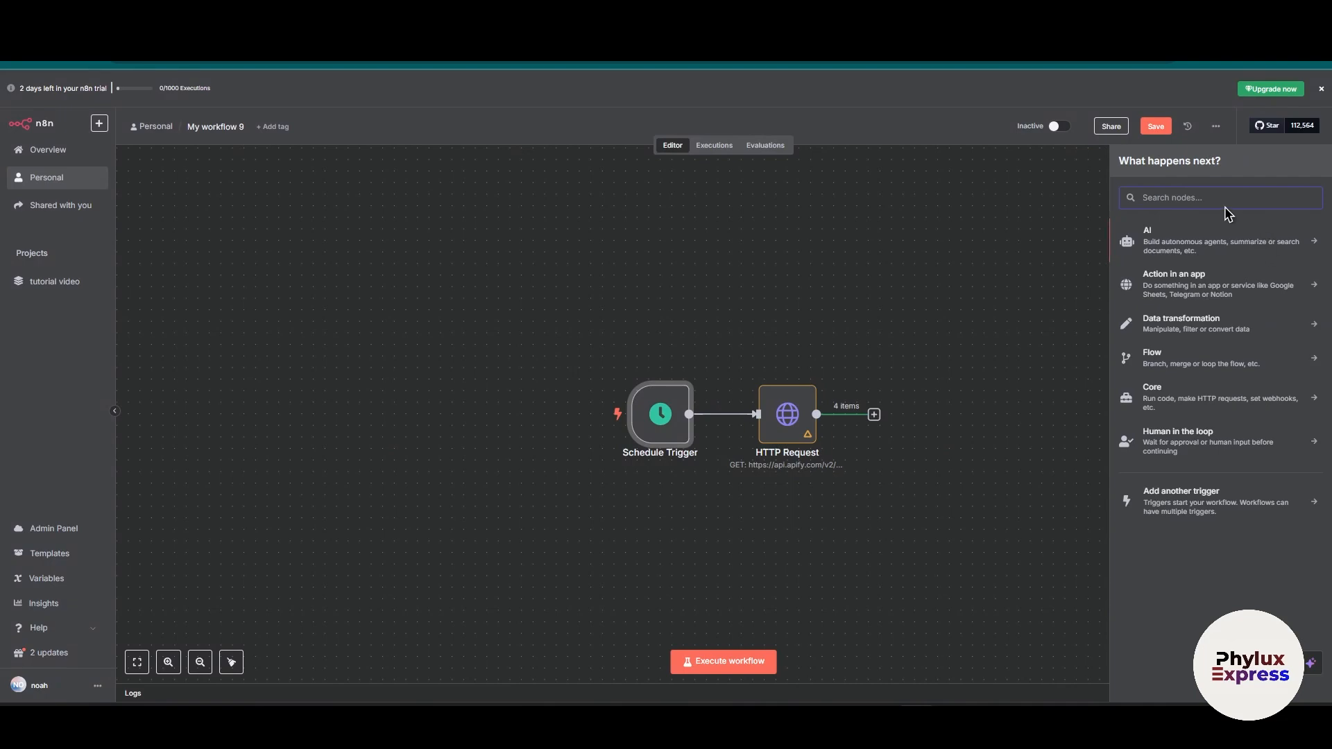
{"action": "type", "text": "googl"}
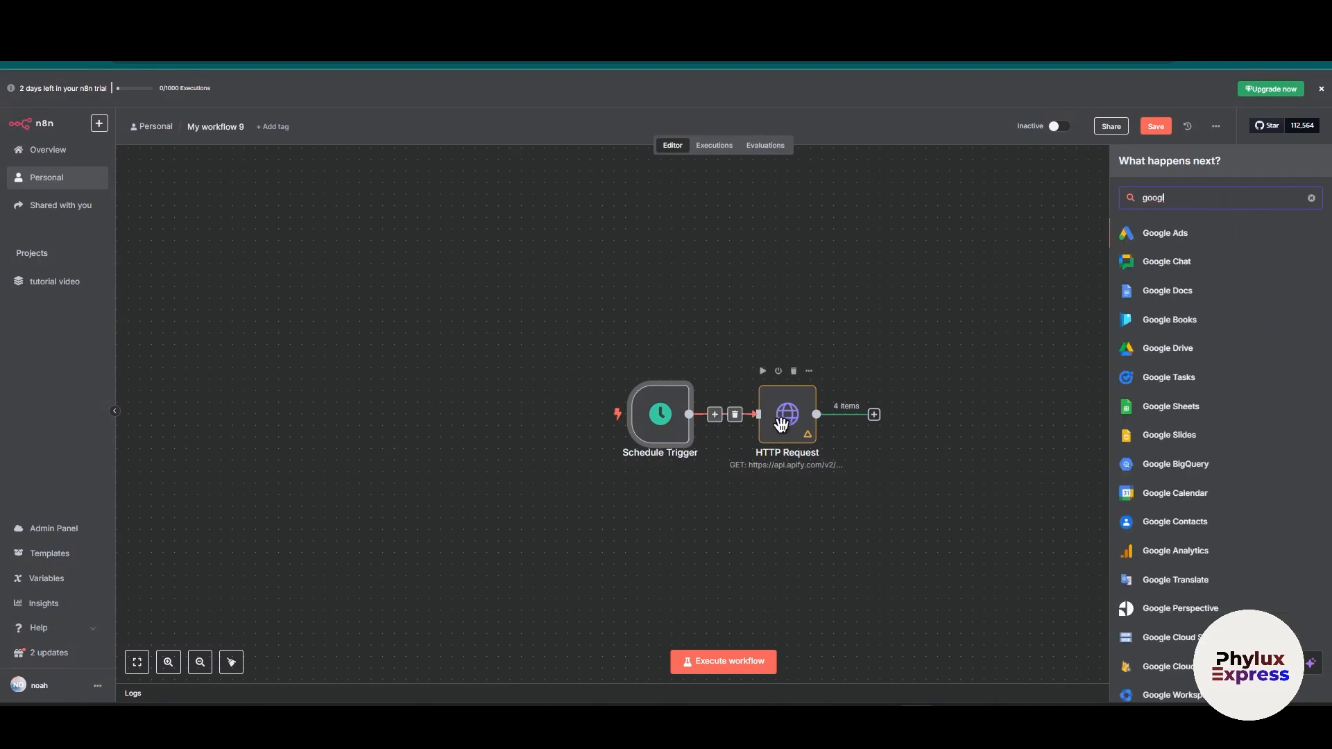
{"action": "double_click", "coordinate": [782, 424]}
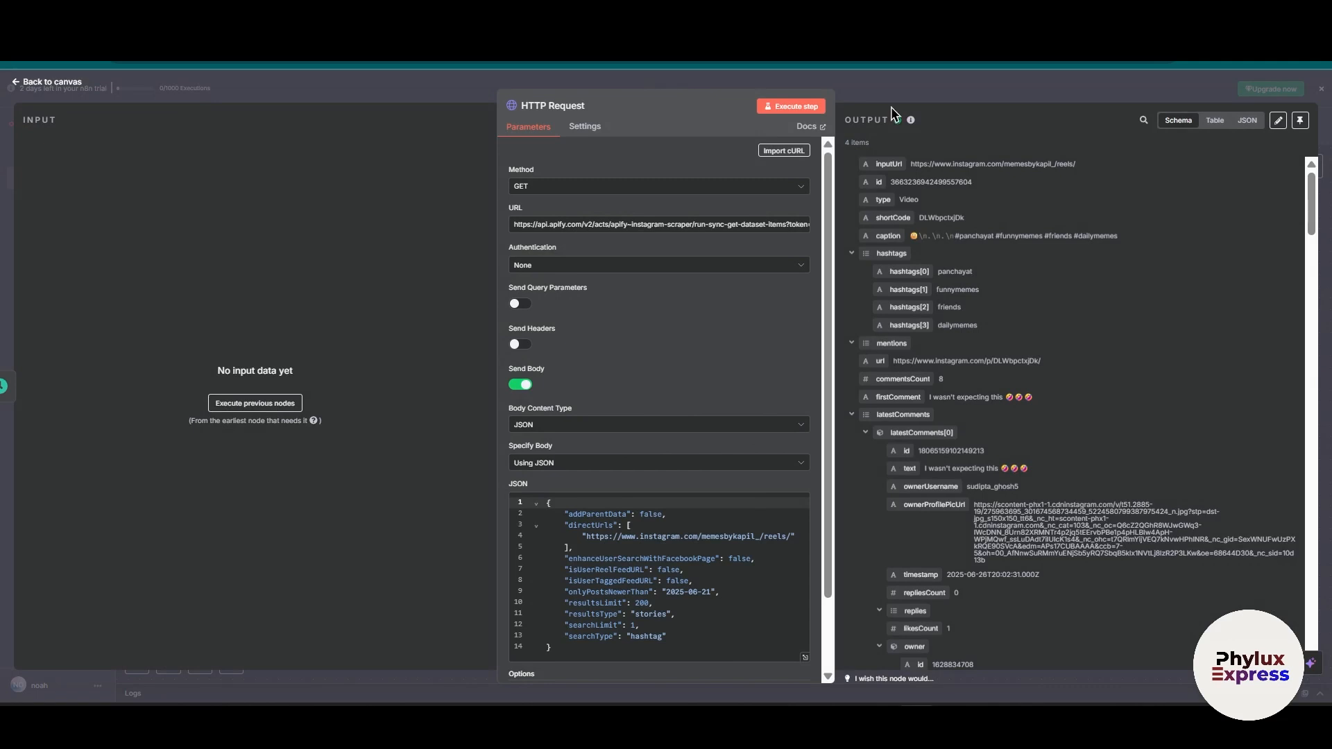
{"action": "left_click", "coordinate": [900, 97]}
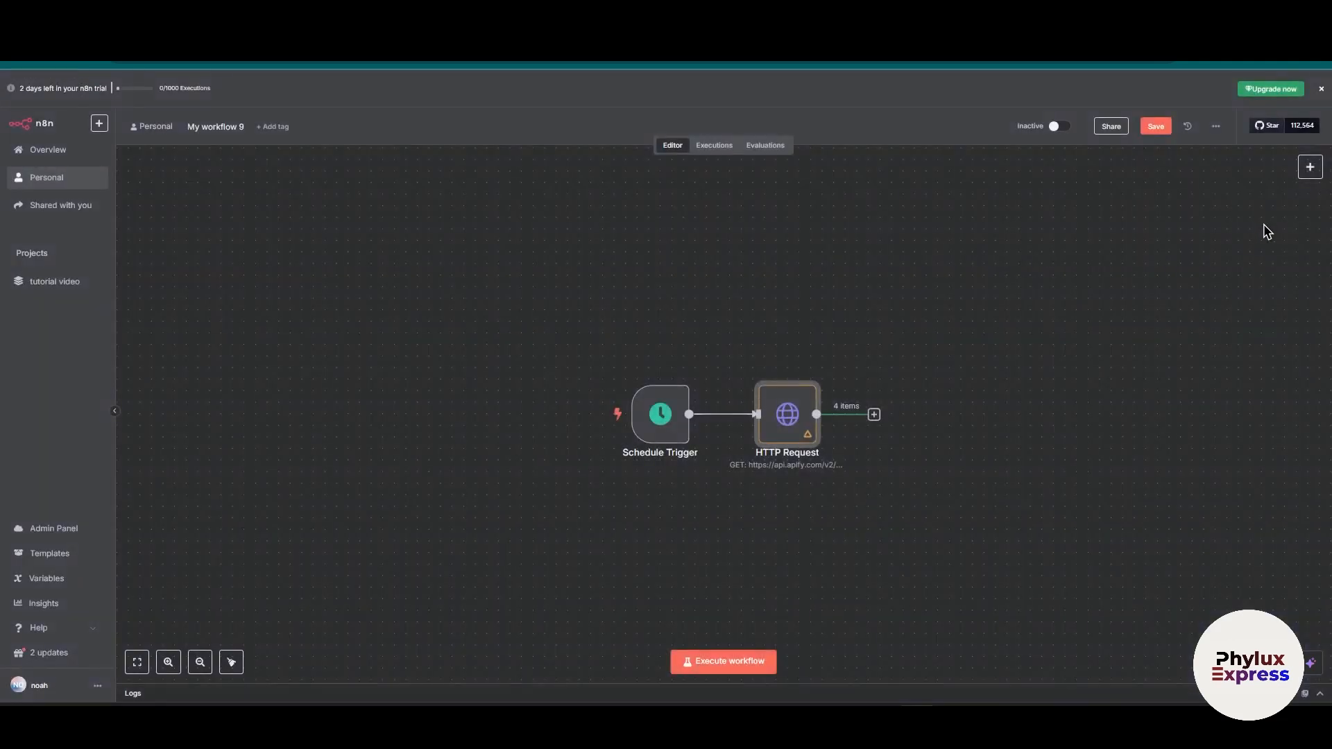
- Add a Google Sheets node with the "Append or update row in sheet" action after the HTTP Request node
{"action": "left_click", "coordinate": [873, 415]}
{"action": "type", "text": "g"}
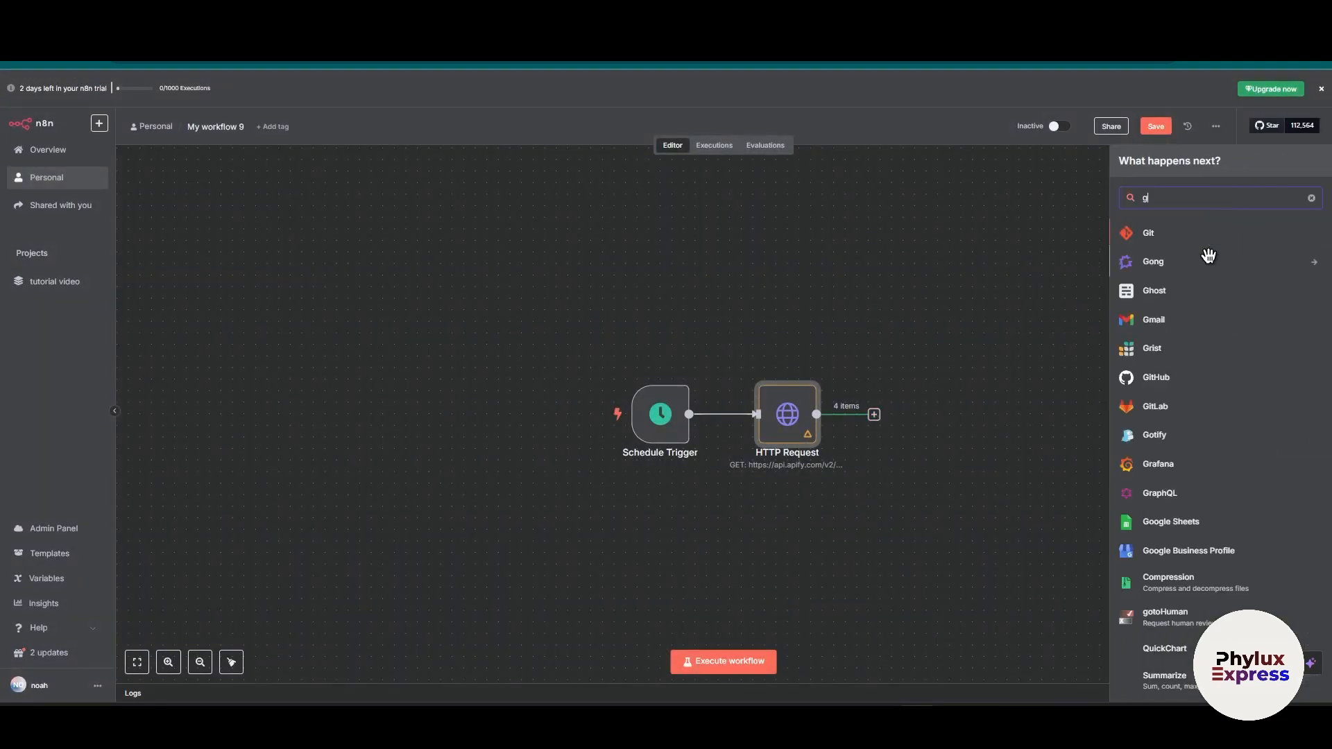
{"action": "type", "text": "oogle sheet"}
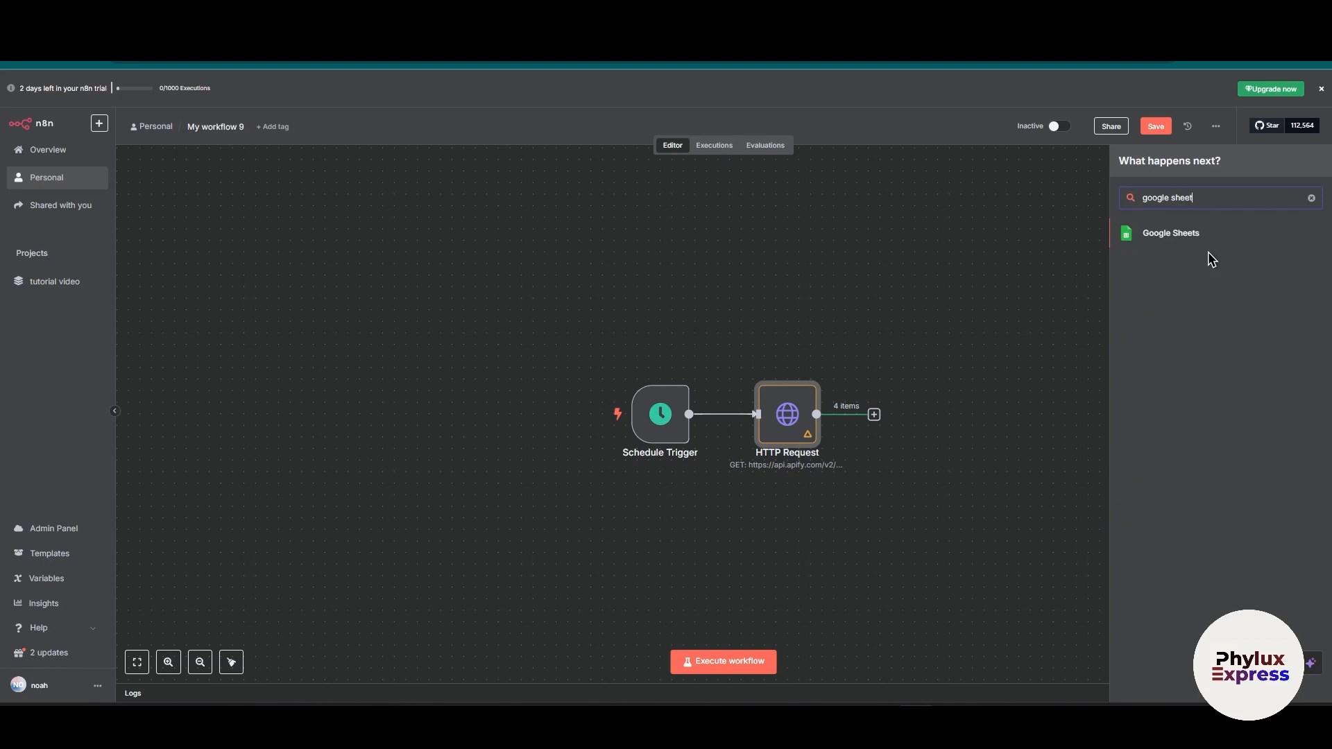
{"action": "left_click", "coordinate": [1198, 235]}
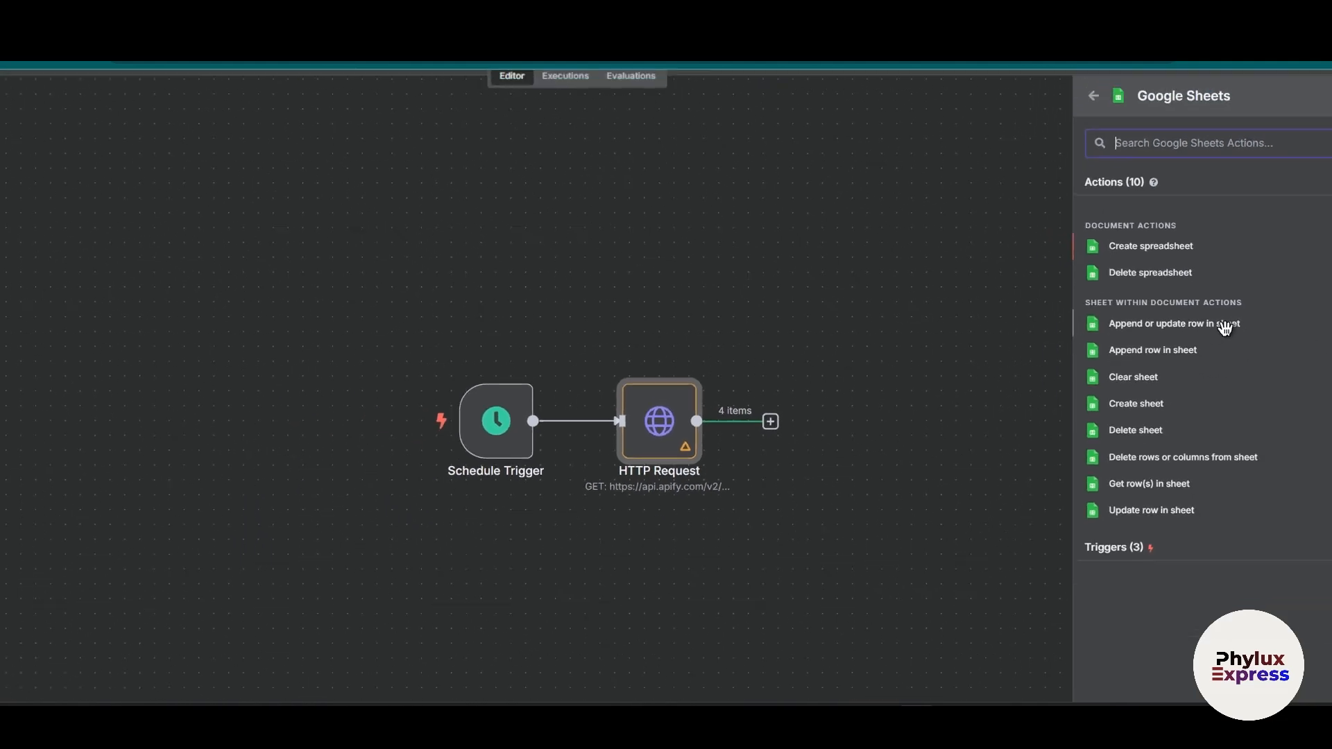
{"action": "left_click", "coordinate": [1229, 327]}
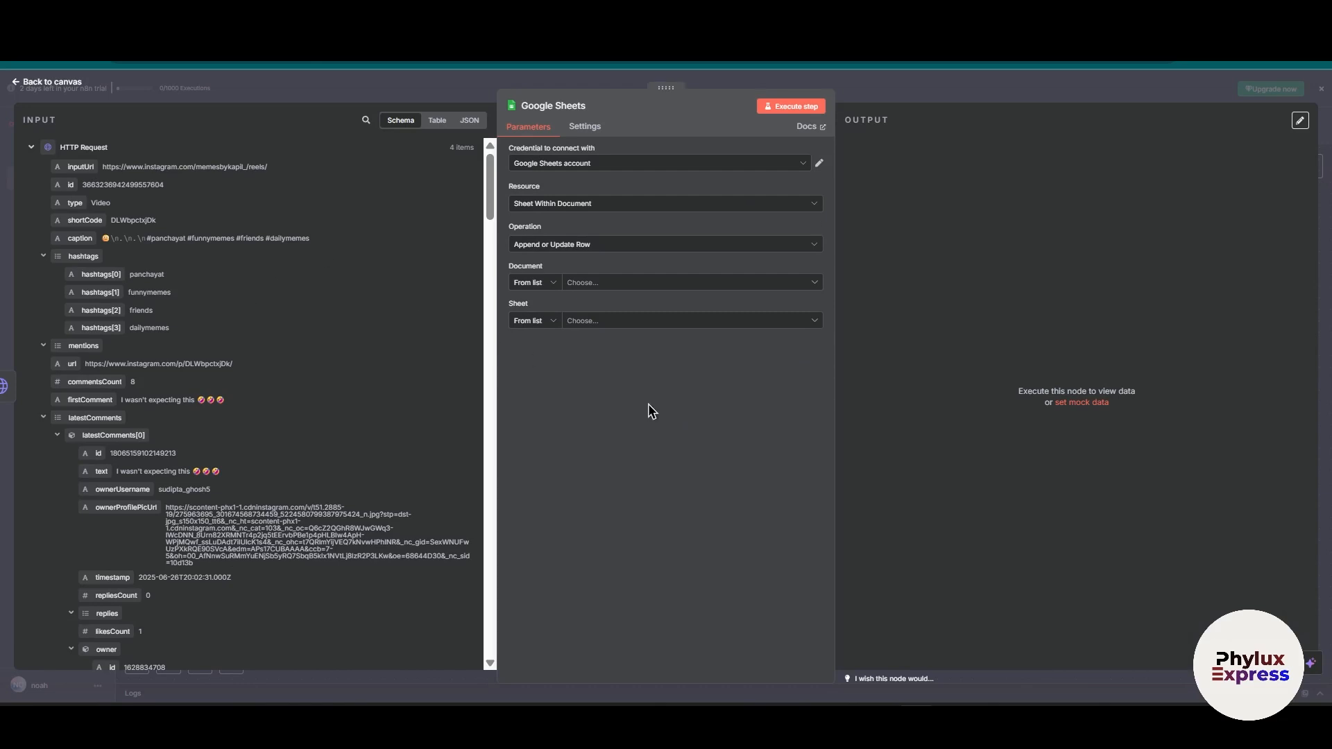
{"action": "left_click", "coordinate": [651, 170]}
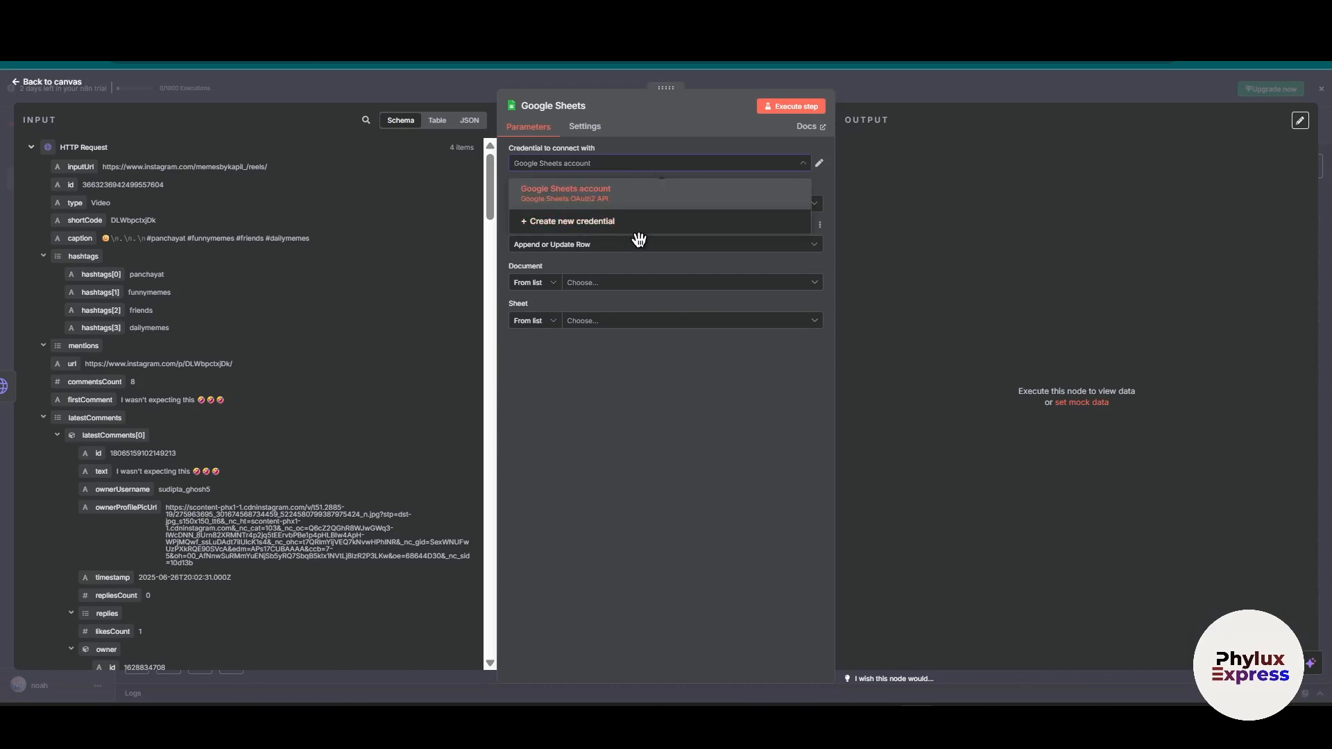
{"action": "left_click", "coordinate": [579, 229]}
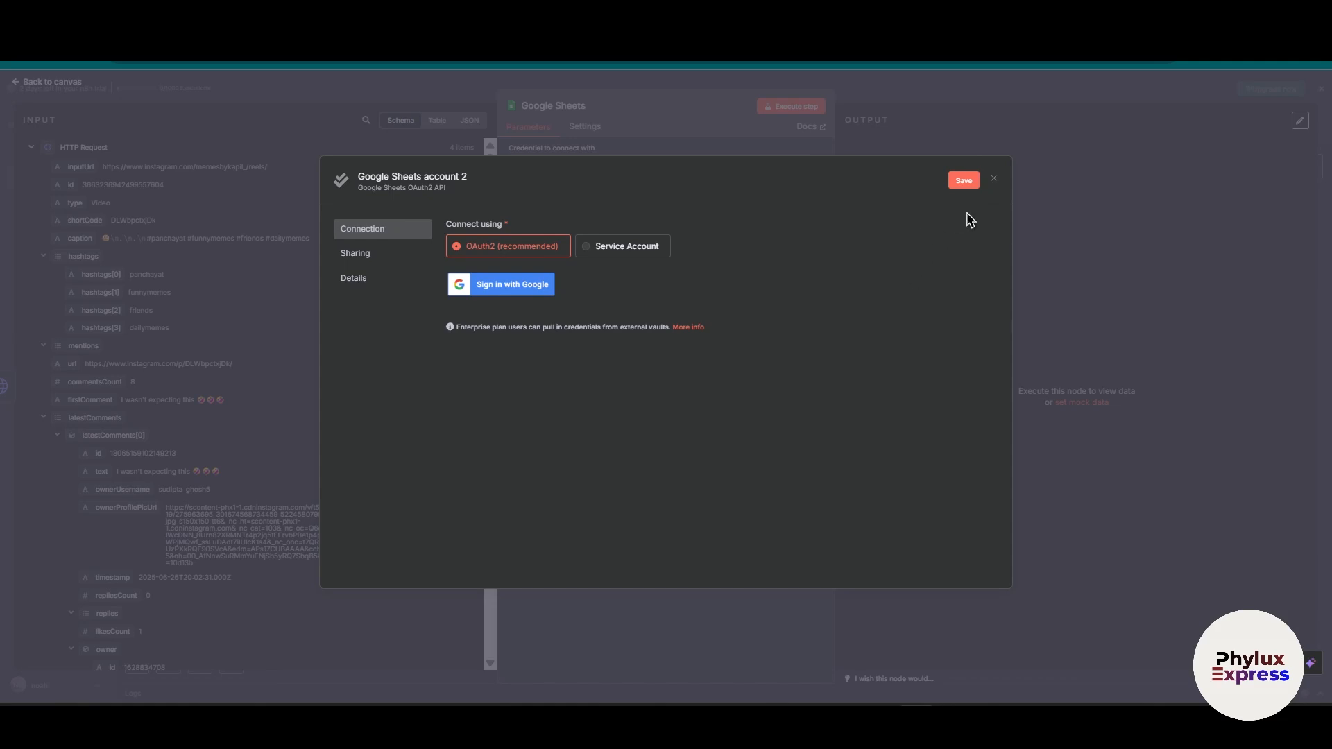
{"action": "left_click", "coordinate": [994, 182]}
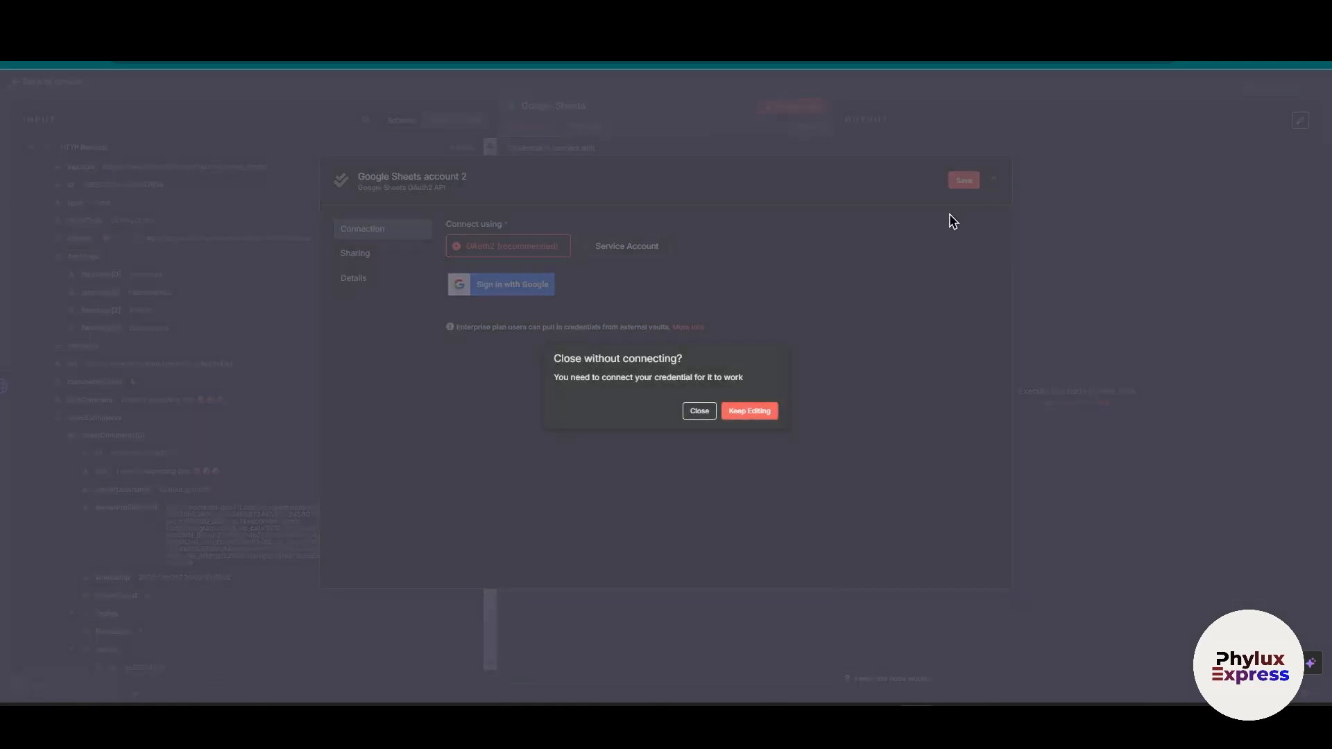
{"action": "left_click", "coordinate": [700, 411]}
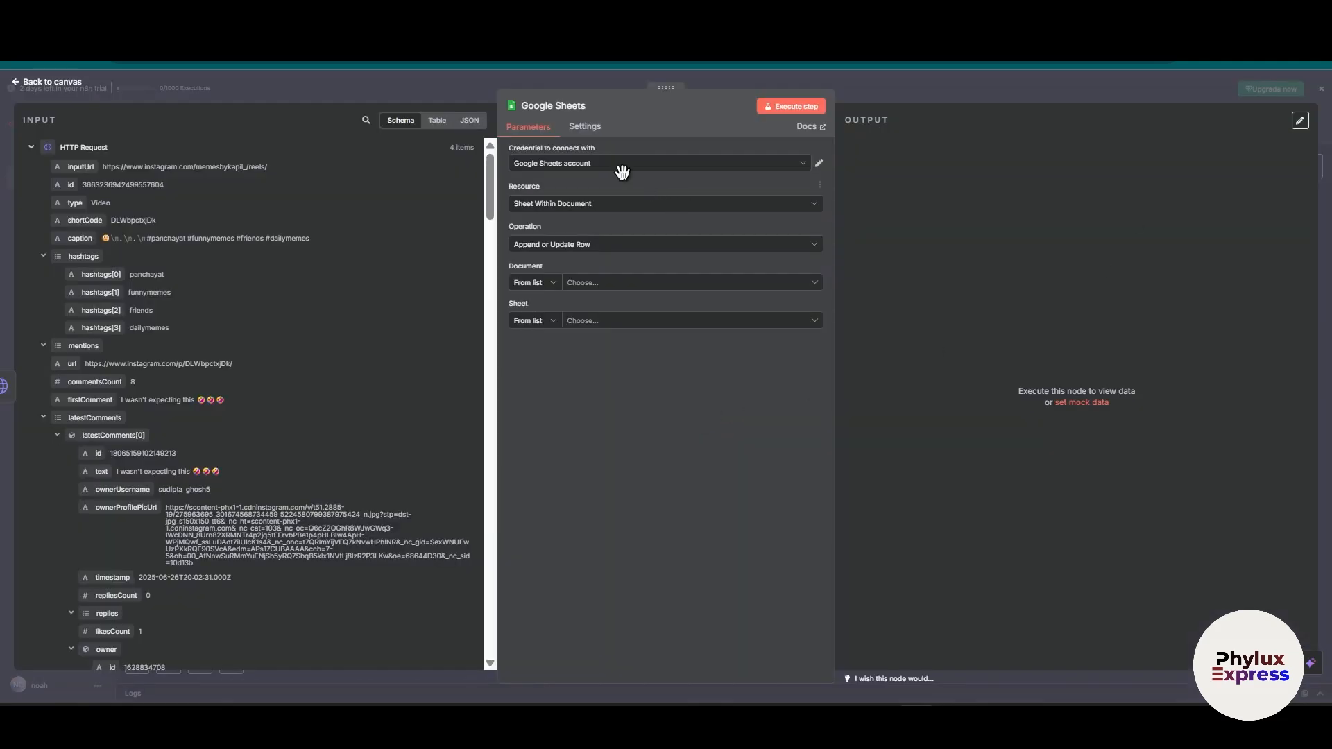
- Set the Google Sheets node's resource to Sheet Within Document
{"action": "left_click", "coordinate": [555, 204]}
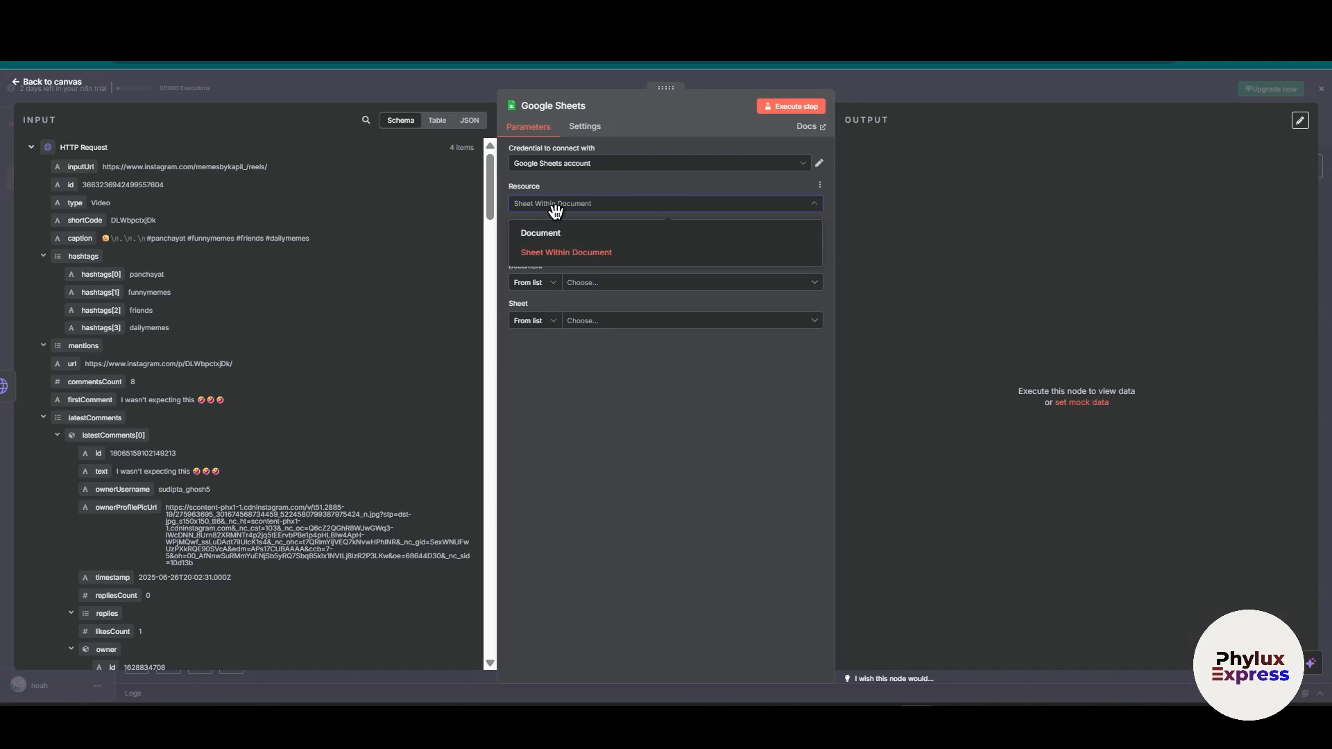
{"action": "left_click", "coordinate": [562, 253]}
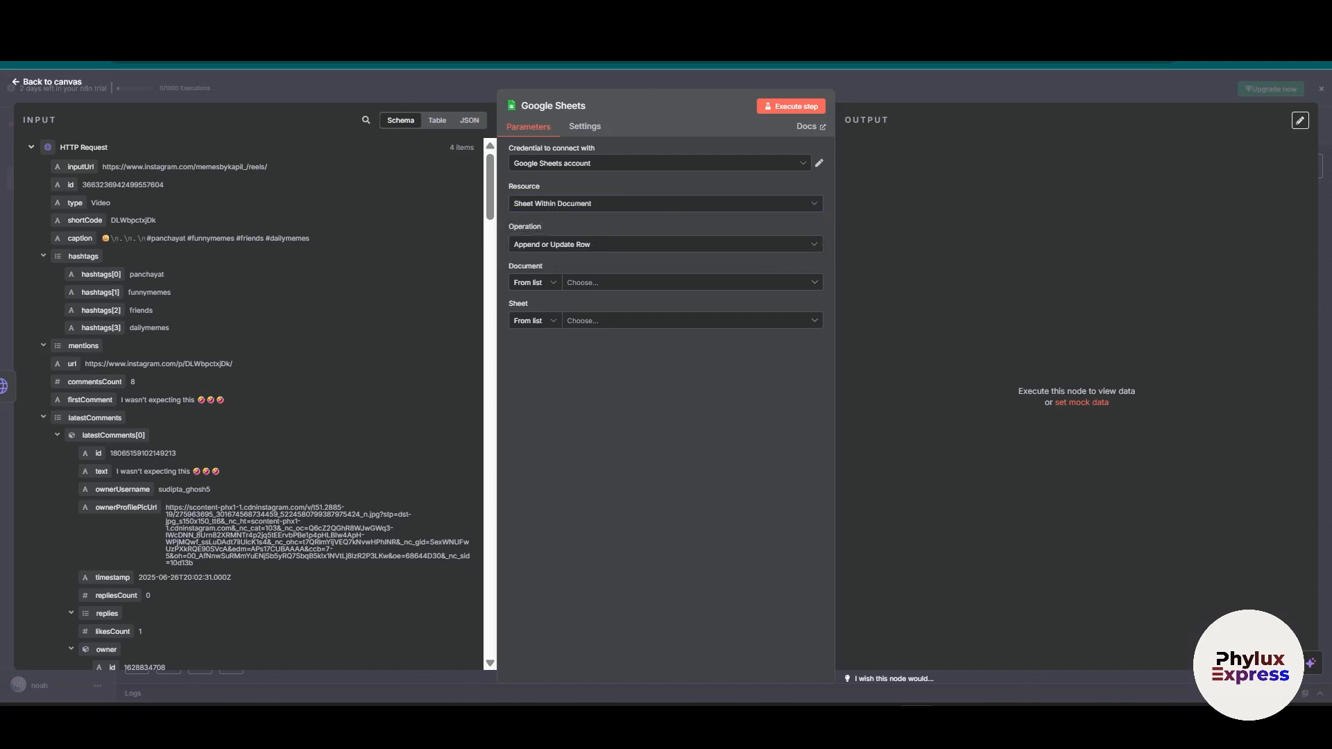
- Open Google Sheets in a new browser tab and create a blank spreadsheet
{"action": "key", "text": "ctrl+t"}
{"action": "type", "text": "google "}
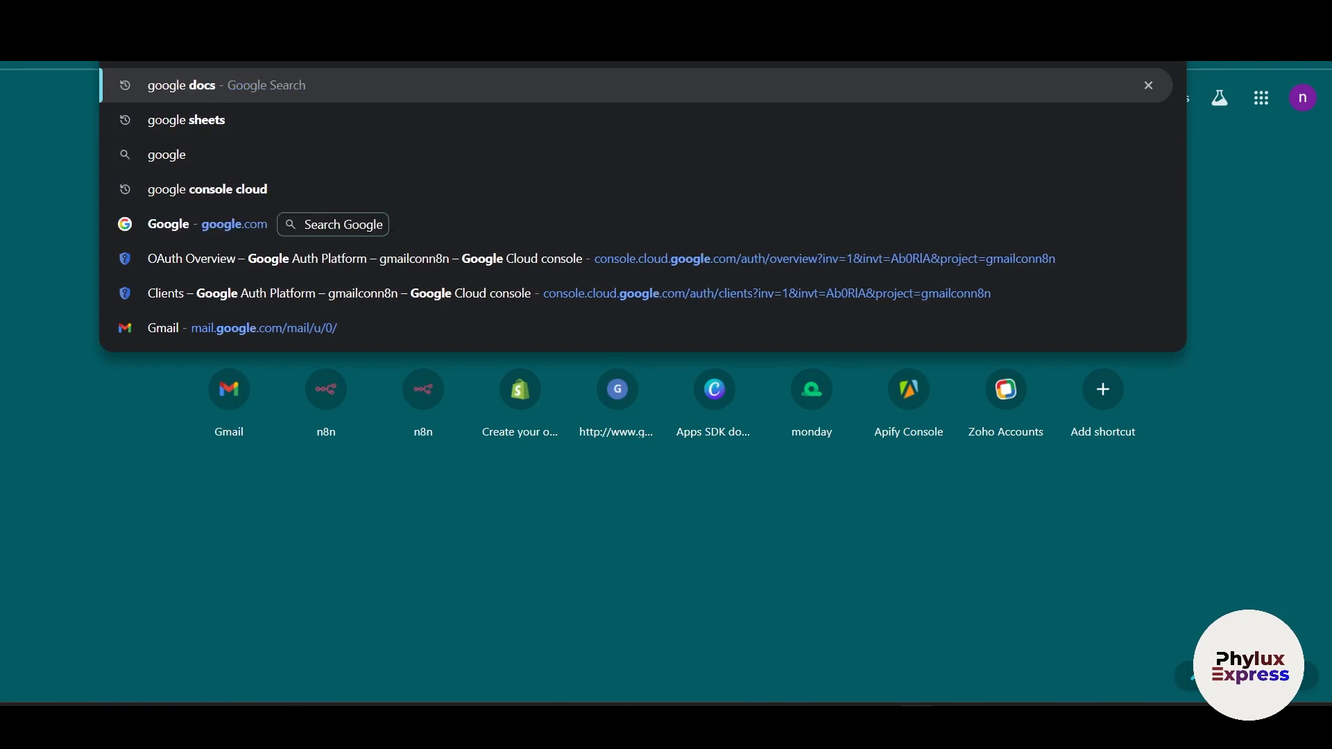
{"action": "type", "text": "sheets"}
{"action": "key", "text": "Return"}
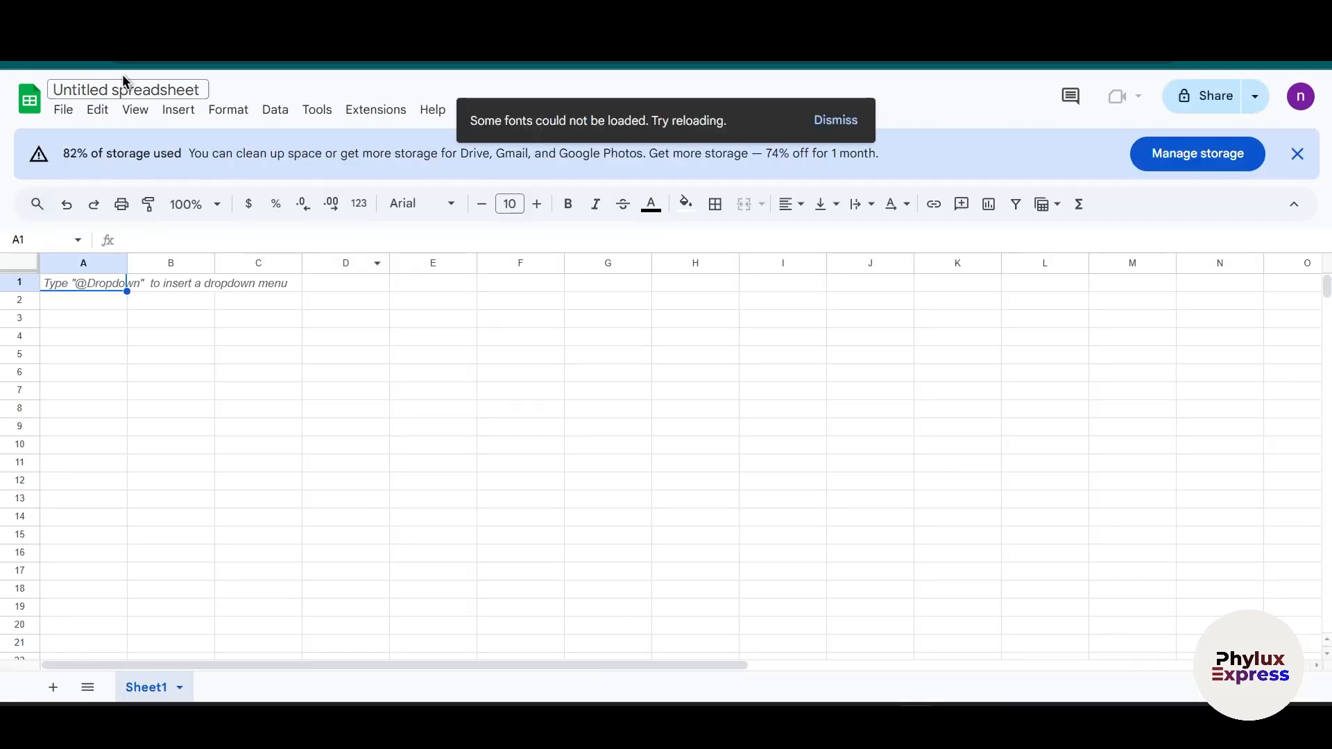
- Rename the untitled spreadsheet as "instagram reels scraps"
{"action": "left_click", "coordinate": [125, 88]}
{"action": "type", "text": "inst"}
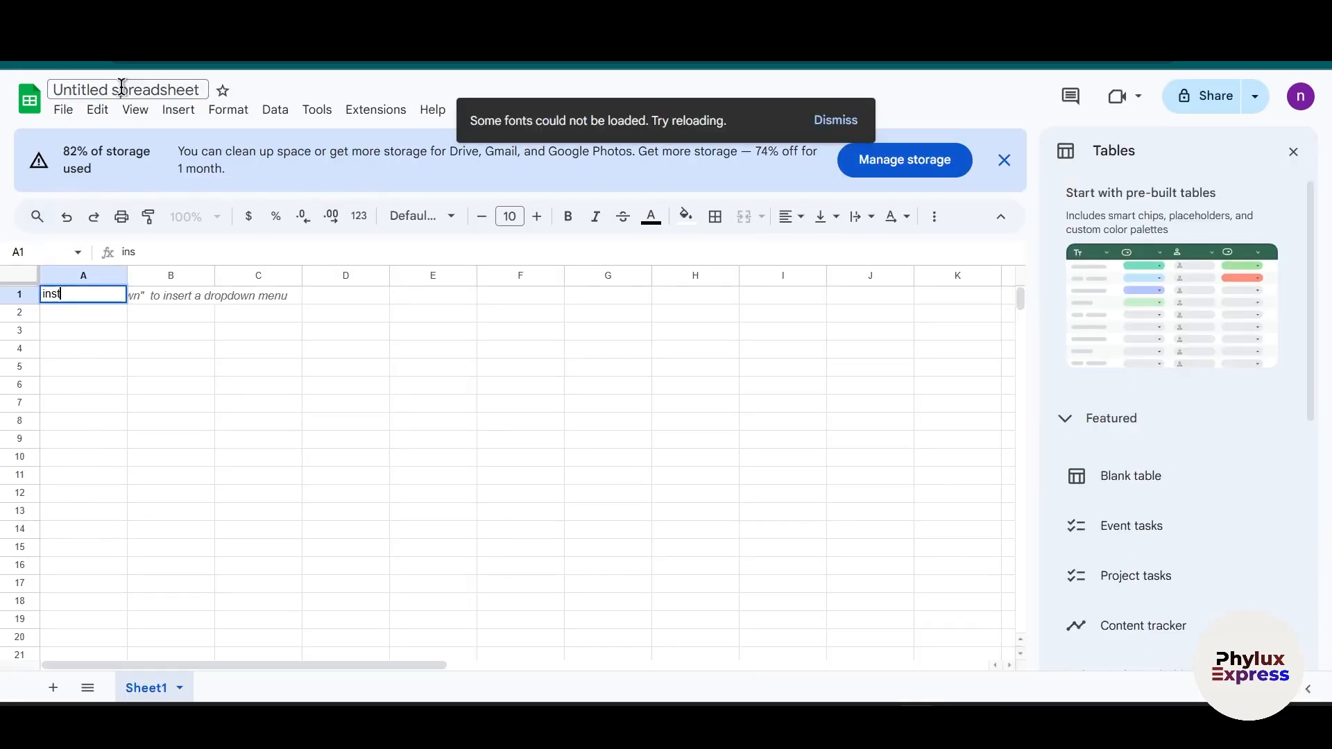
{"action": "type", "text": "ag"}
{"action": "left_click", "coordinate": [121, 87]}
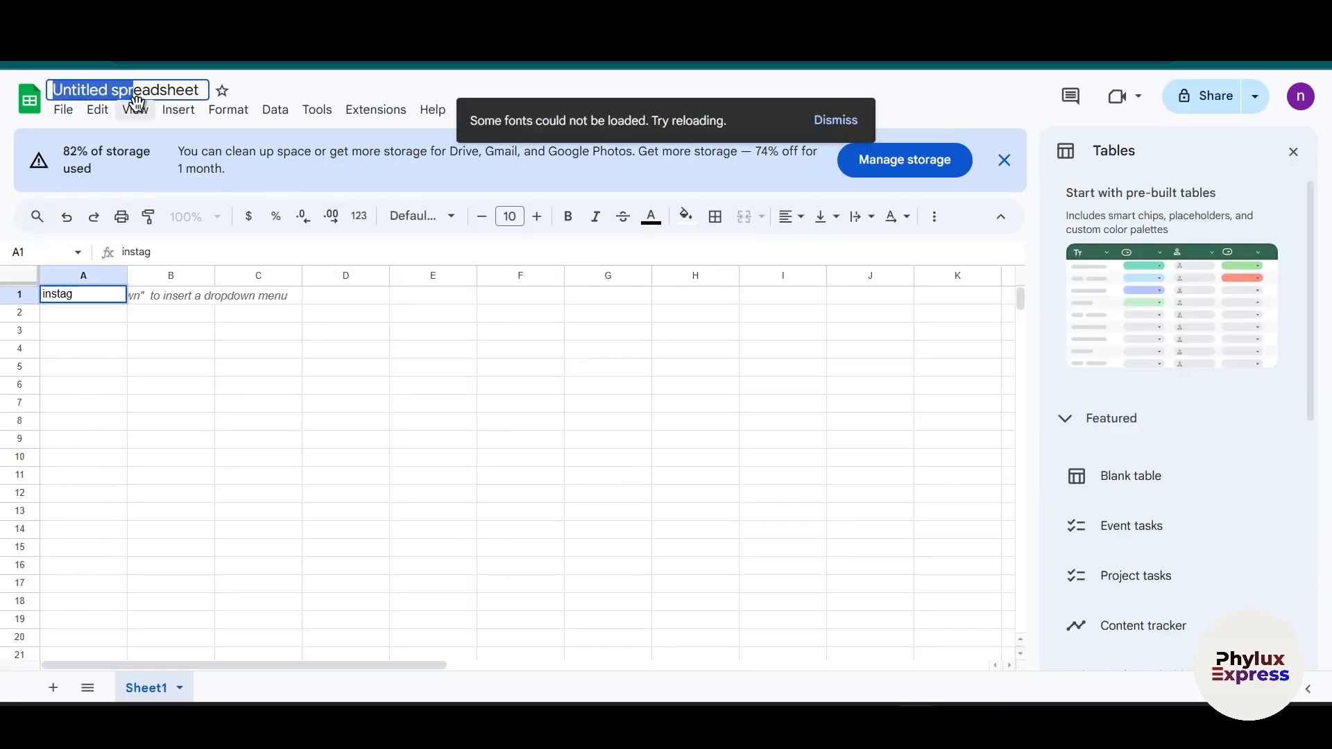
{"action": "left_click", "coordinate": [137, 104]}
{"action": "left_click", "coordinate": [162, 84]}
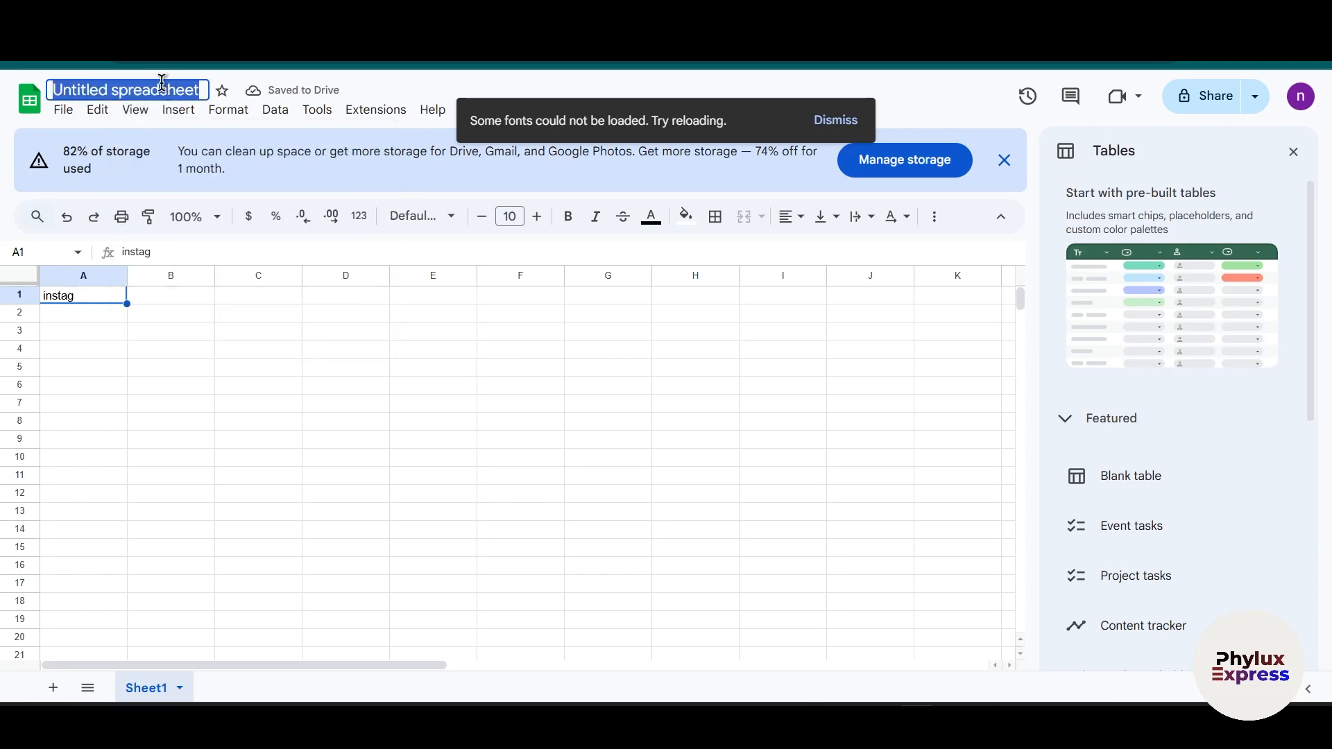
{"action": "type", "text": "instagram"}
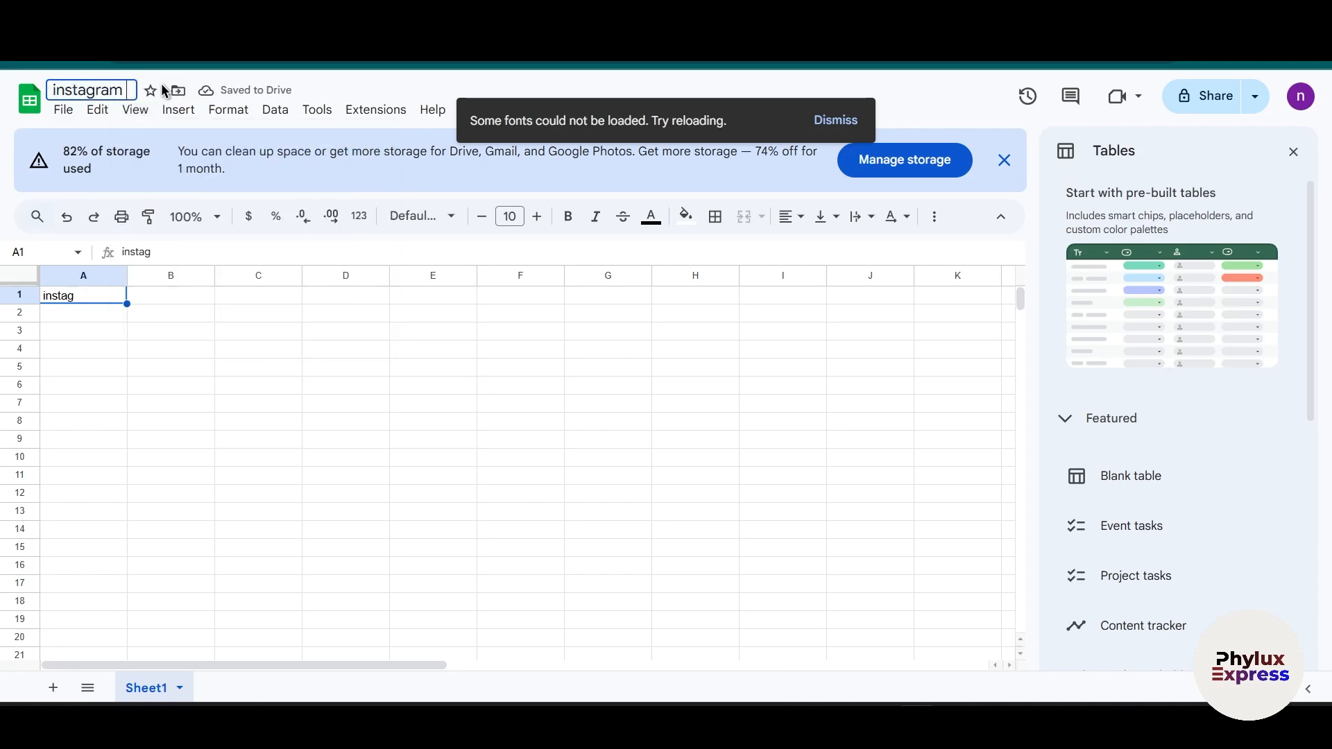
{"action": "type", "text": " reels"}
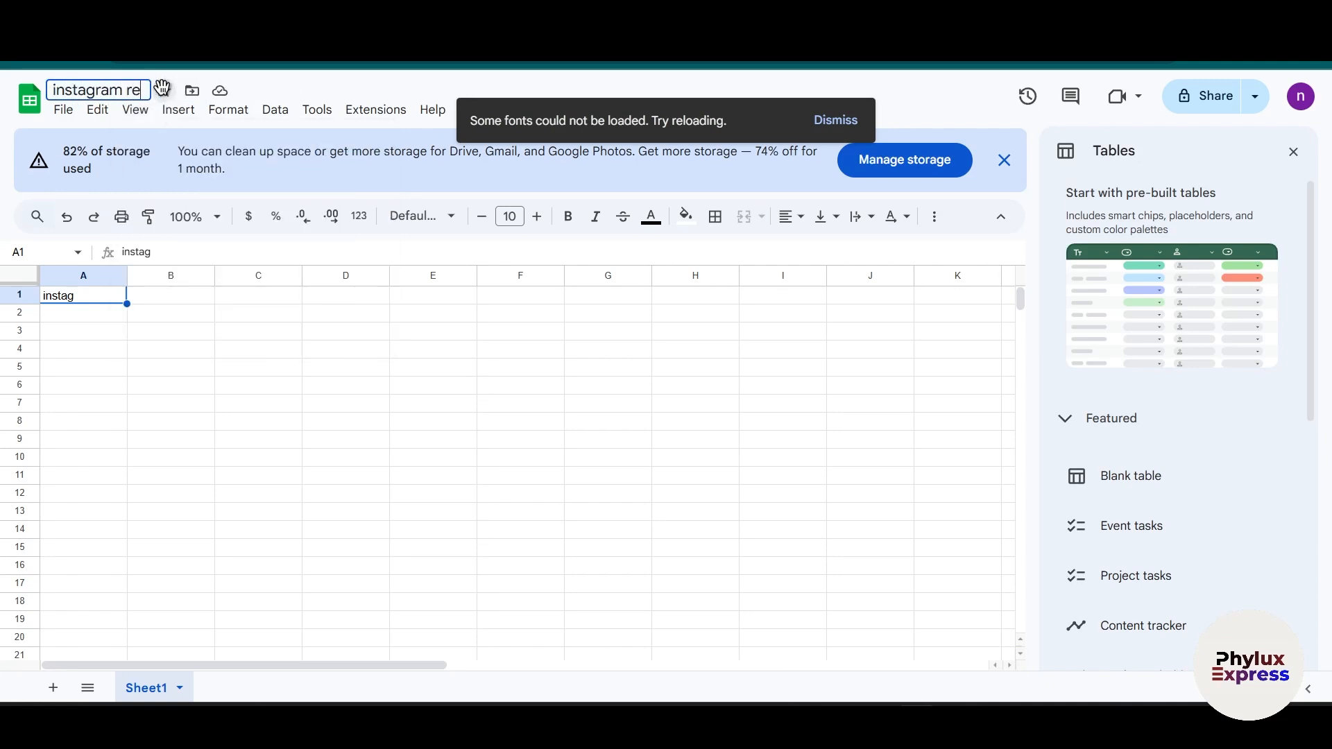
{"action": "type", "text": " scraps"}
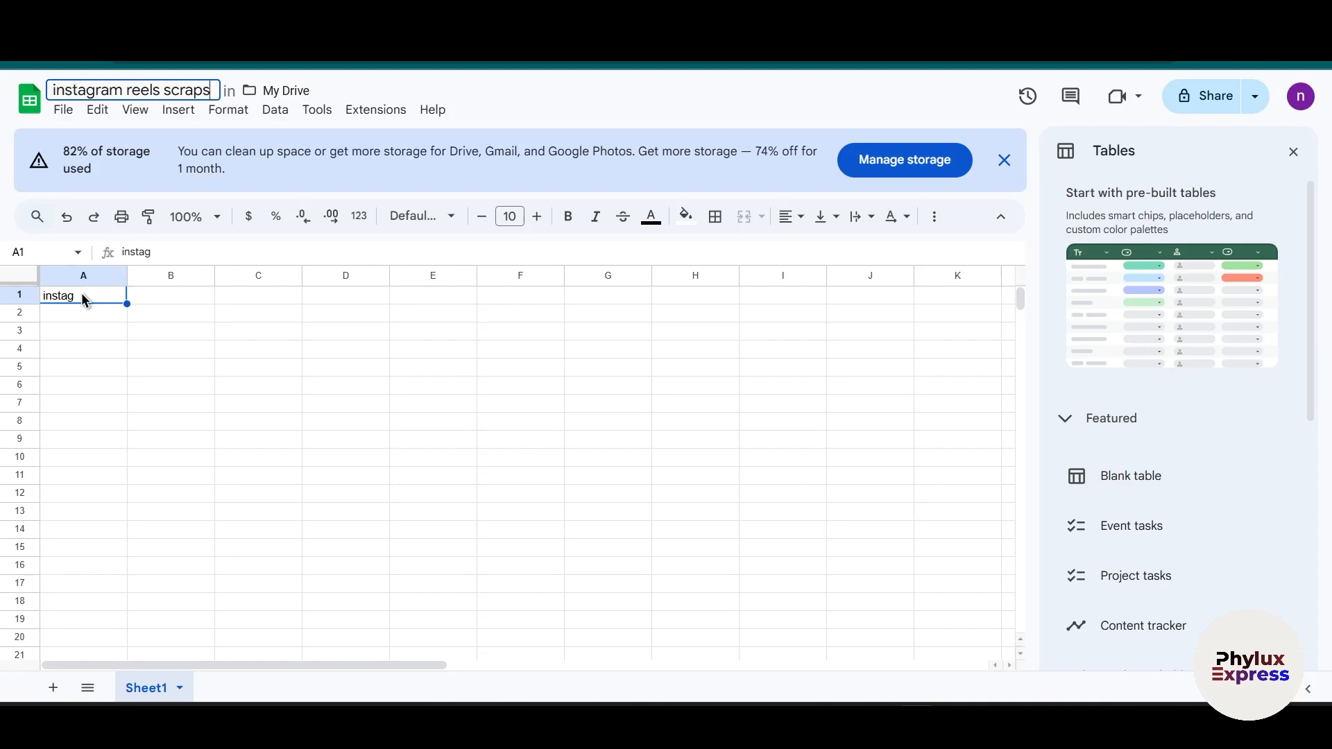
- Enter the column headers "id" in cell A1 and "url" in cell B1
{"action": "left_click", "coordinate": [83, 296]}
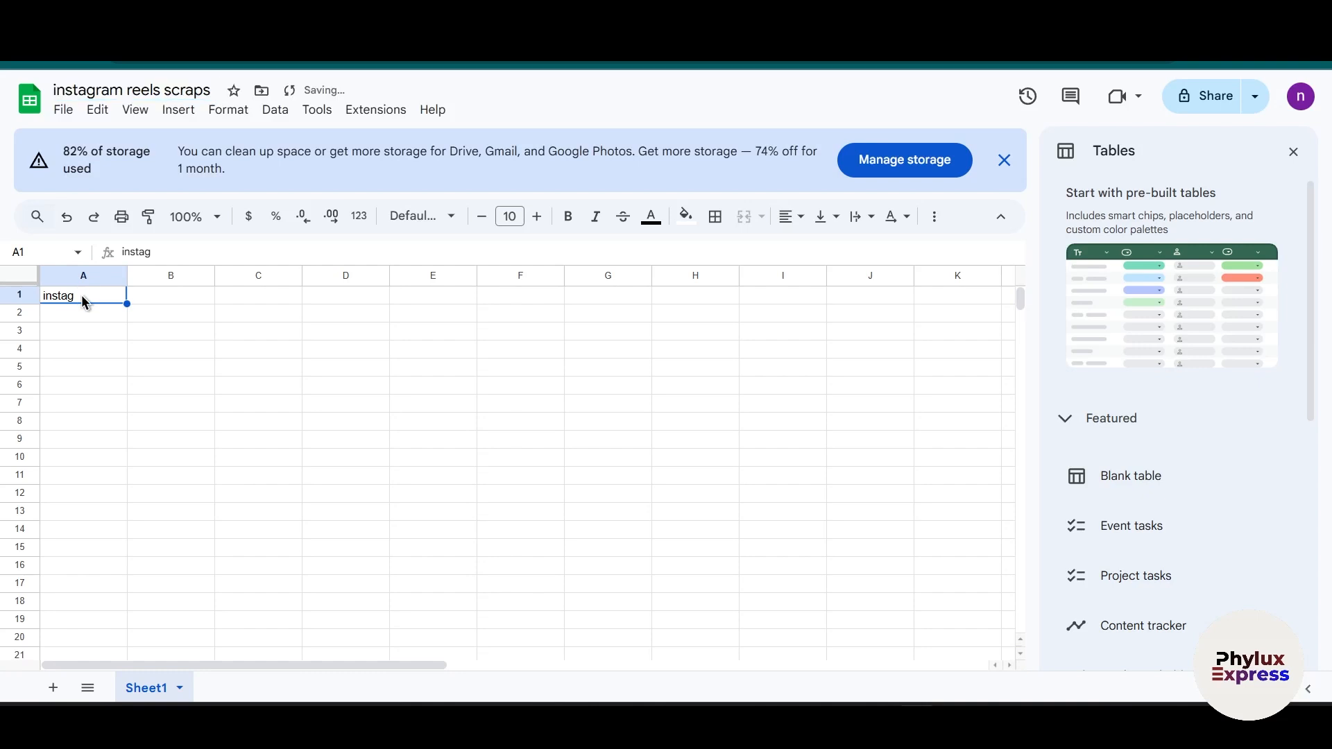
{"action": "double_click", "coordinate": [83, 294]}
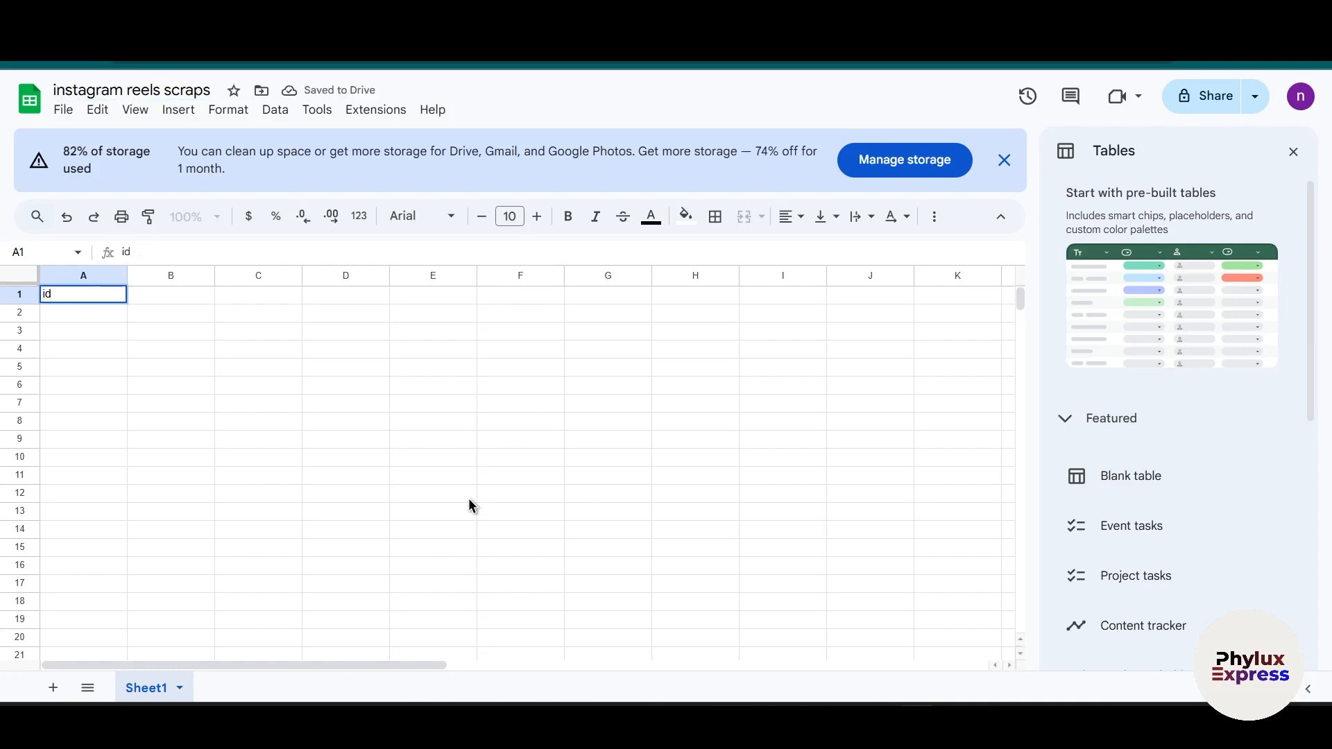
{"action": "type", "text": "id"}
{"action": "left_click", "coordinate": [494, 442]}
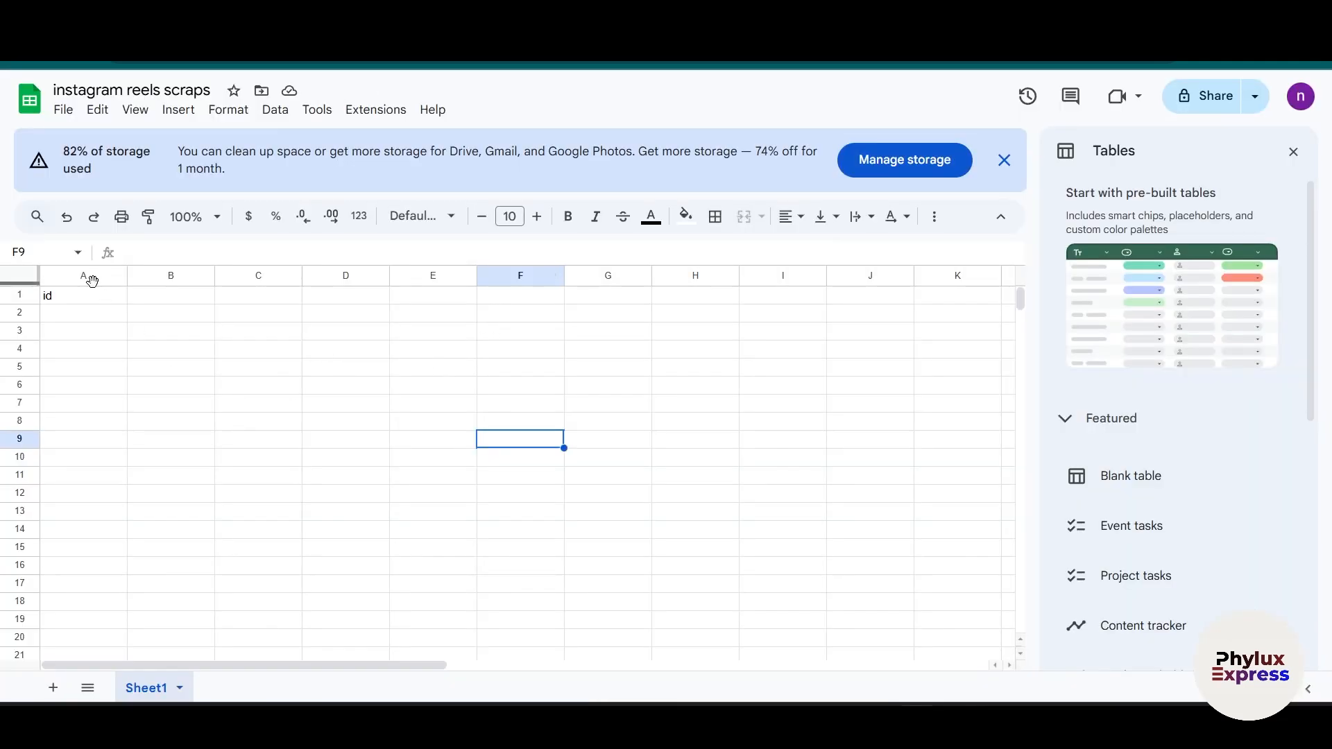
{"action": "left_click", "coordinate": [191, 297]}
{"action": "type", "text": "url"}
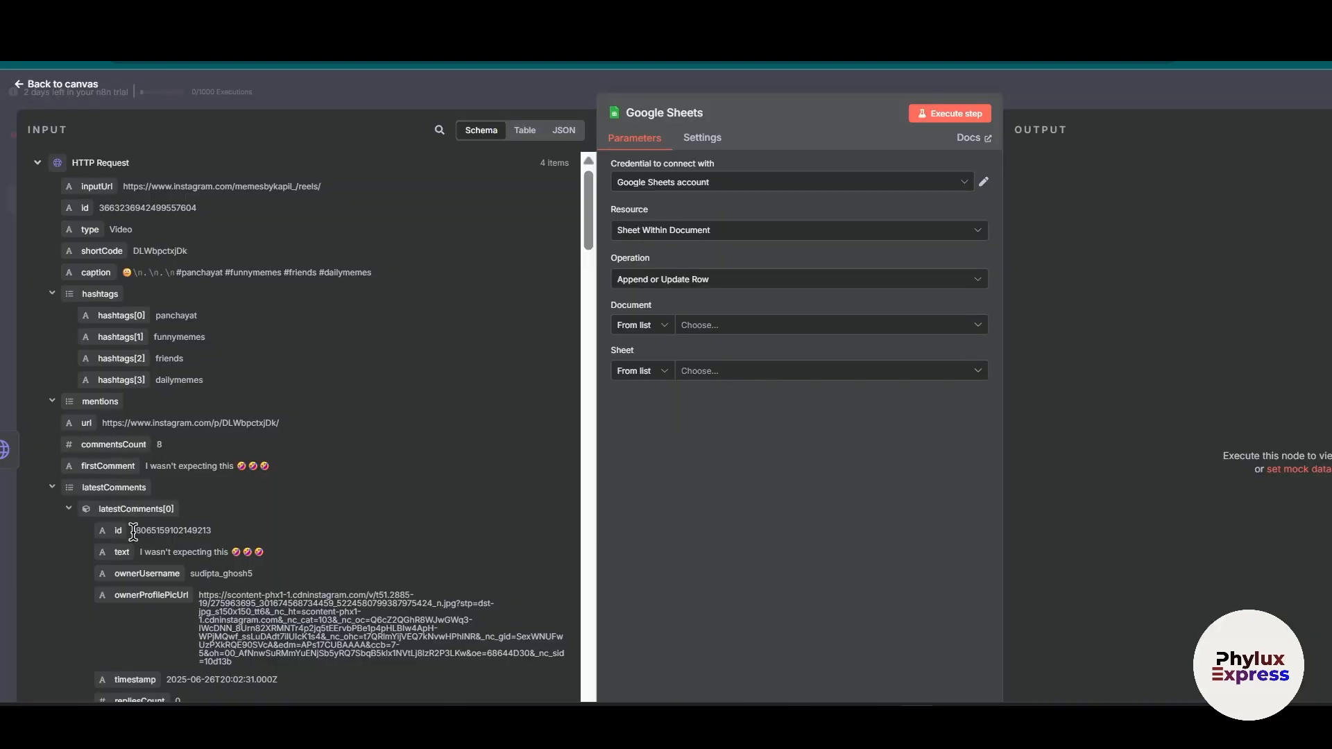
- Check the HTTP Request fields in n8n and enter the header "ownername" in cell C1 of the spreadsheet
{"action": "scroll", "coordinate": [95, 411], "scroll_direction": "down", "scroll_amount": 3}
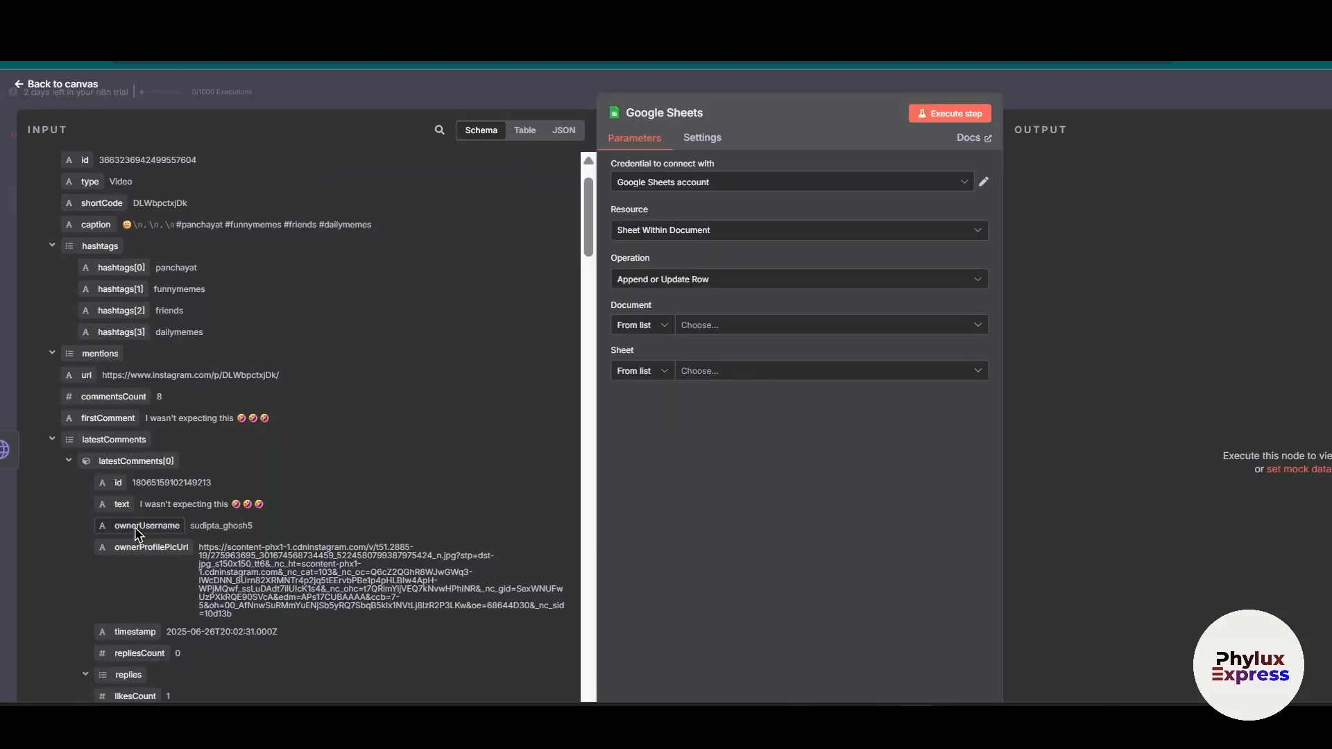
{"action": "scroll", "coordinate": [95, 410], "scroll_direction": "down", "scroll_amount": 3}
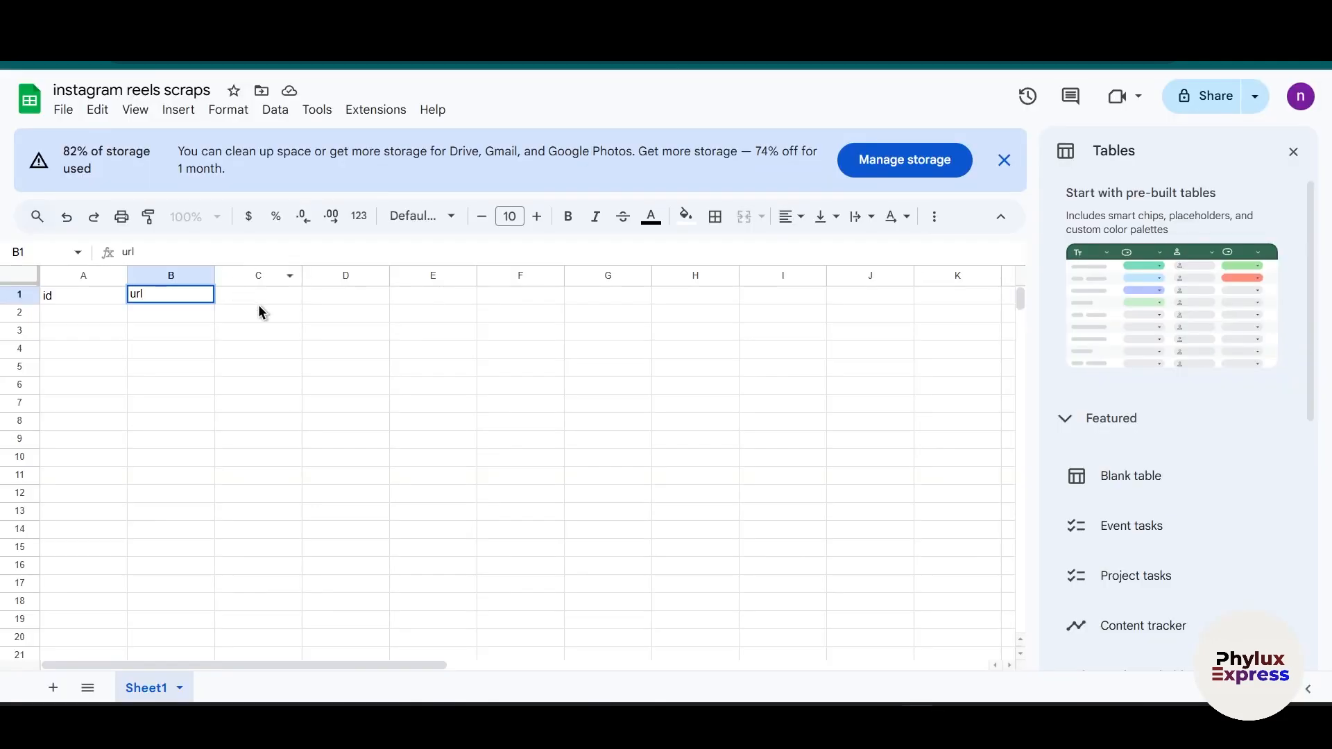
{"action": "left_click", "coordinate": [261, 300]}
{"action": "type", "text": "owne"}
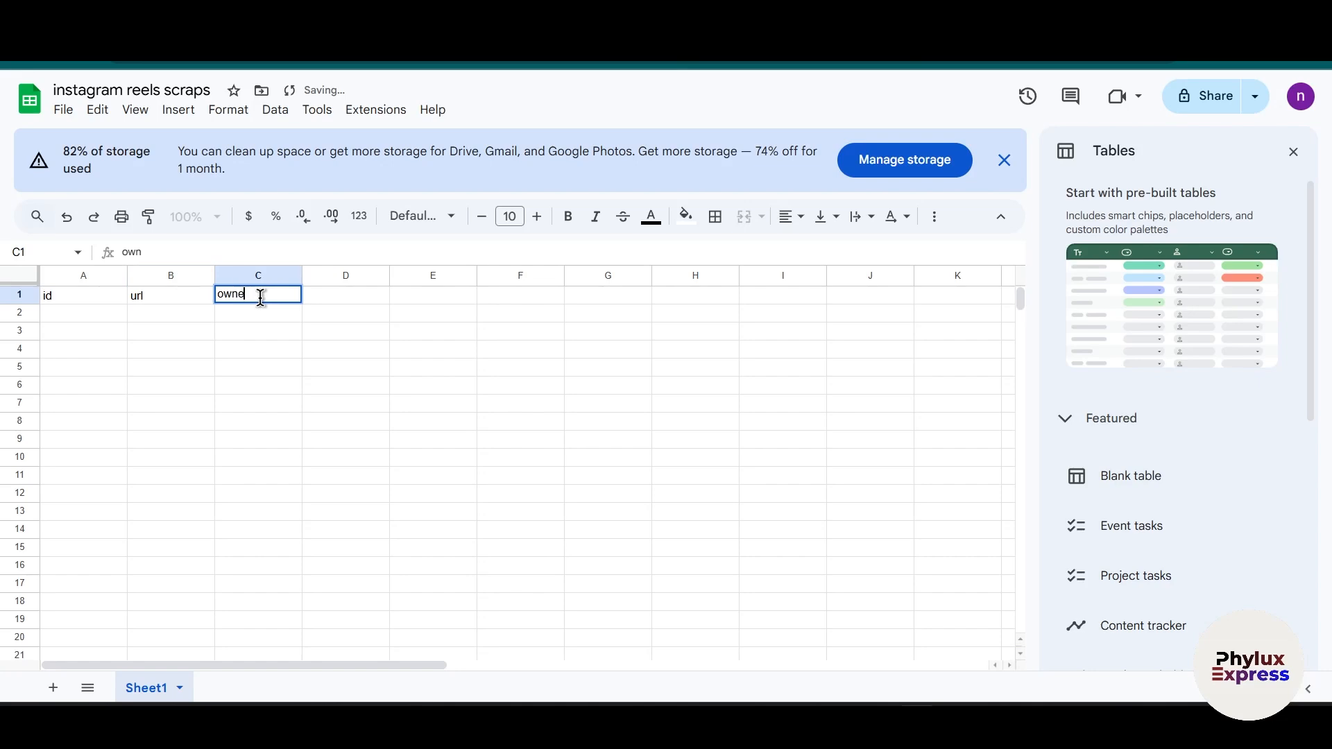
{"action": "type", "text": "rname"}
- Return to n8n, show the HTTP Request data as a table, and examine its columns for fields to use as headers
{"action": "key", "text": "ctrl+shift+a"}
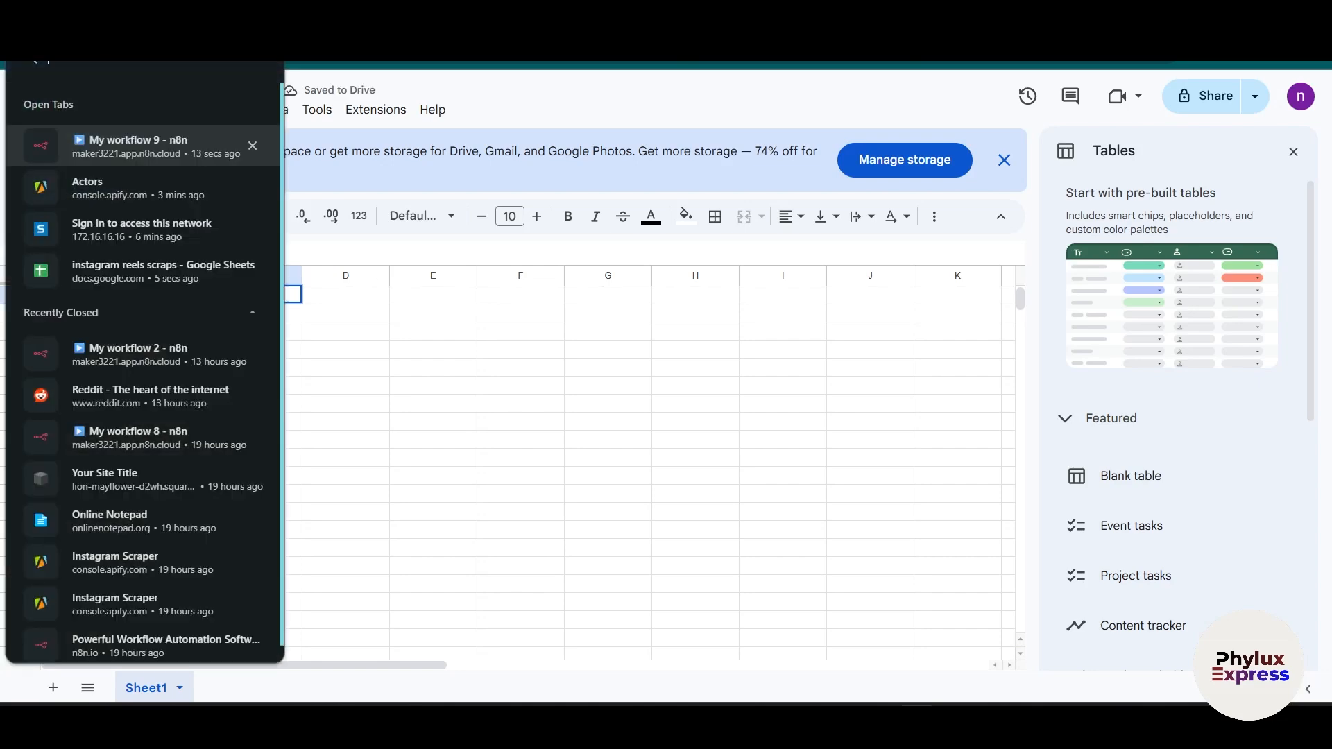
{"action": "left_click", "coordinate": [160, 144]}
{"action": "scroll", "coordinate": [331, 486], "scroll_direction": "down", "scroll_amount": 2}
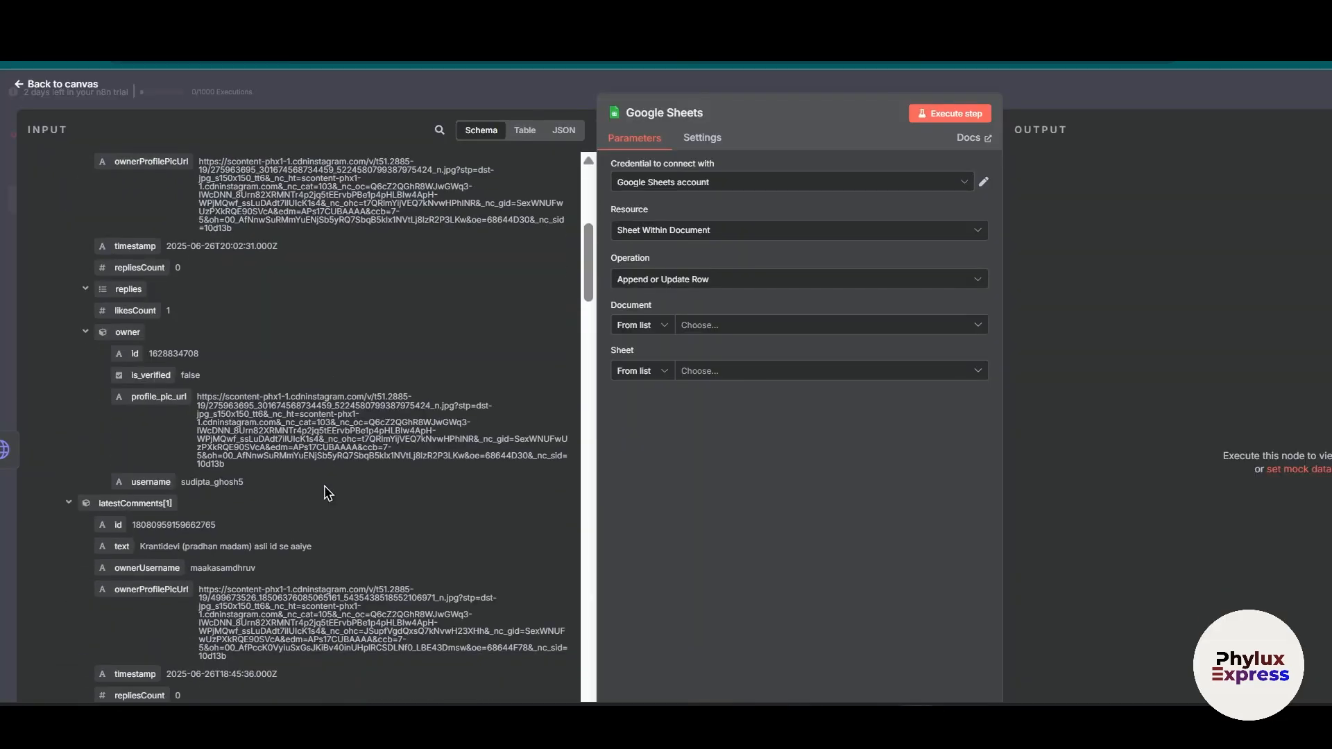
{"action": "scroll", "coordinate": [336, 498], "scroll_direction": "up", "scroll_amount": 6}
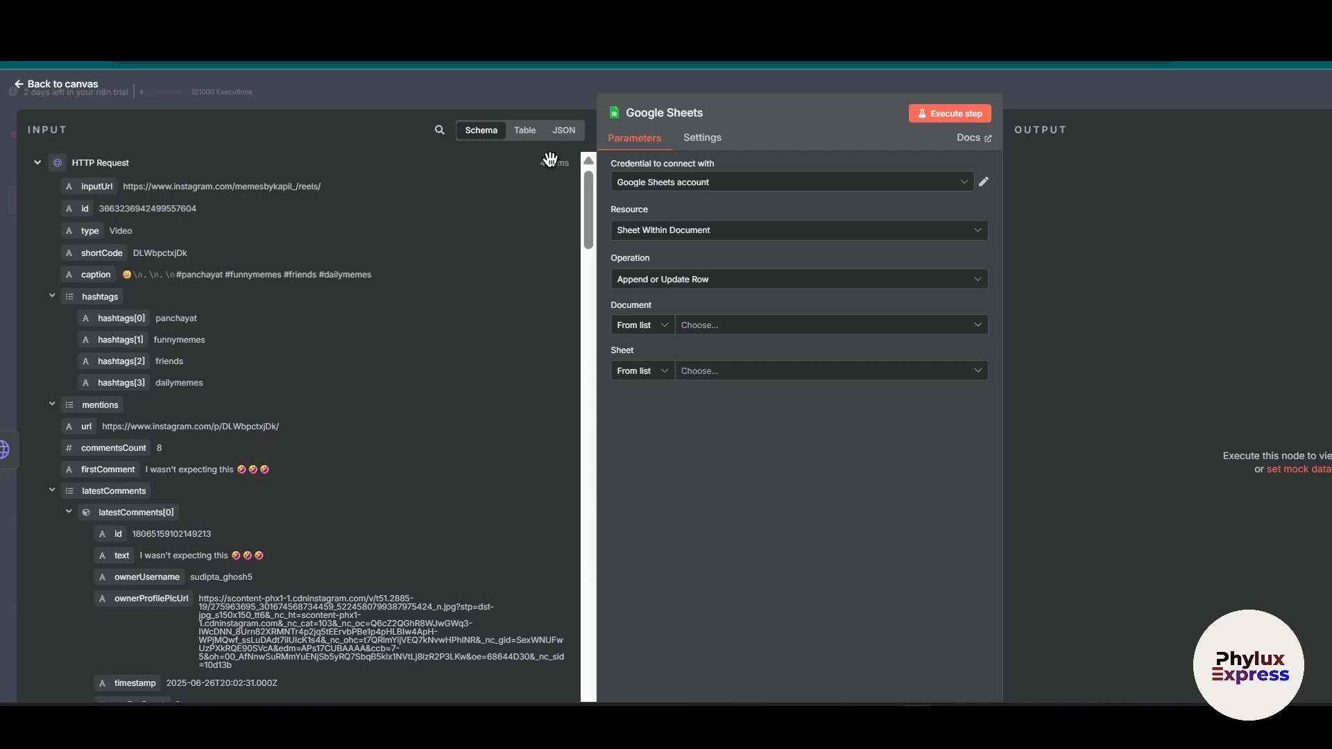
{"action": "left_click", "coordinate": [525, 130]}
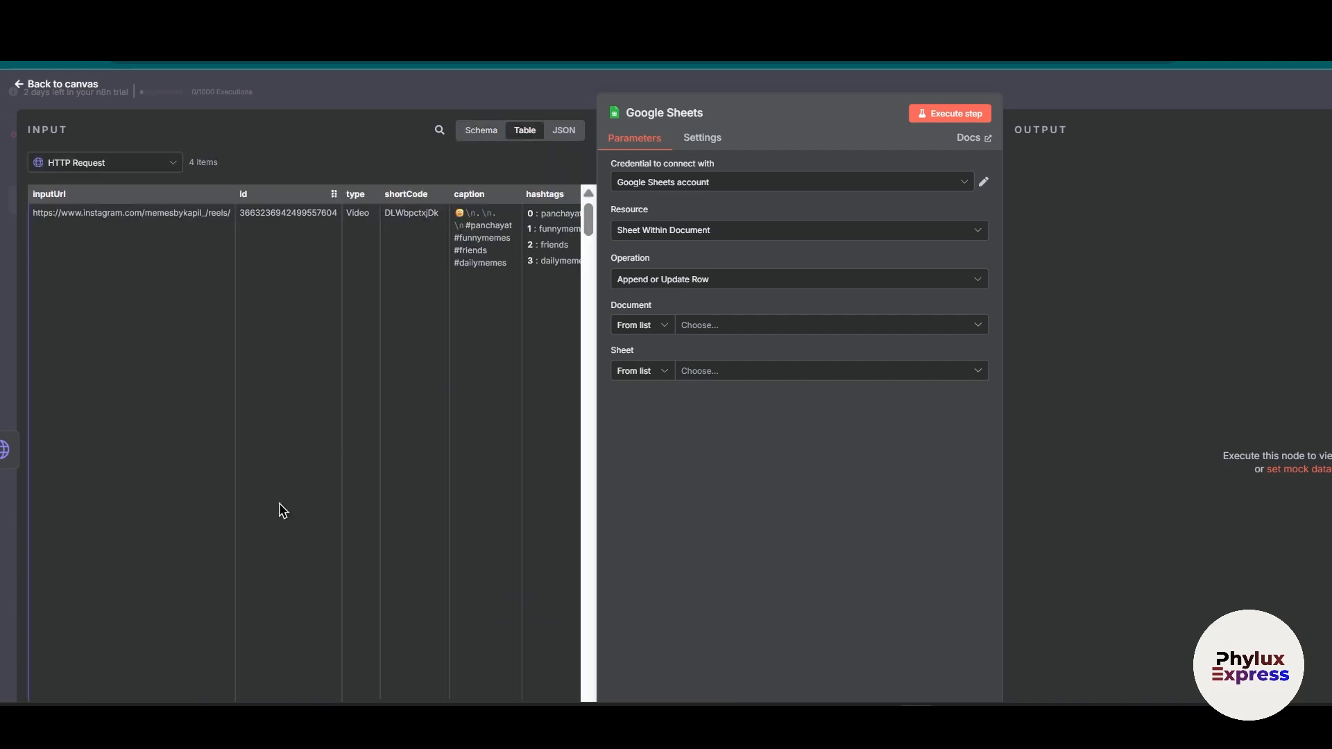
{"action": "scroll", "coordinate": [281, 486], "scroll_direction": "right", "scroll_amount": 6}
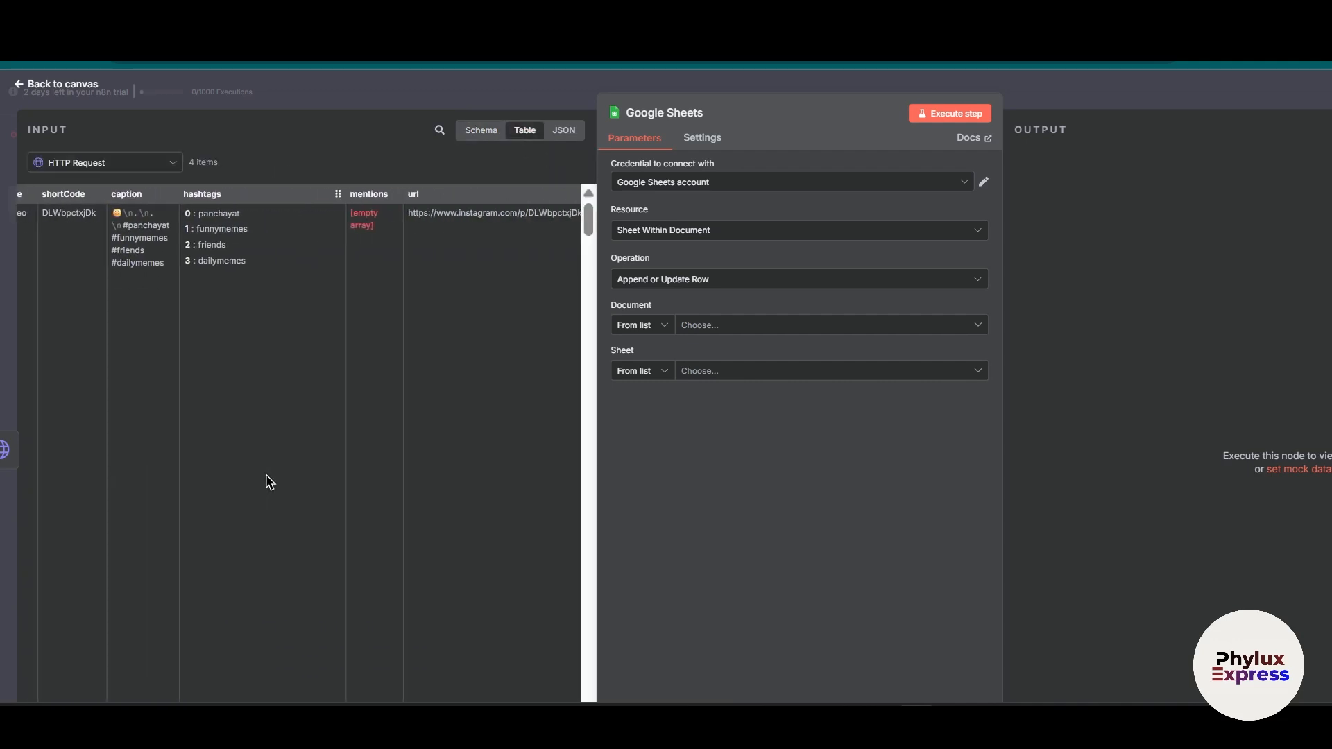
{"action": "scroll", "coordinate": [365, 337], "scroll_direction": "right", "scroll_amount": 8}
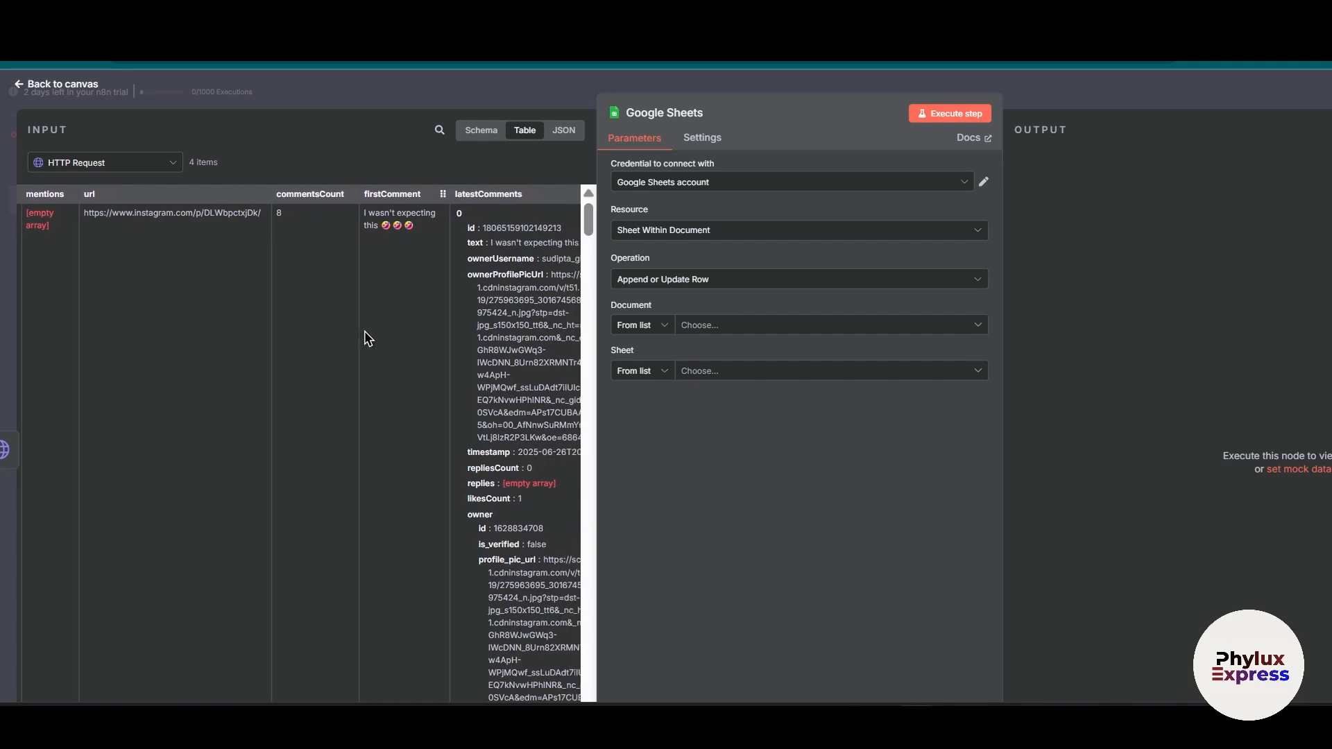
{"action": "scroll", "coordinate": [366, 337], "scroll_direction": "right", "scroll_amount": 8}
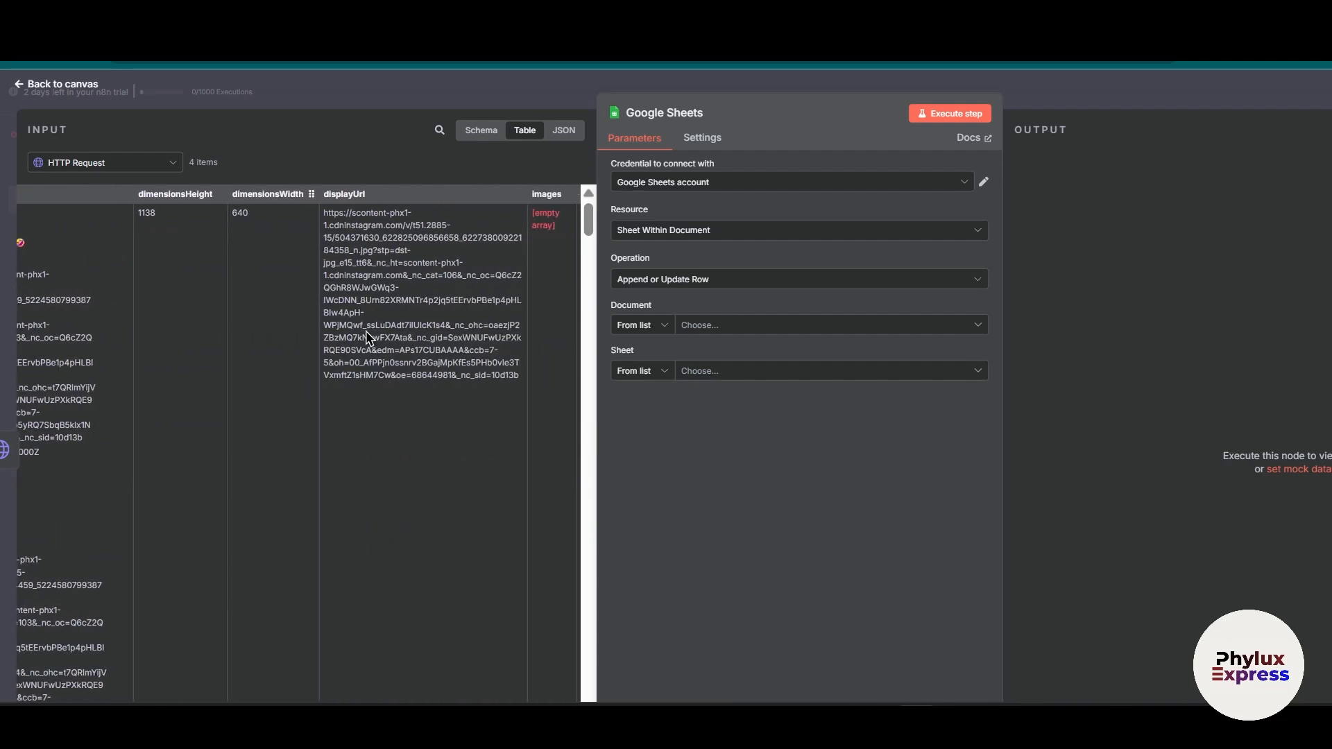
{"action": "scroll", "coordinate": [365, 337], "scroll_direction": "right", "scroll_amount": 2}
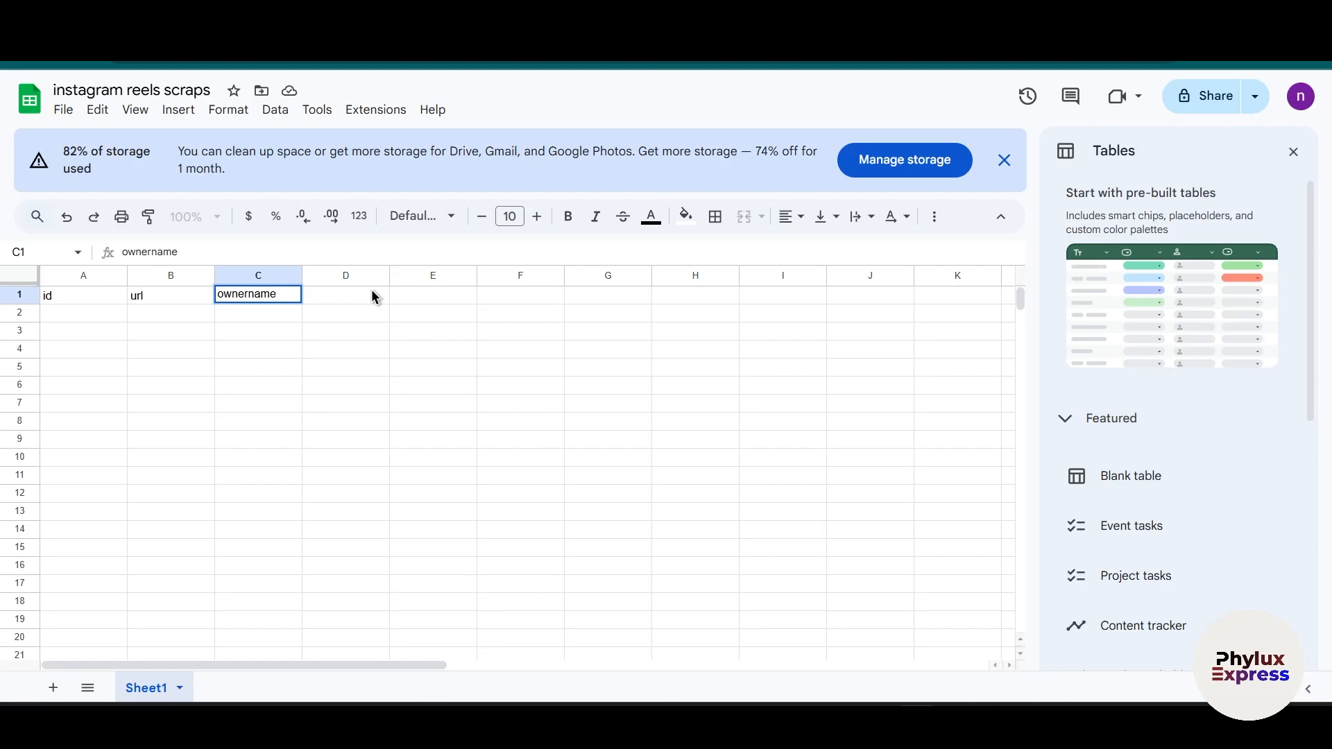
- Enter the headers "video url" in D1 and "video duration" in E1 of the spreadsheet, consulting the HTTP Request table for field names
{"action": "left_click", "coordinate": [372, 293]}
{"action": "type", "text": "video"}
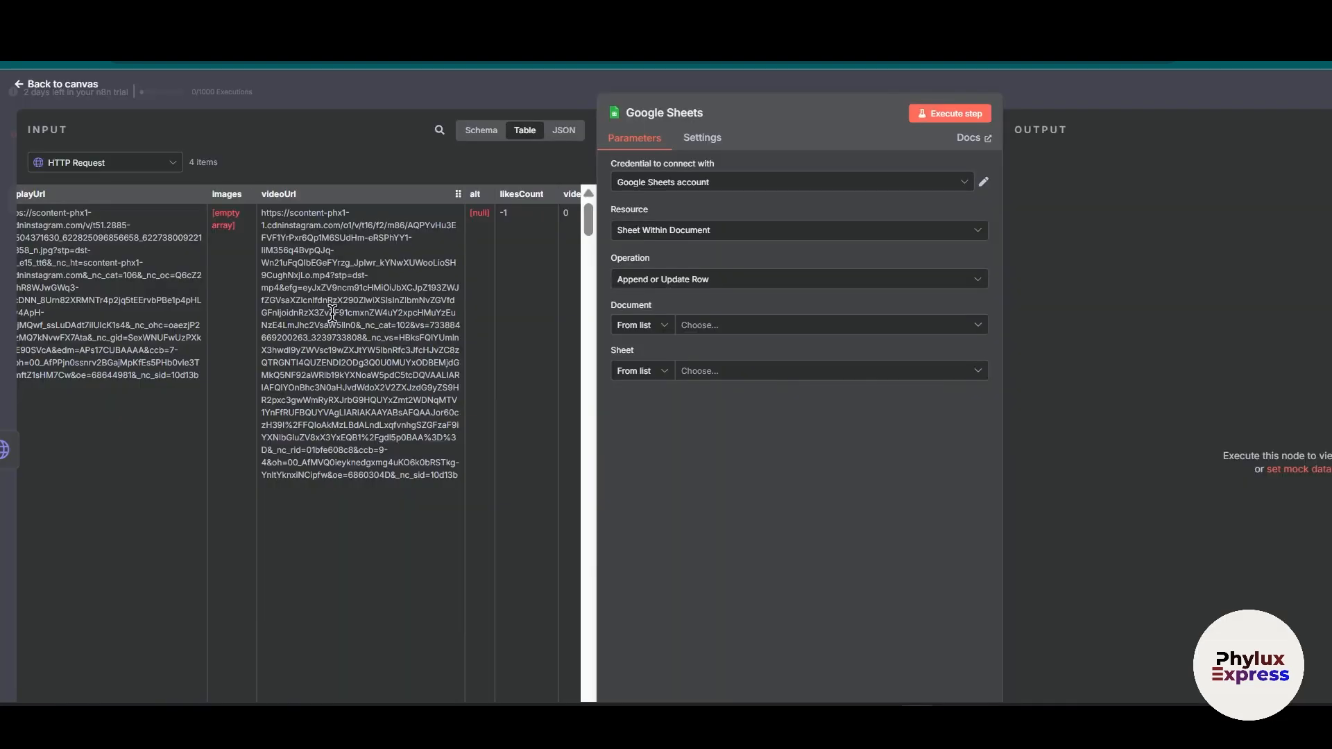
{"action": "scroll", "coordinate": [357, 360], "scroll_direction": "right", "scroll_amount": 15}
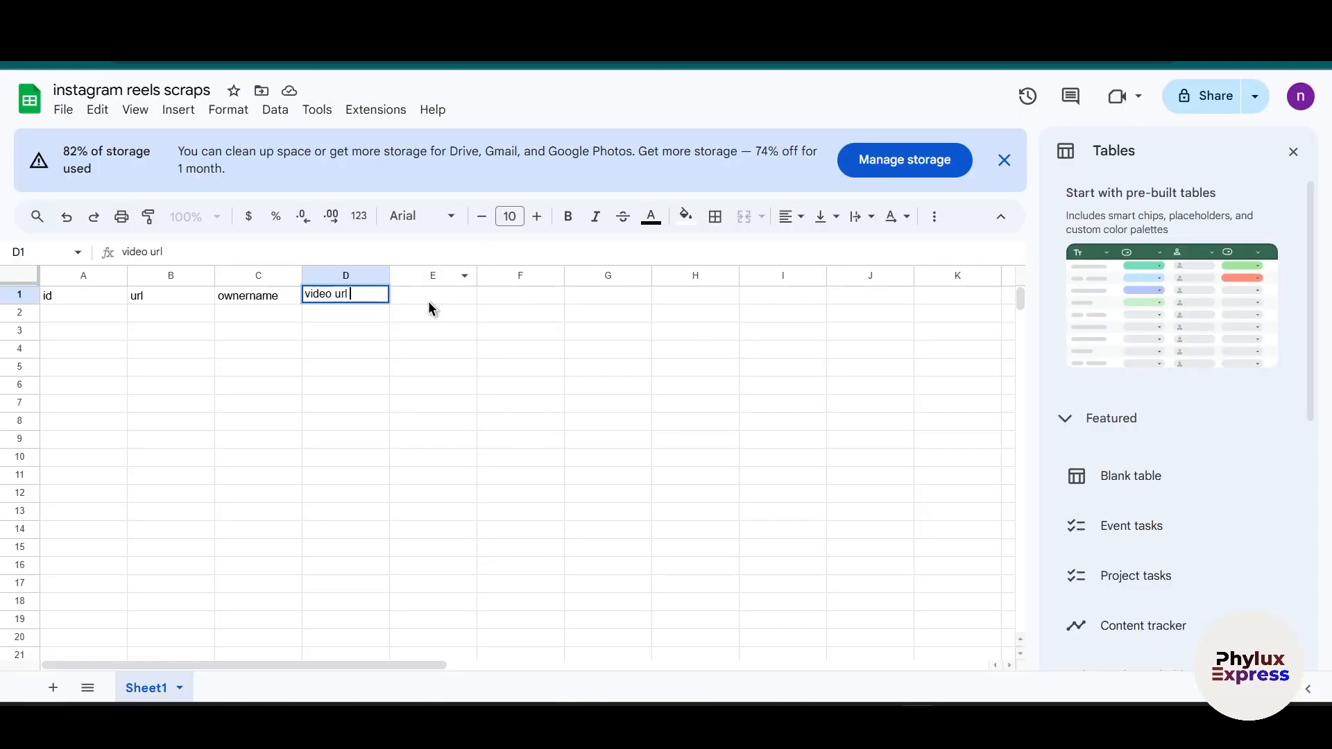
{"action": "left_click", "coordinate": [451, 295]}
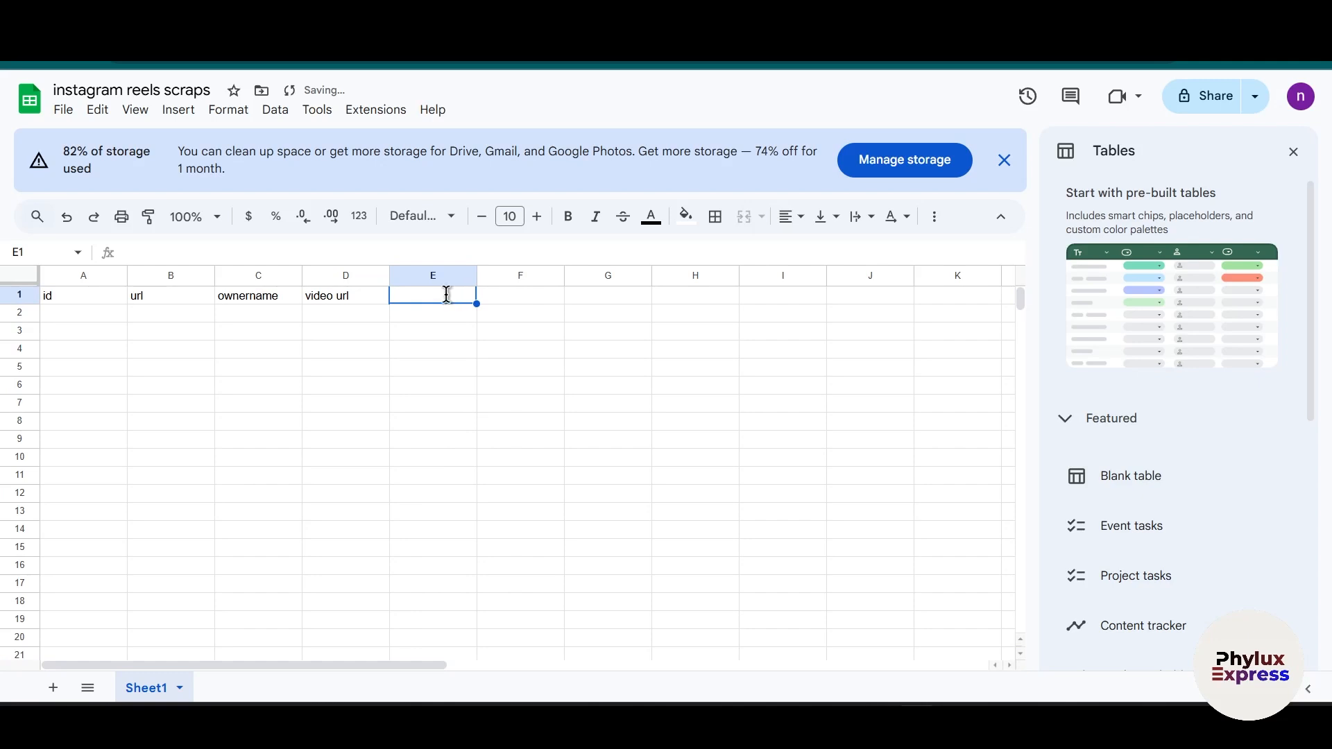
{"action": "type", "text": "video duration"}
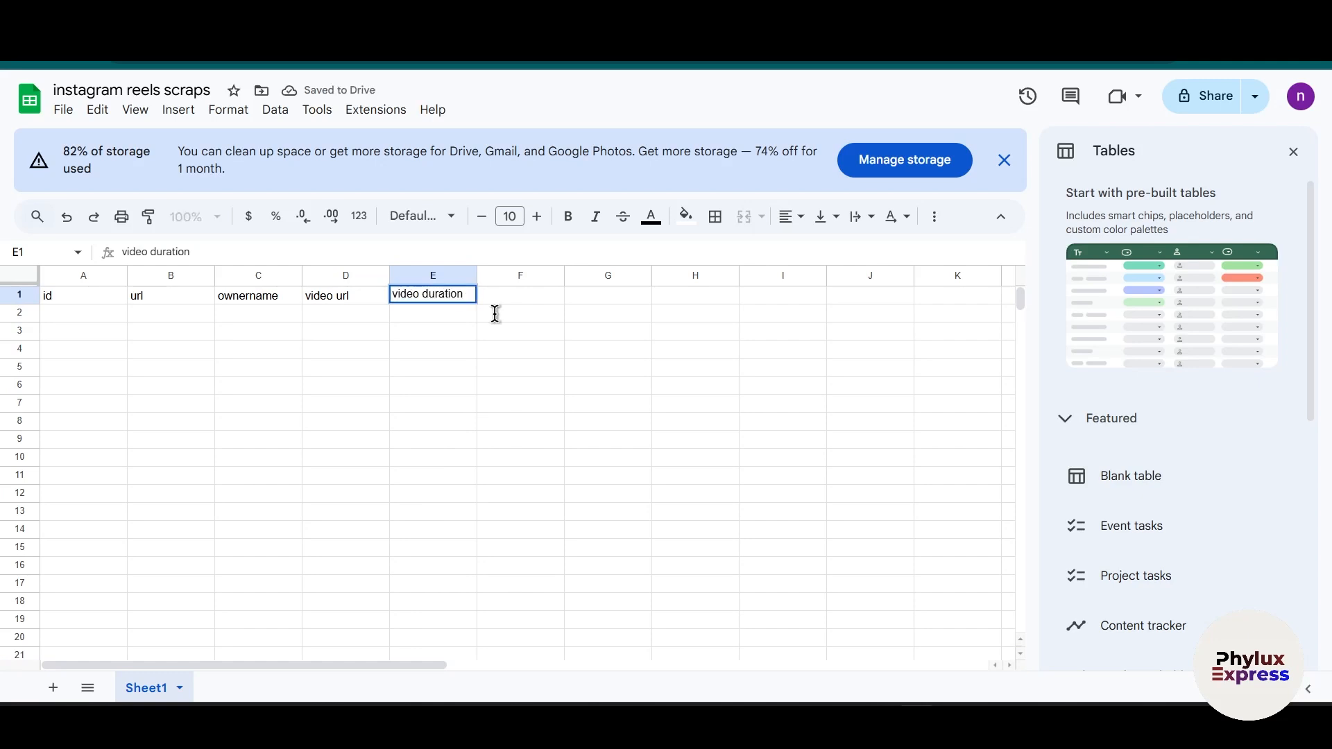
{"action": "left_click", "coordinate": [661, 425]}
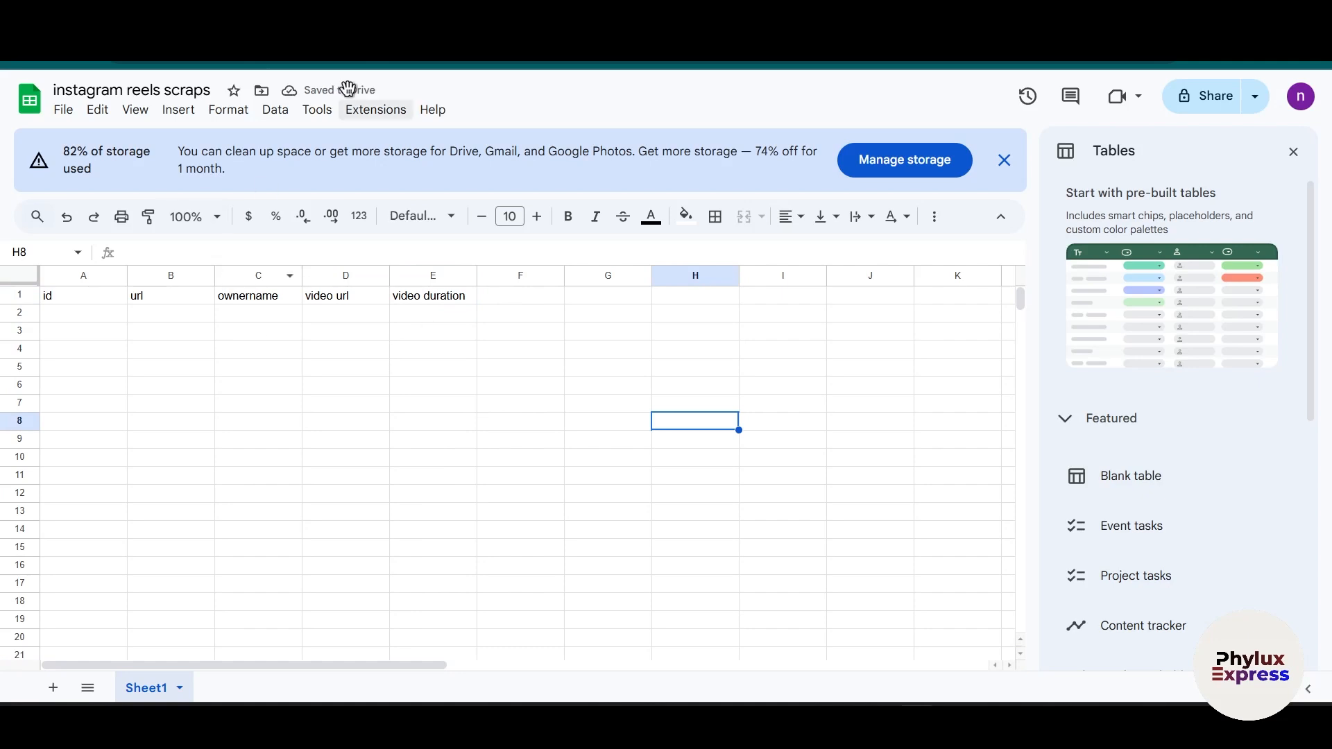
- Switch back to n8n and select Sheet Within Document as the Google Sheets node's resource and Append or Update Row as its operation
{"action": "left_click", "coordinate": [295, 28]}
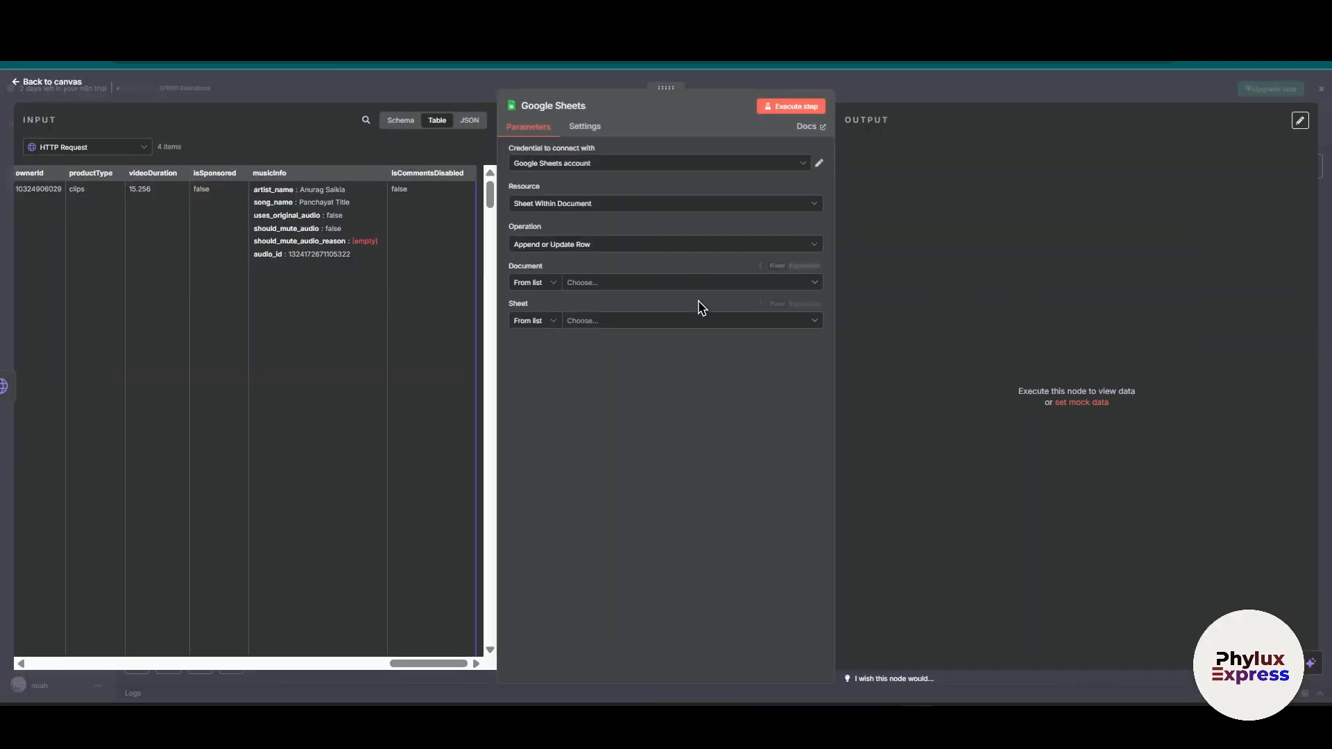
{"action": "left_click", "coordinate": [666, 201]}
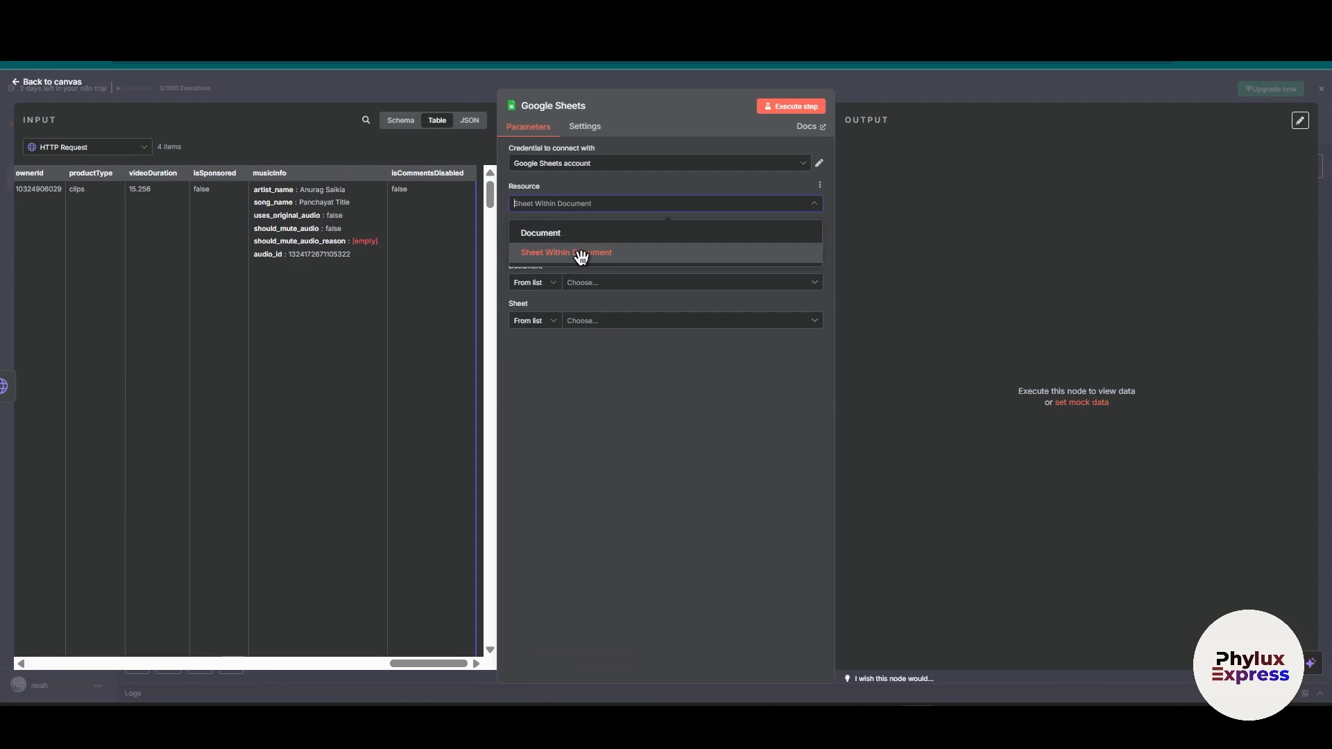
{"action": "left_click", "coordinate": [602, 254]}
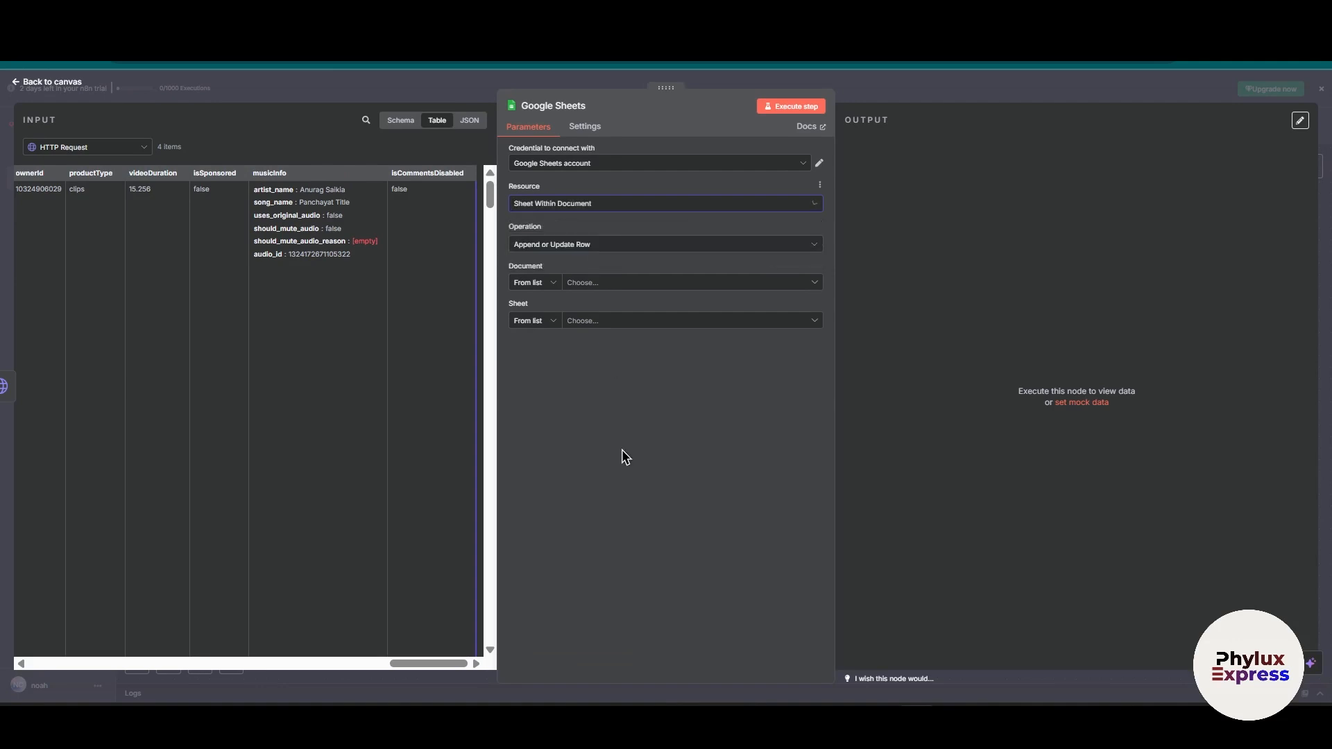
{"action": "left_click", "coordinate": [635, 247]}
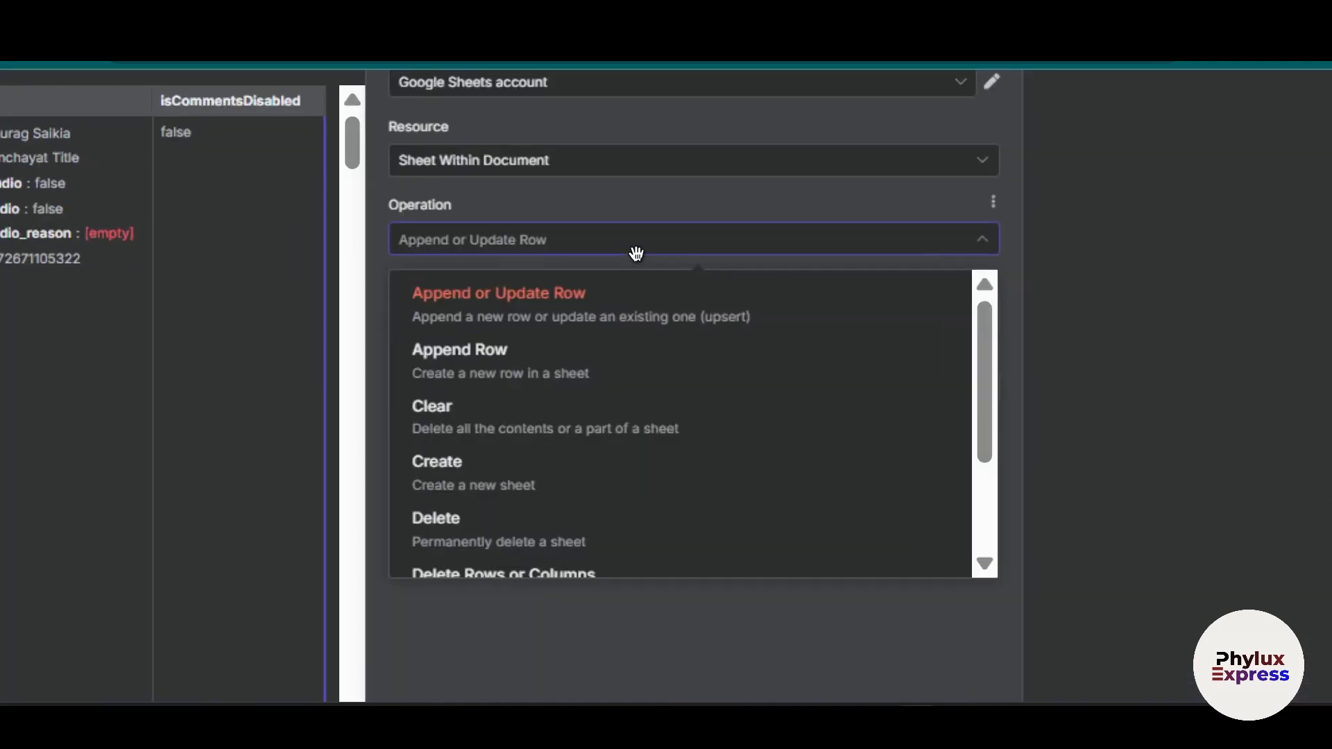
{"action": "left_click", "coordinate": [553, 326]}
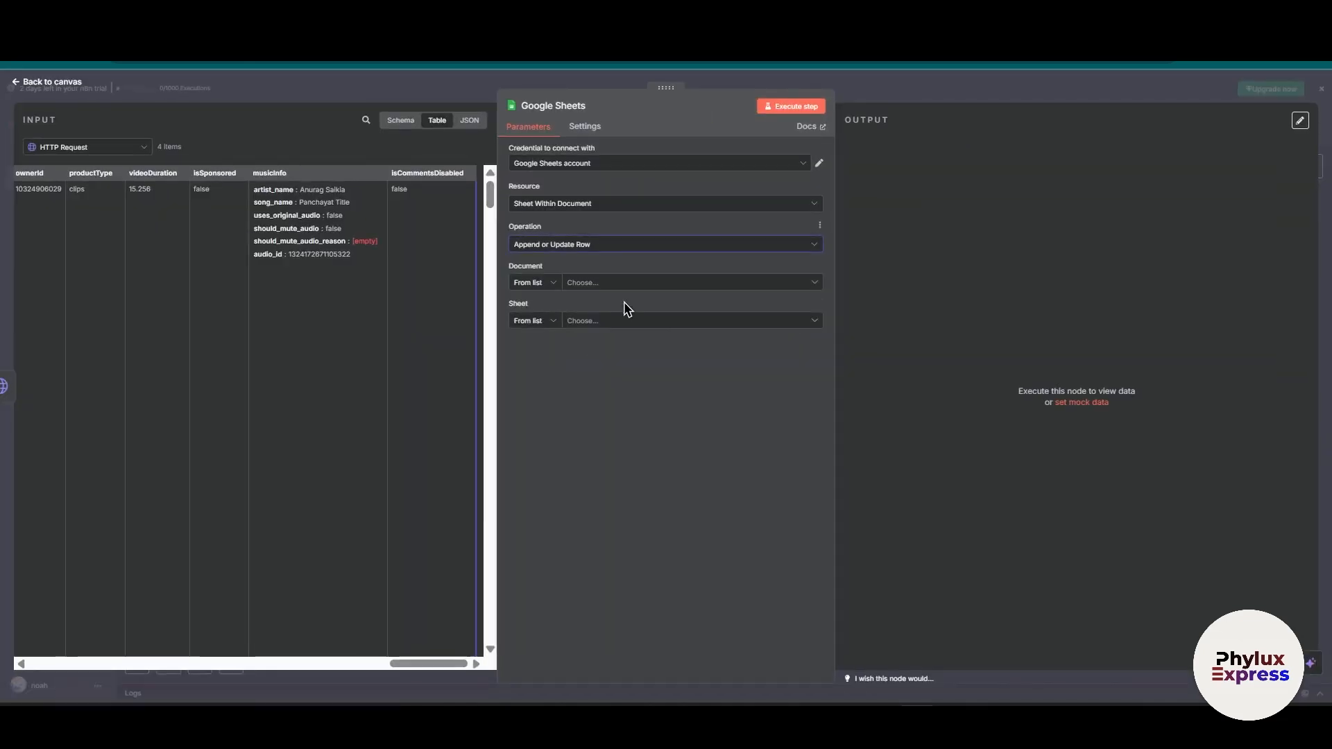
- Select the "instagram reels scraps" spreadsheet as the Google Sheets node's document
{"action": "left_click", "coordinate": [756, 285]}
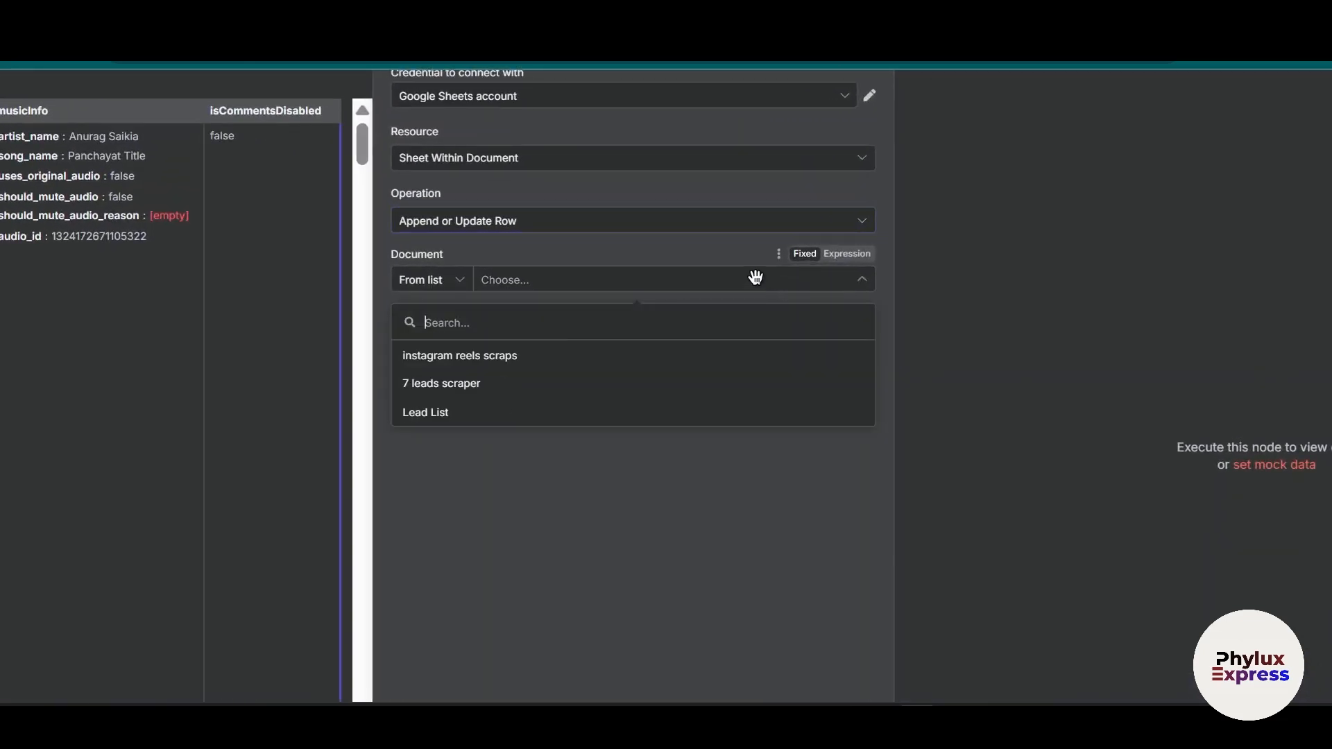
{"action": "left_click", "coordinate": [492, 363]}
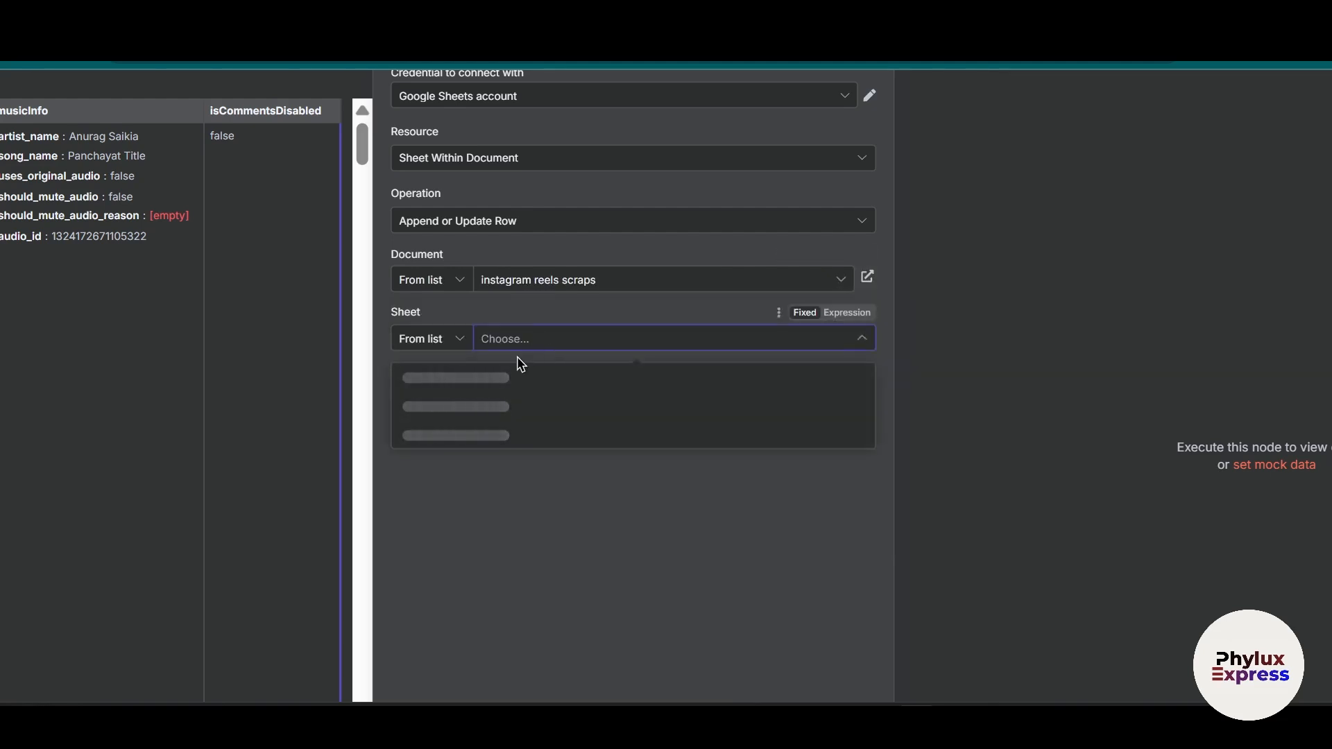
- Select Sheet1 as the Google Sheets node's target sheet and show the HTTP Request input data as a schema
{"action": "left_click", "coordinate": [483, 388]}
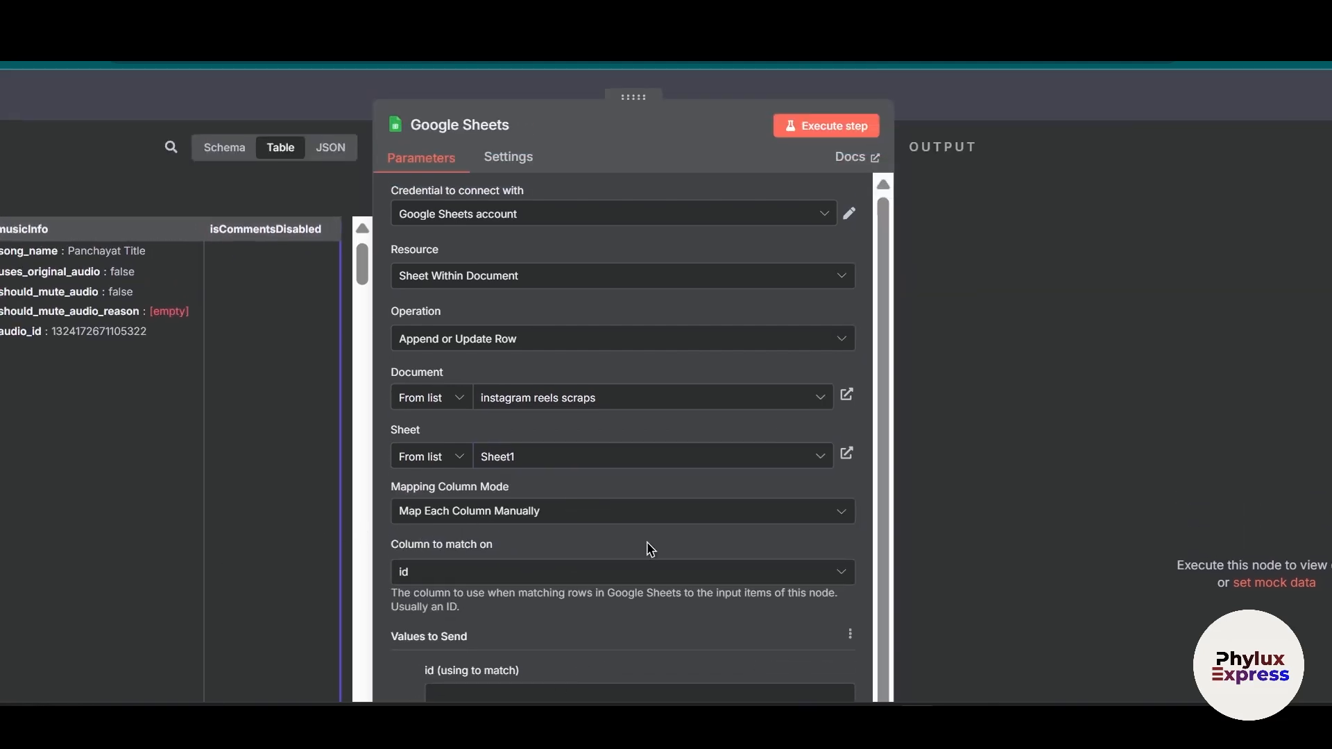
{"action": "scroll", "coordinate": [648, 547], "scroll_direction": "down", "scroll_amount": 3}
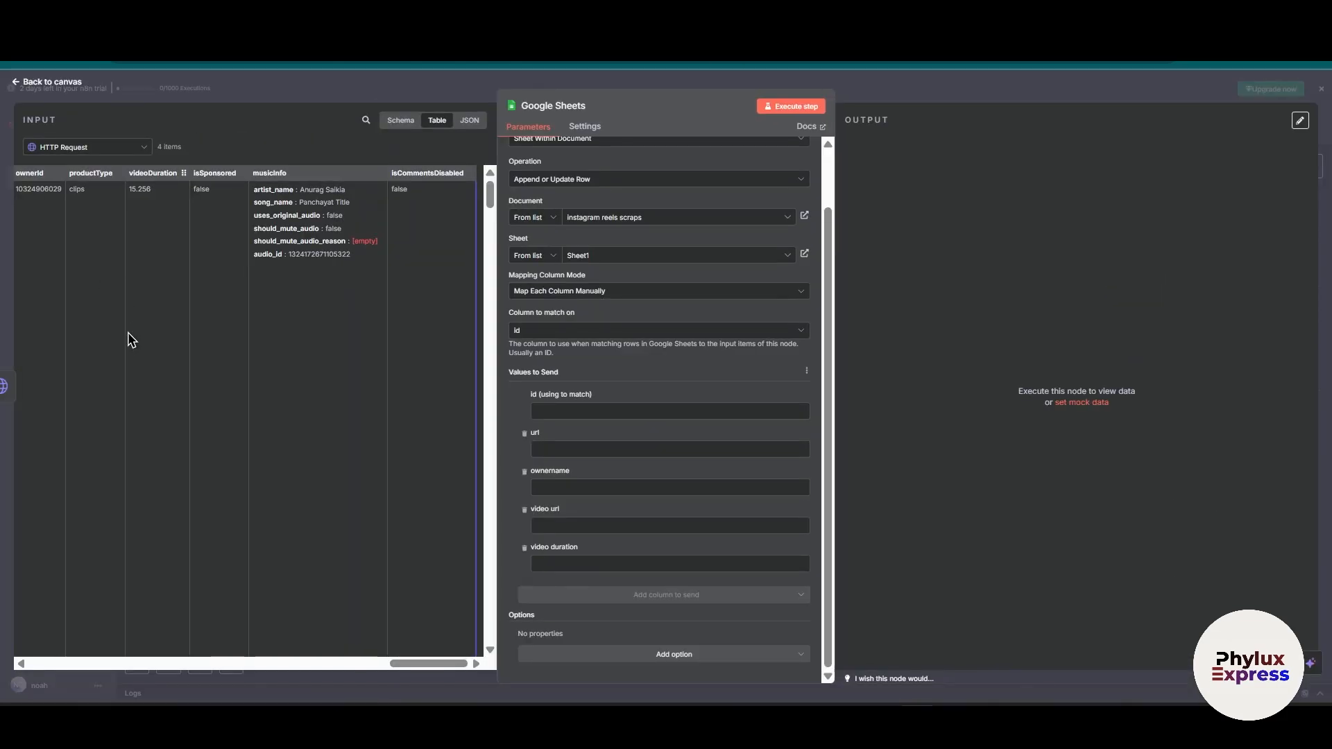
{"action": "left_click", "coordinate": [397, 121]}
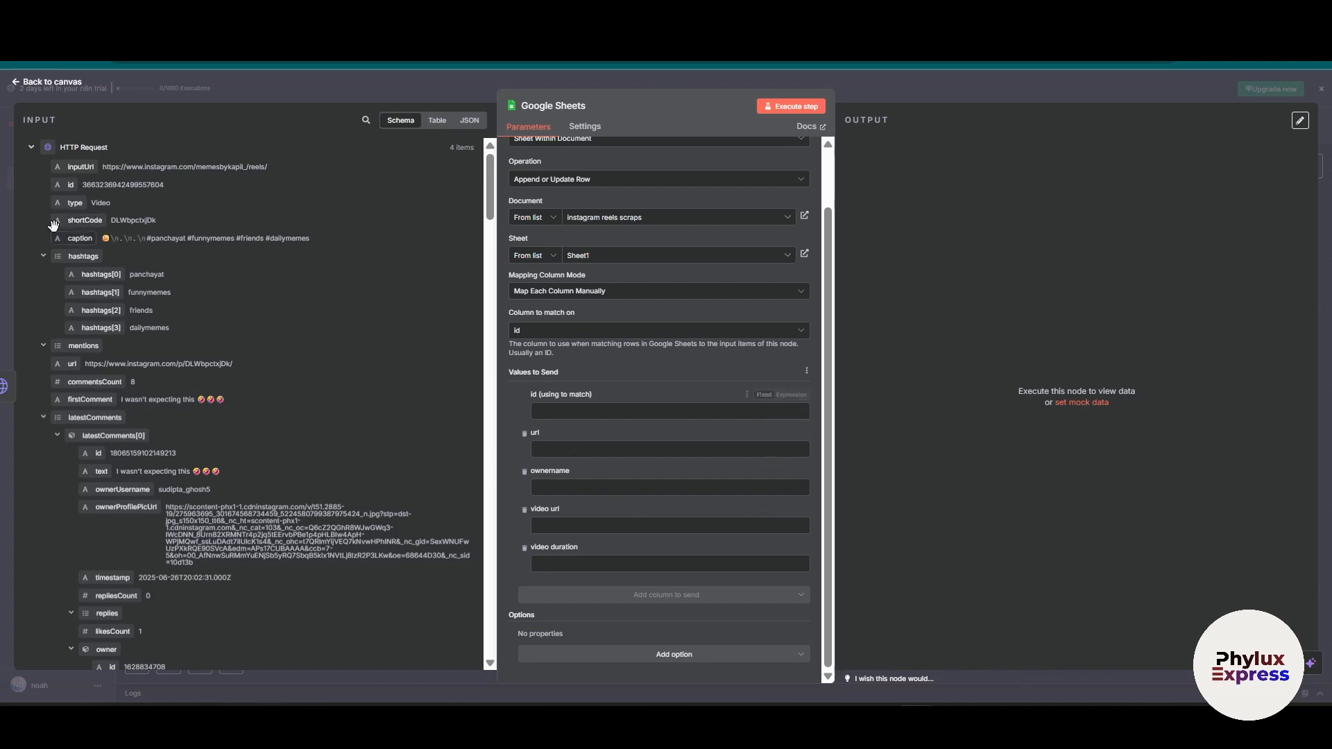
- Map id to {{ $json.id }}, url to {{ $json.url }} and ownername to {{ $json.latestComments[0].ownerUsername }} in the values to send
{"action": "left_click_drag", "start_coordinate": [83, 184], "coordinate": [603, 411]}
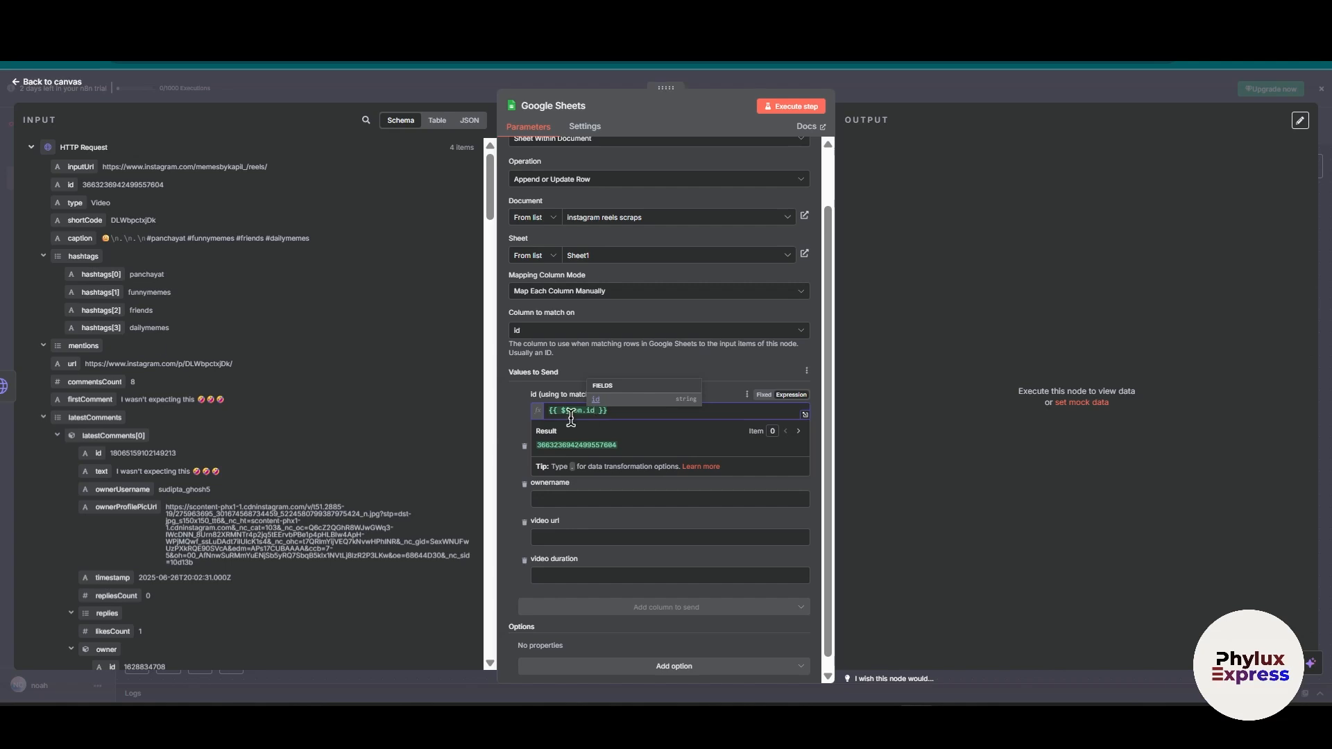
{"action": "left_click", "coordinate": [509, 416]}
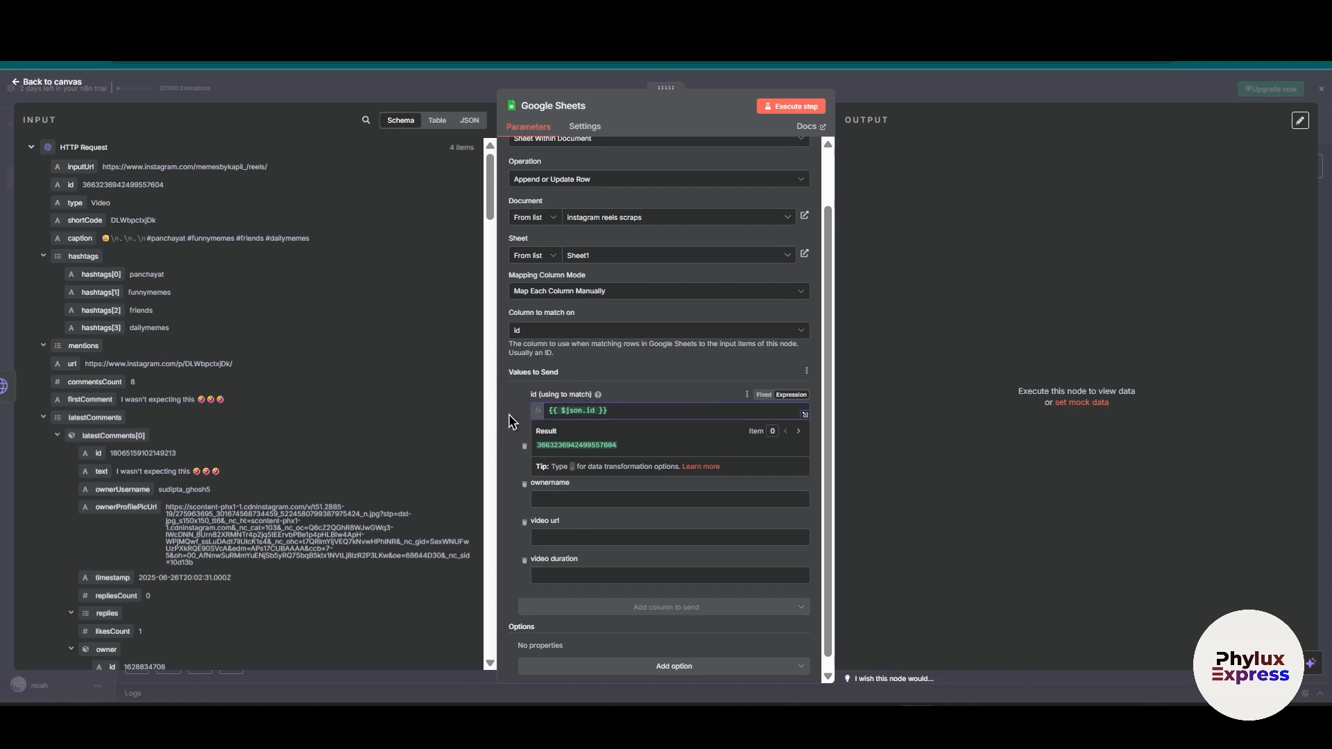
{"action": "left_click", "coordinate": [509, 416]}
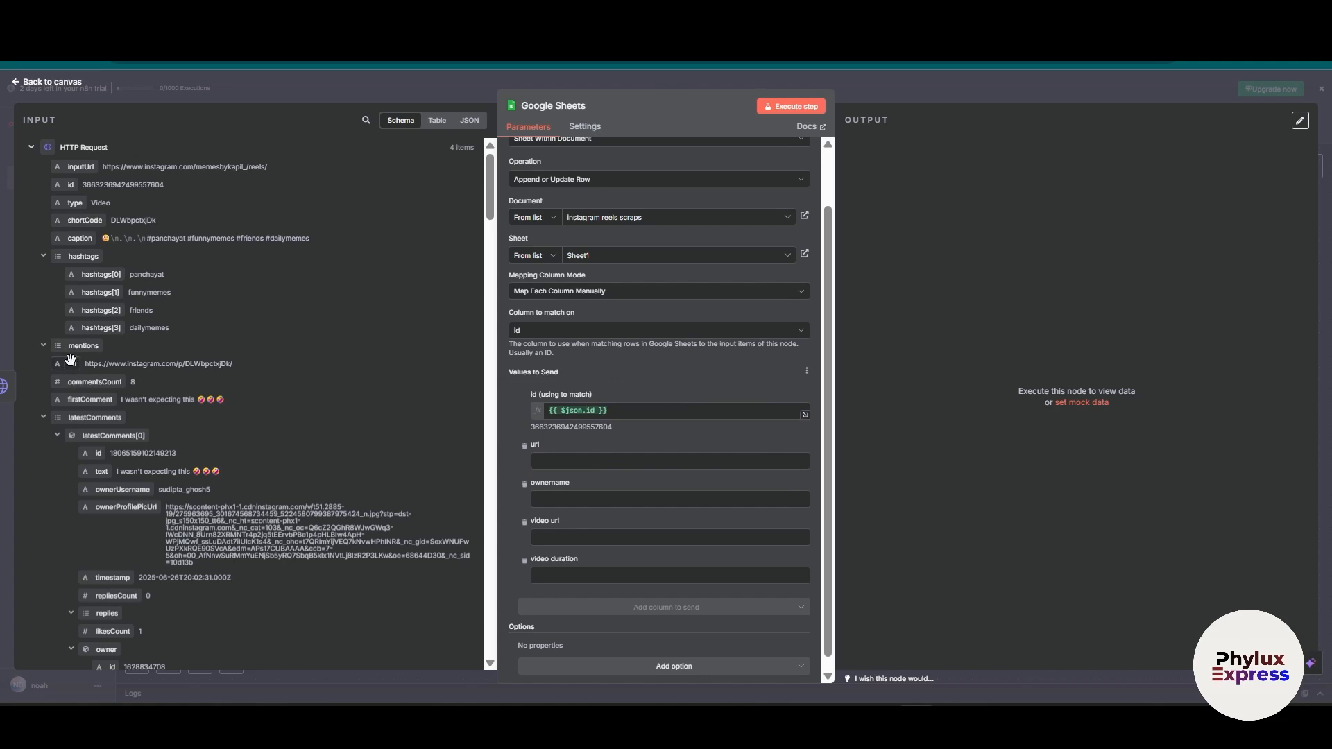
{"action": "left_click_drag", "start_coordinate": [355, 423], "coordinate": [594, 464]}
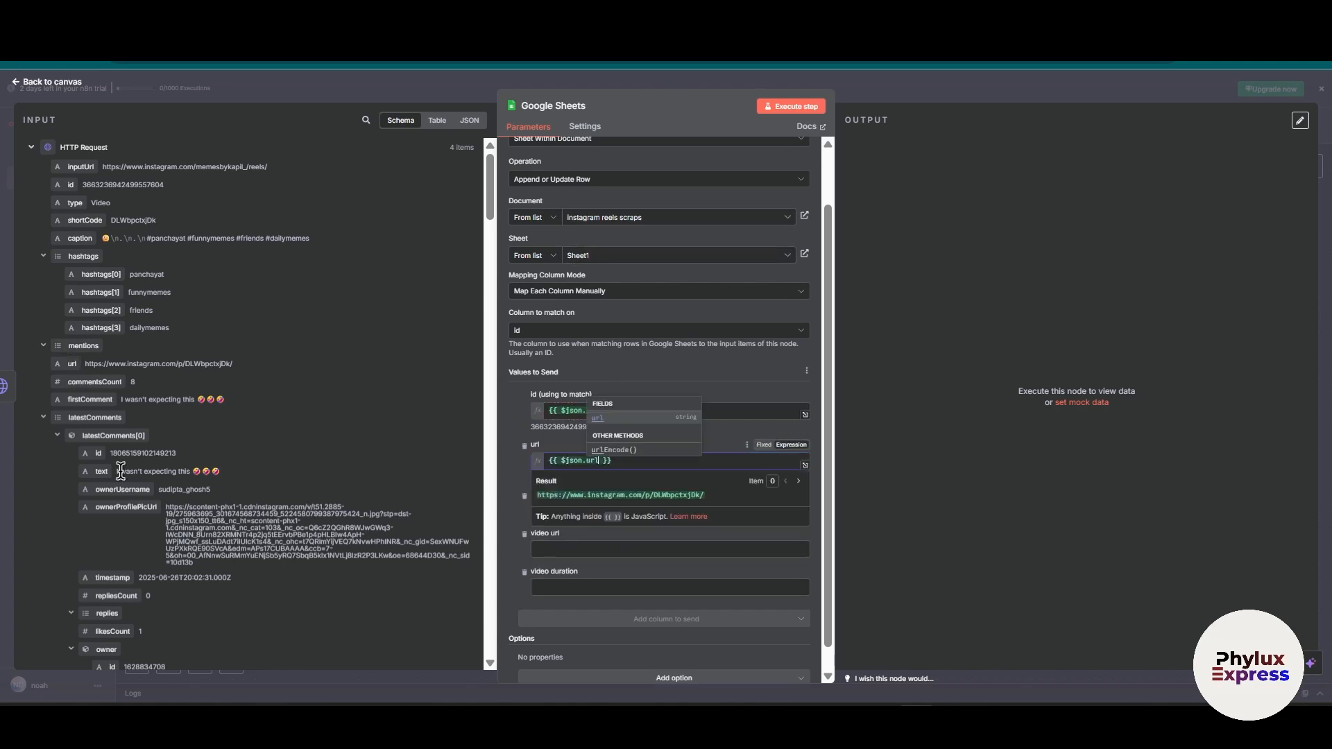
{"action": "left_click", "coordinate": [514, 472]}
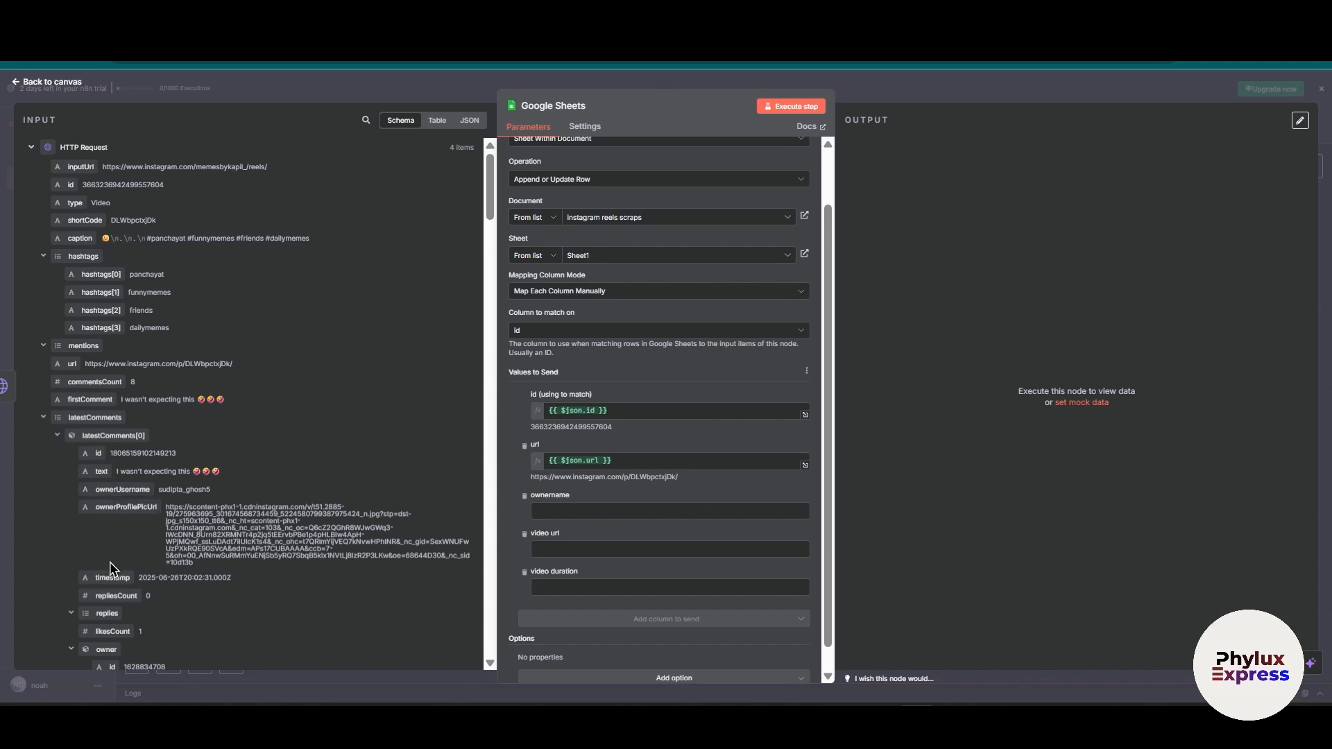
{"action": "left_click_drag", "start_coordinate": [122, 489], "coordinate": [660, 514]}
{"action": "left_click", "coordinate": [490, 567]}
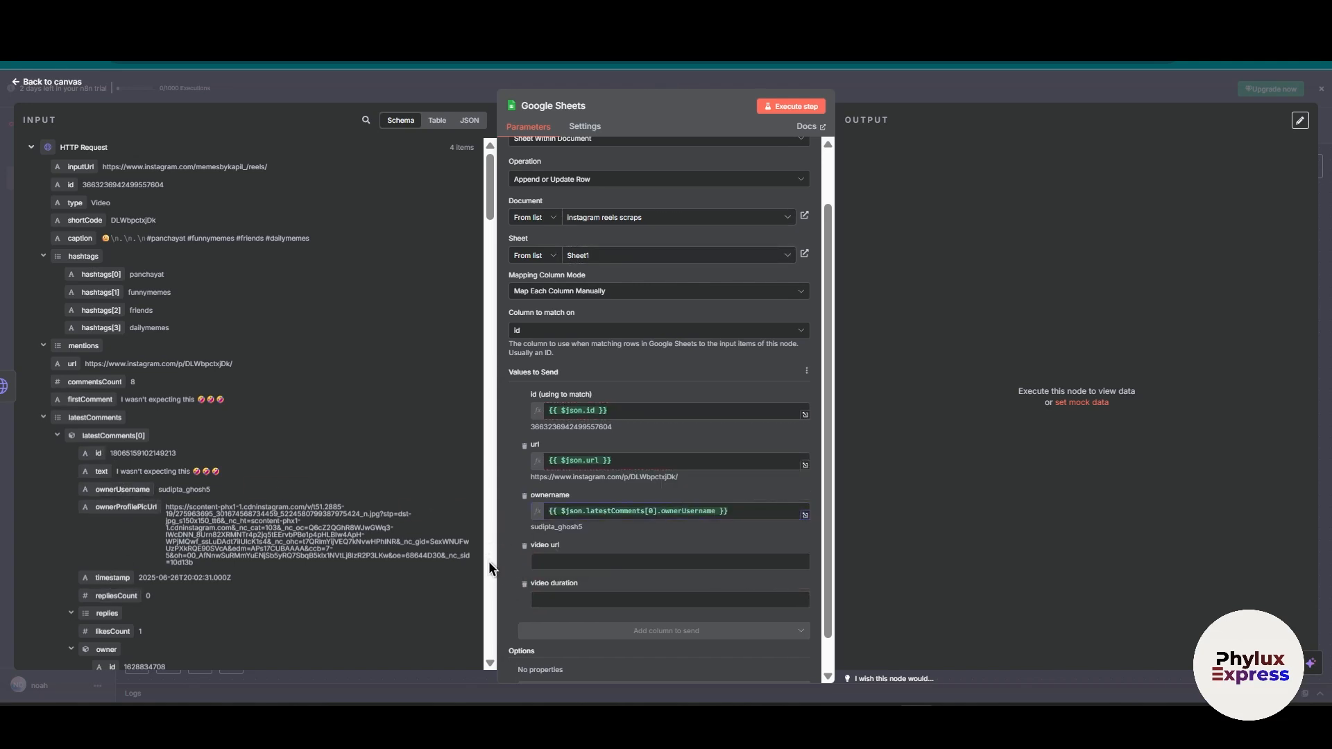
- Map the video url column to the ownerProfilePicUrl field of latestComments[0] from the HTTP Request schema
{"action": "scroll", "coordinate": [105, 464], "scroll_direction": "down", "scroll_amount": 4}
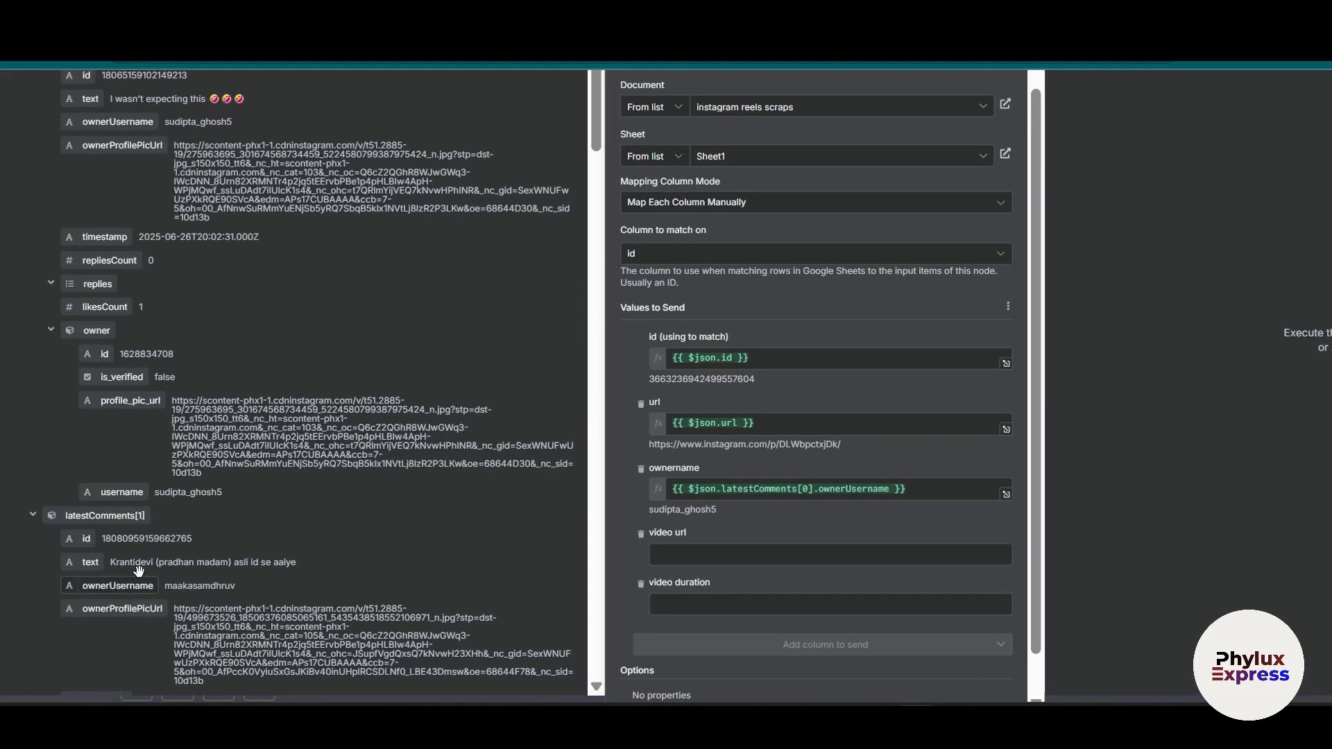
{"action": "scroll", "coordinate": [154, 469], "scroll_direction": "up", "scroll_amount": 4}
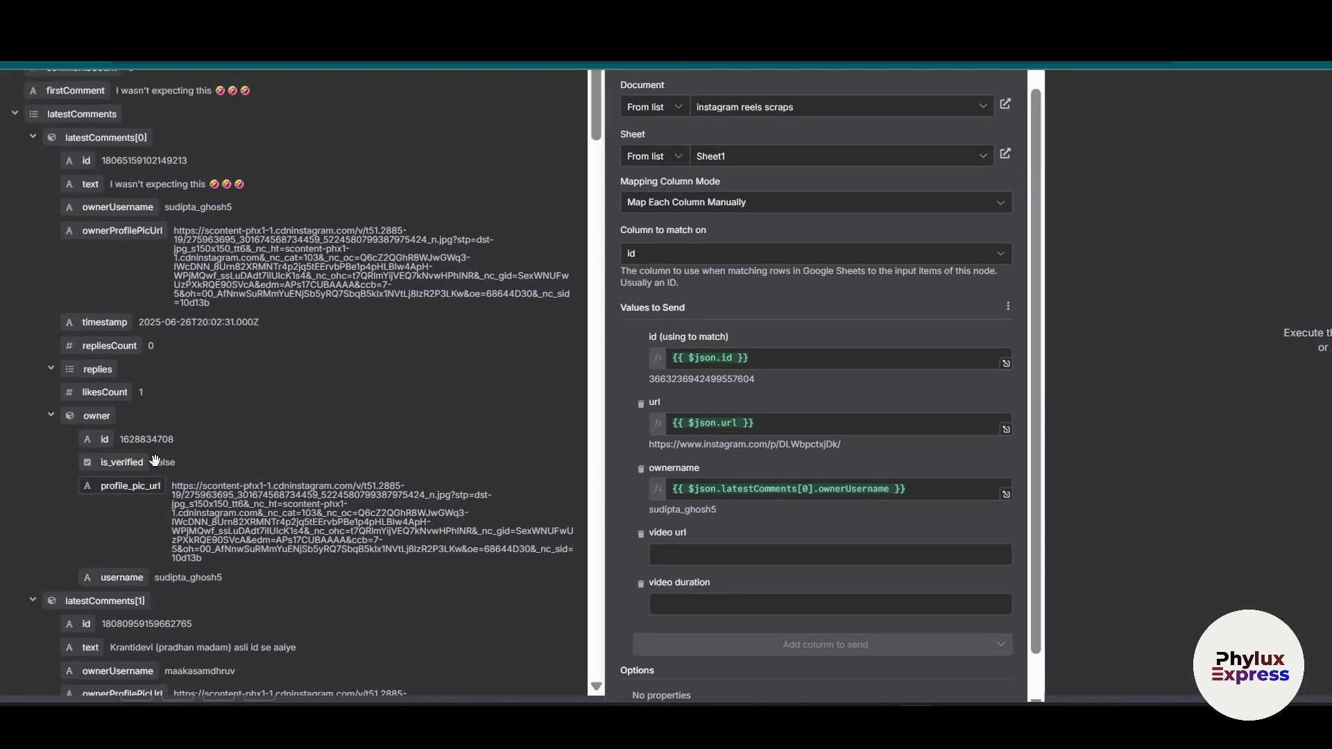
{"action": "scroll", "coordinate": [104, 414], "scroll_direction": "up", "scroll_amount": 1}
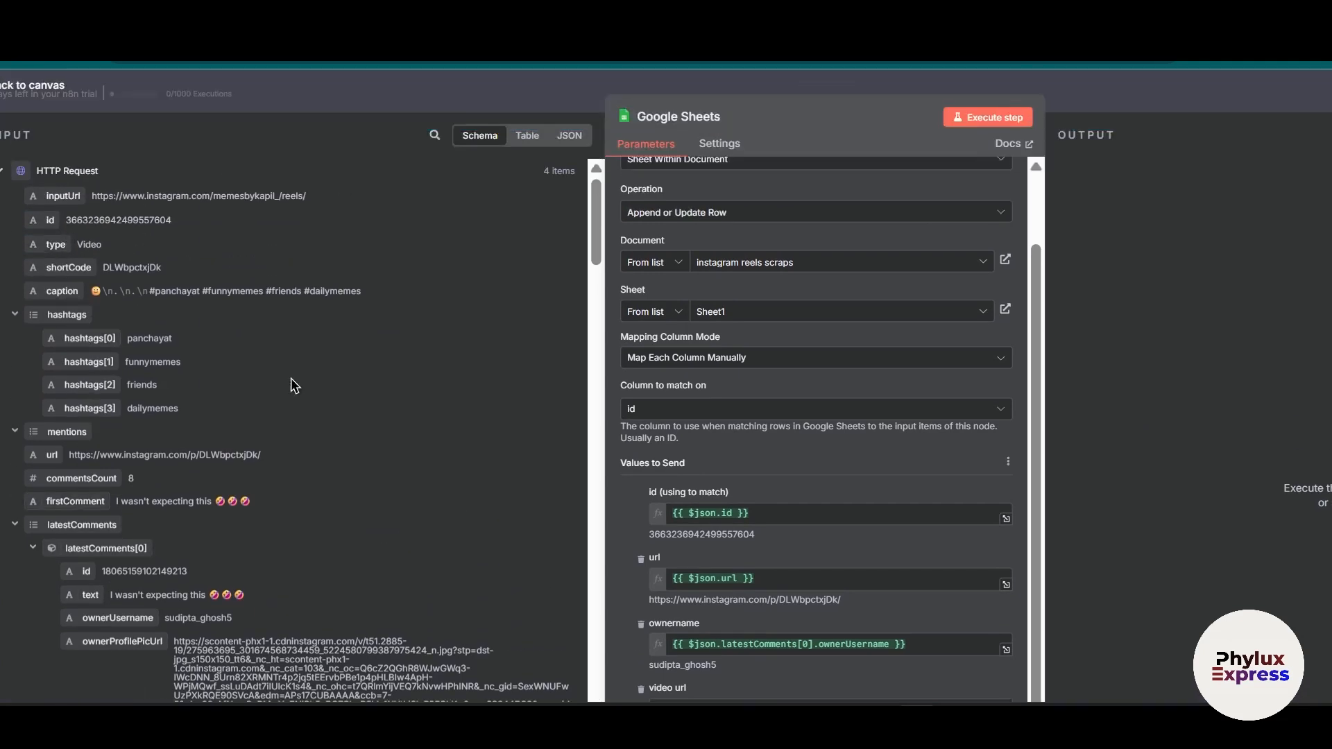
{"action": "scroll", "coordinate": [793, 548], "scroll_direction": "down", "scroll_amount": 1}
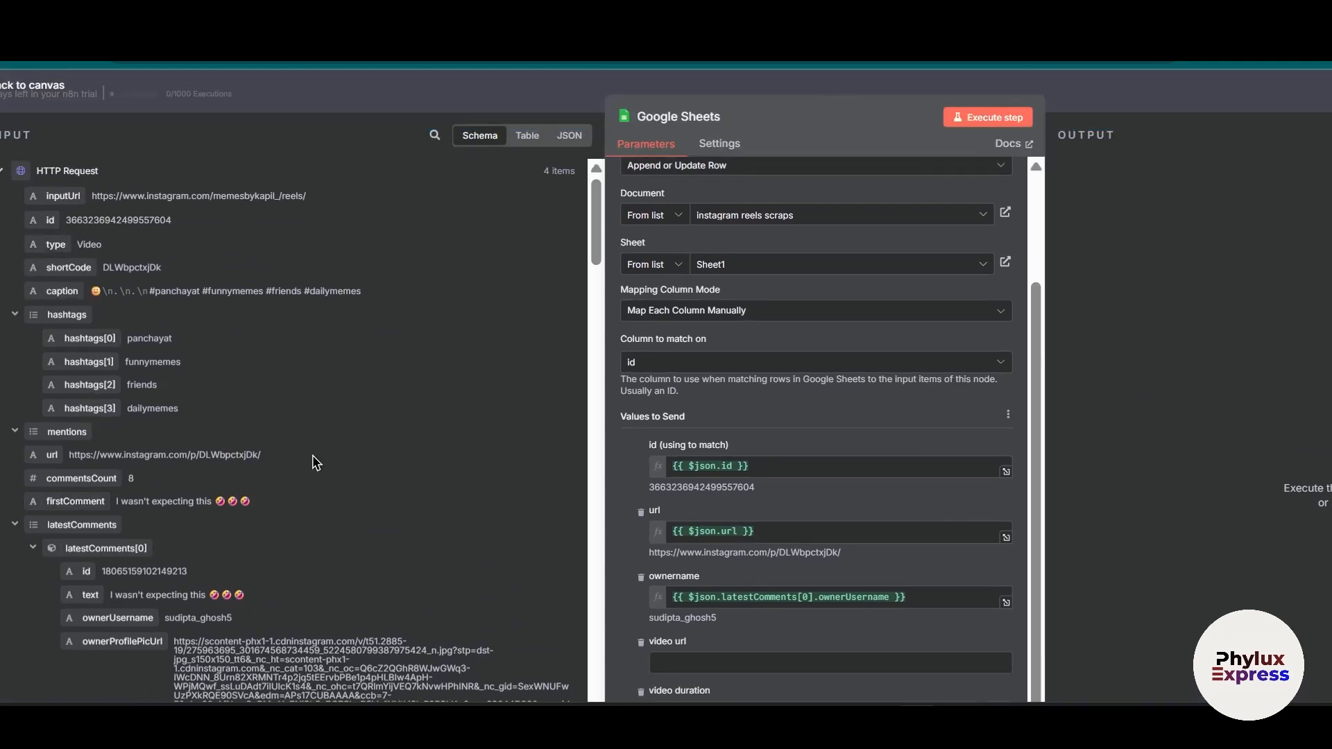
{"action": "scroll", "coordinate": [316, 463], "scroll_direction": "down", "scroll_amount": 3}
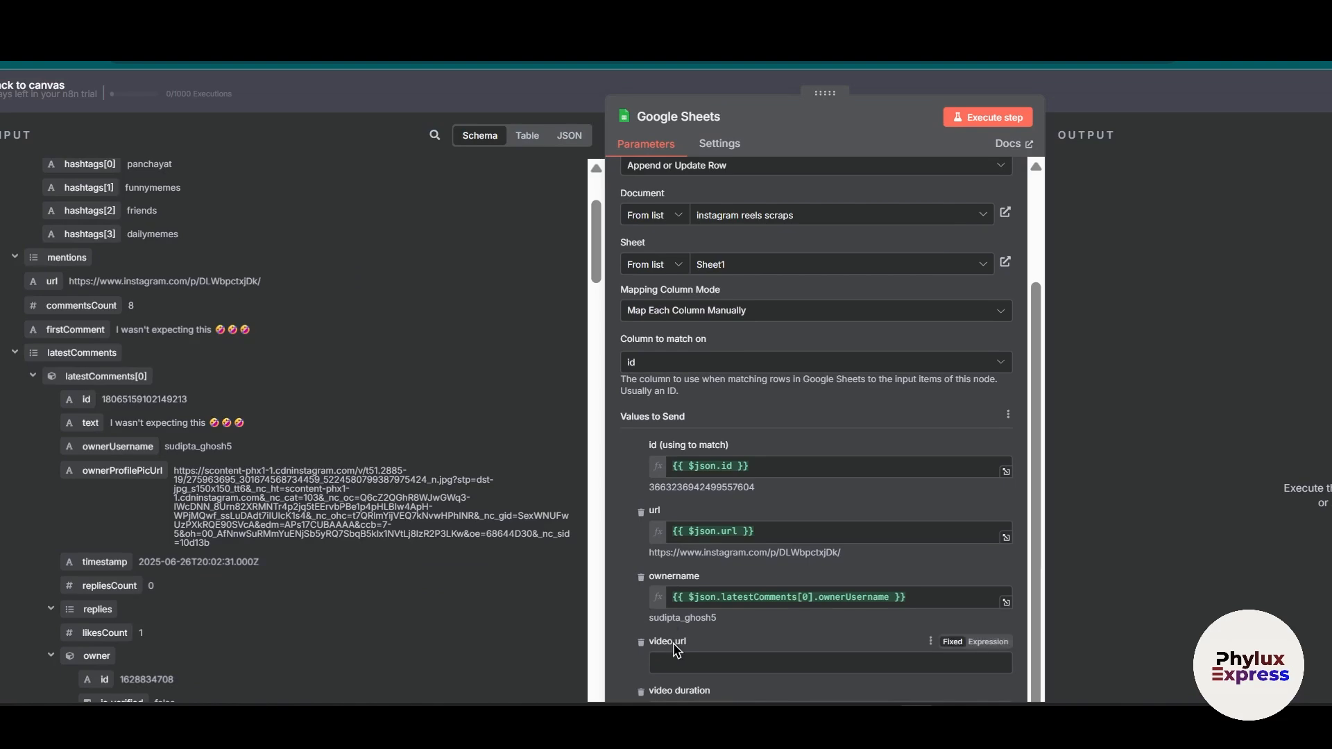
{"action": "left_click_drag", "start_coordinate": [174, 470], "coordinate": [254, 498]}
{"action": "left_click", "coordinate": [119, 533]}
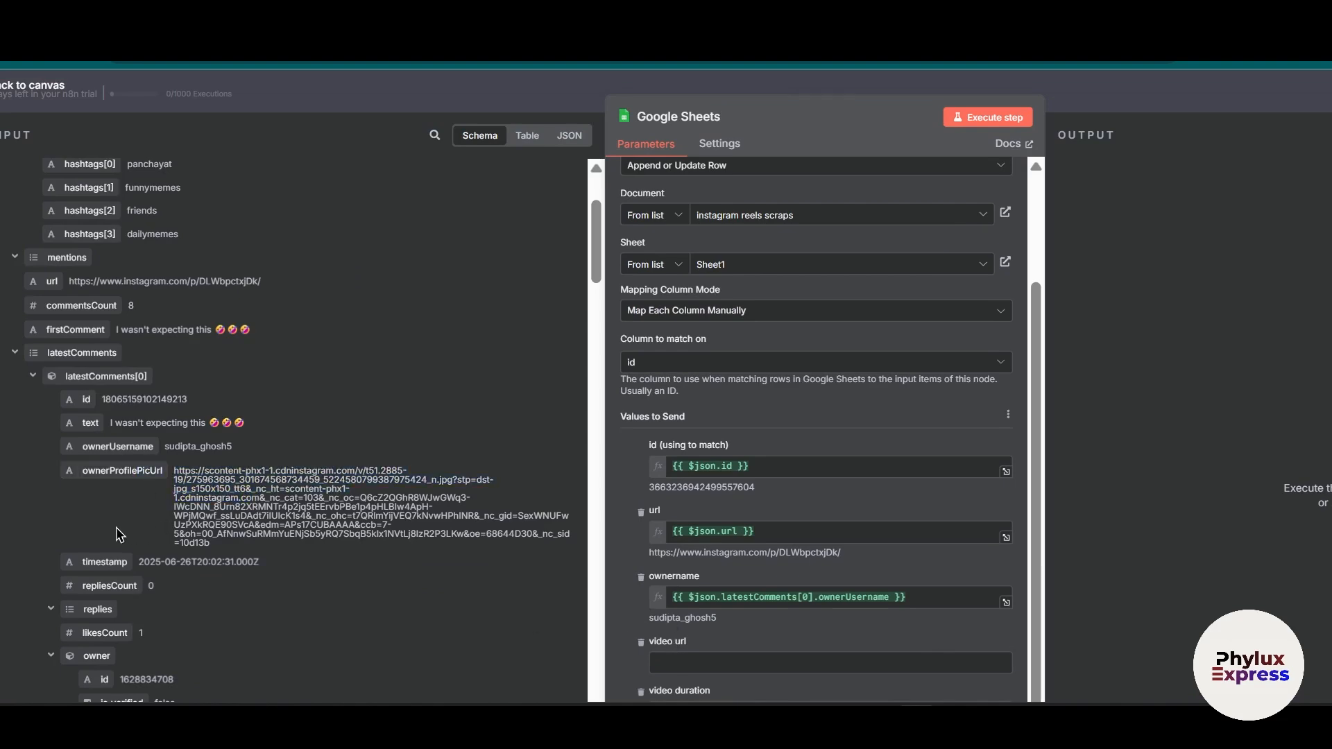
{"action": "left_click_drag", "start_coordinate": [120, 474], "coordinate": [674, 685]}
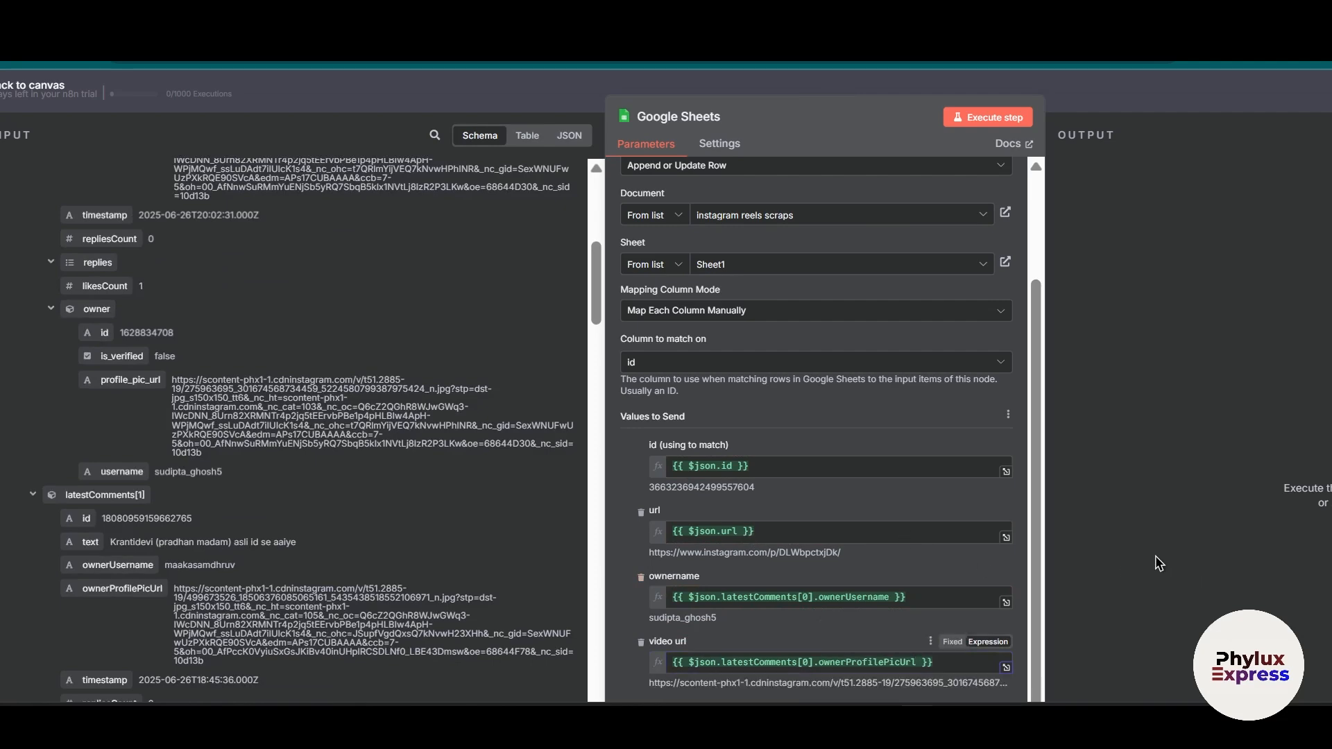
- Search the input fields for "video", map the video duration column to {{ $json.videoDuration }}, and clear the search
{"action": "scroll", "coordinate": [953, 572], "scroll_direction": "down", "scroll_amount": 1}
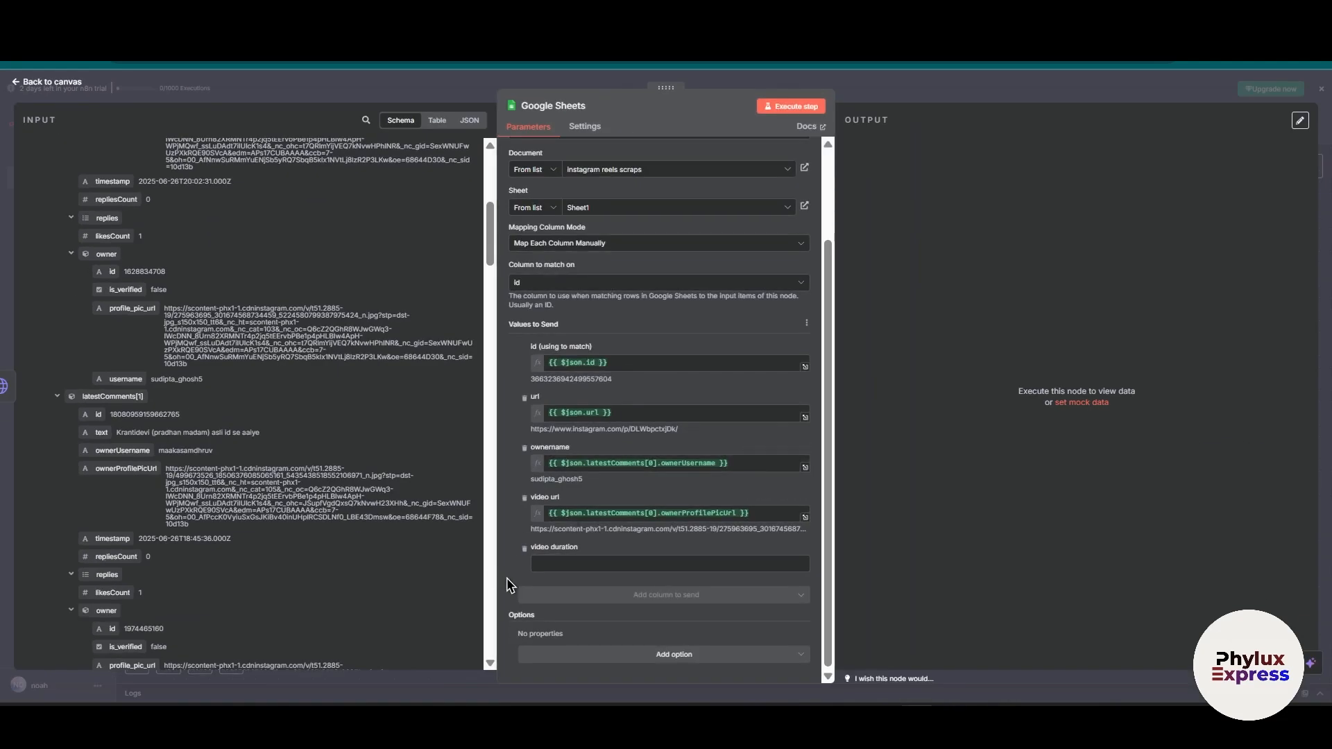
{"action": "scroll", "coordinate": [325, 642], "scroll_direction": "up", "scroll_amount": 5}
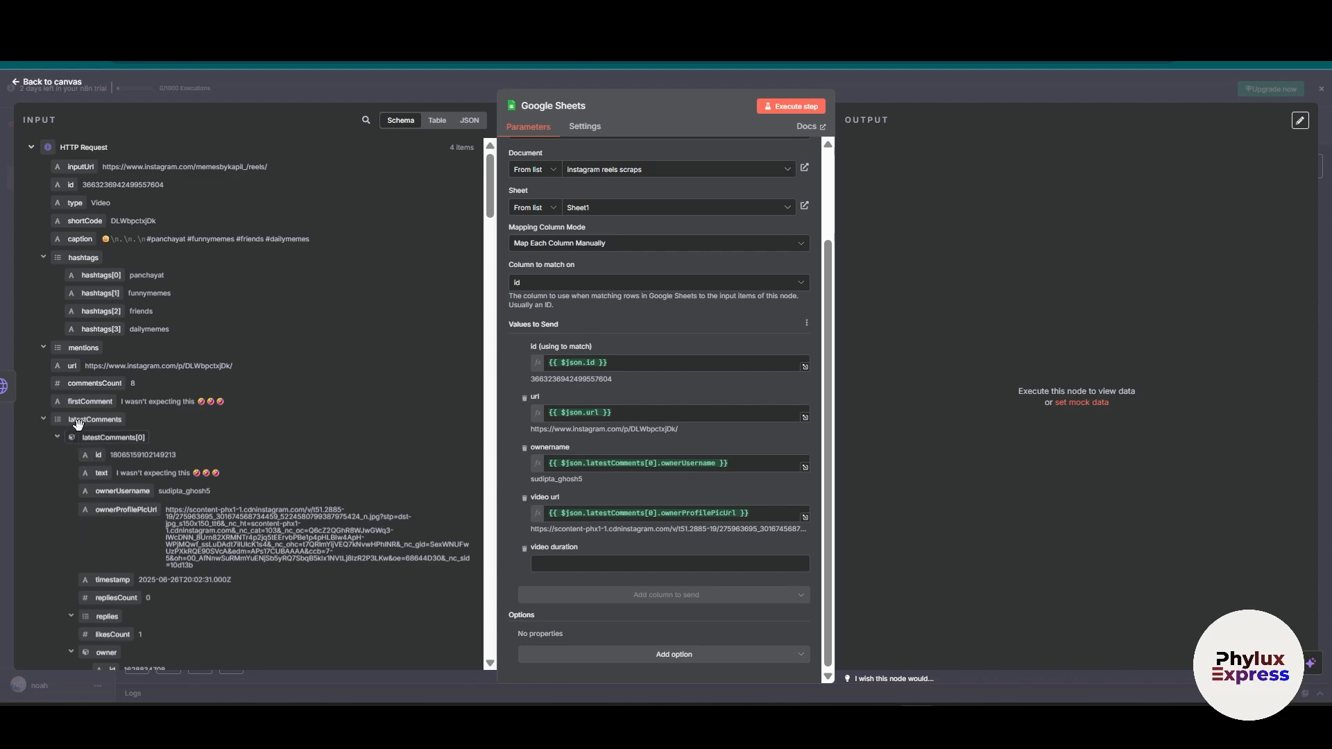
{"action": "scroll", "coordinate": [90, 476], "scroll_direction": "down", "scroll_amount": 5}
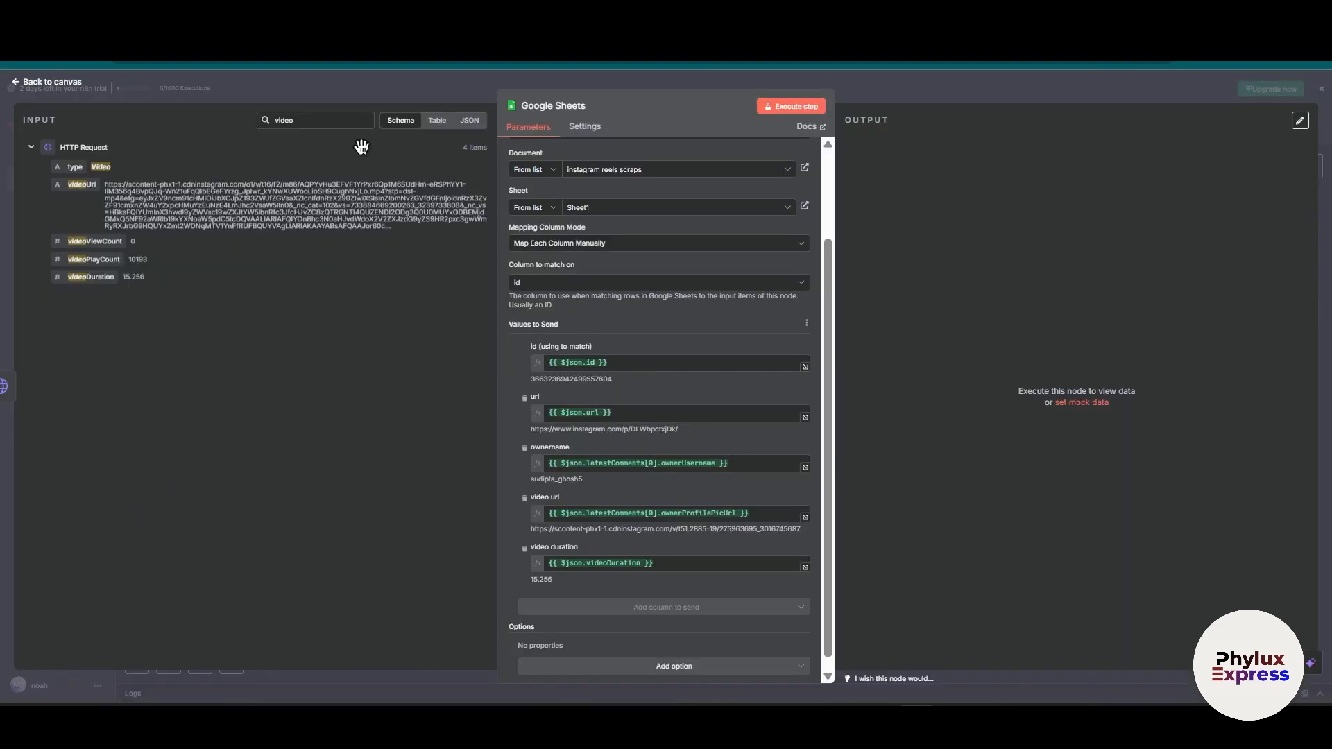
{"action": "left_click", "coordinate": [327, 126]}
{"action": "key", "text": "BackSpace"}
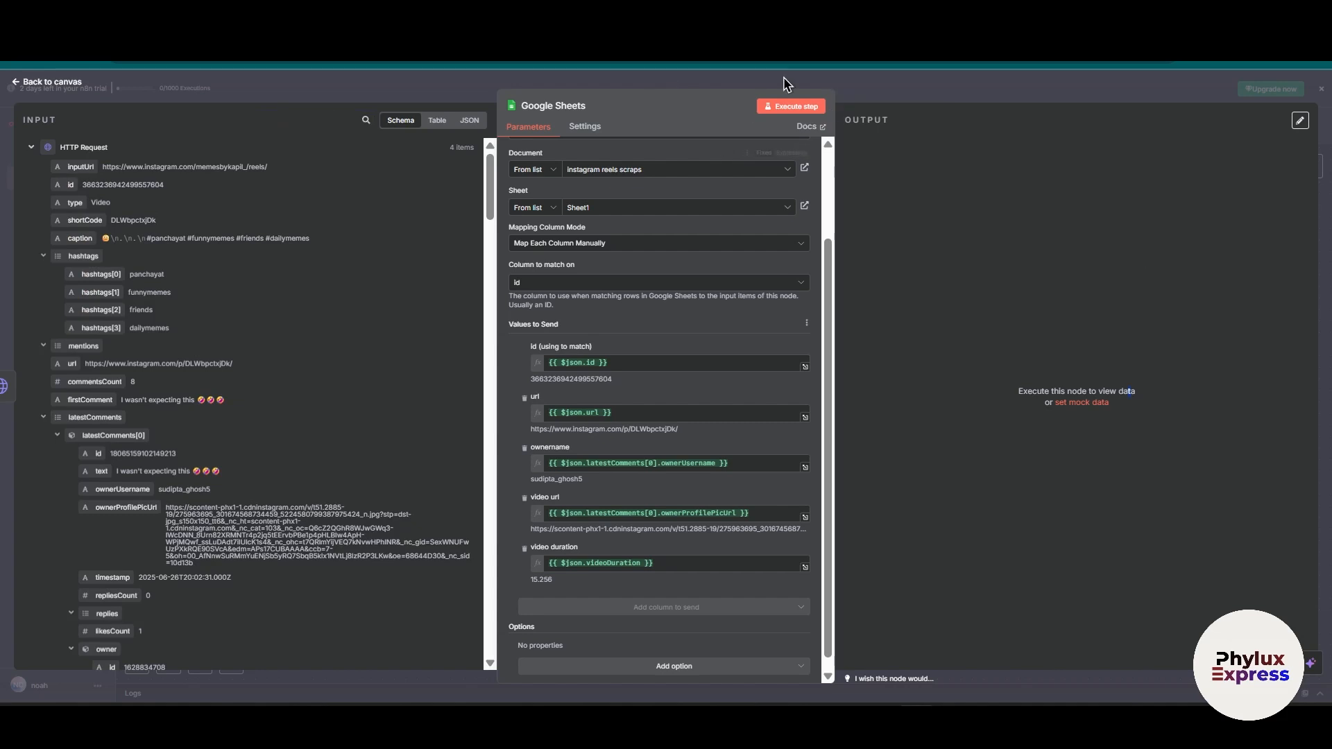
- Execute the Google Sheets node and check the rows written to the spreadsheet before returning to the workflow canvas
{"action": "left_click", "coordinate": [791, 106]}
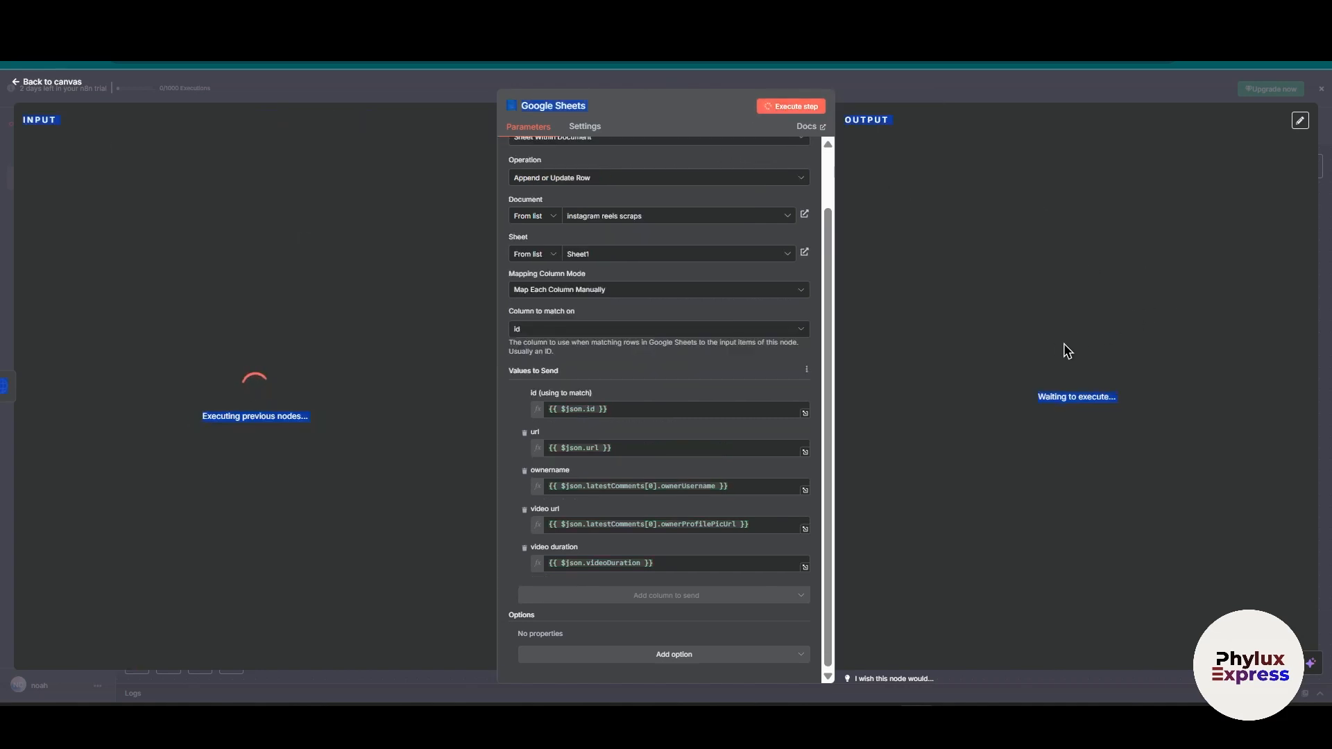
{"action": "left_click", "coordinate": [267, 511]}
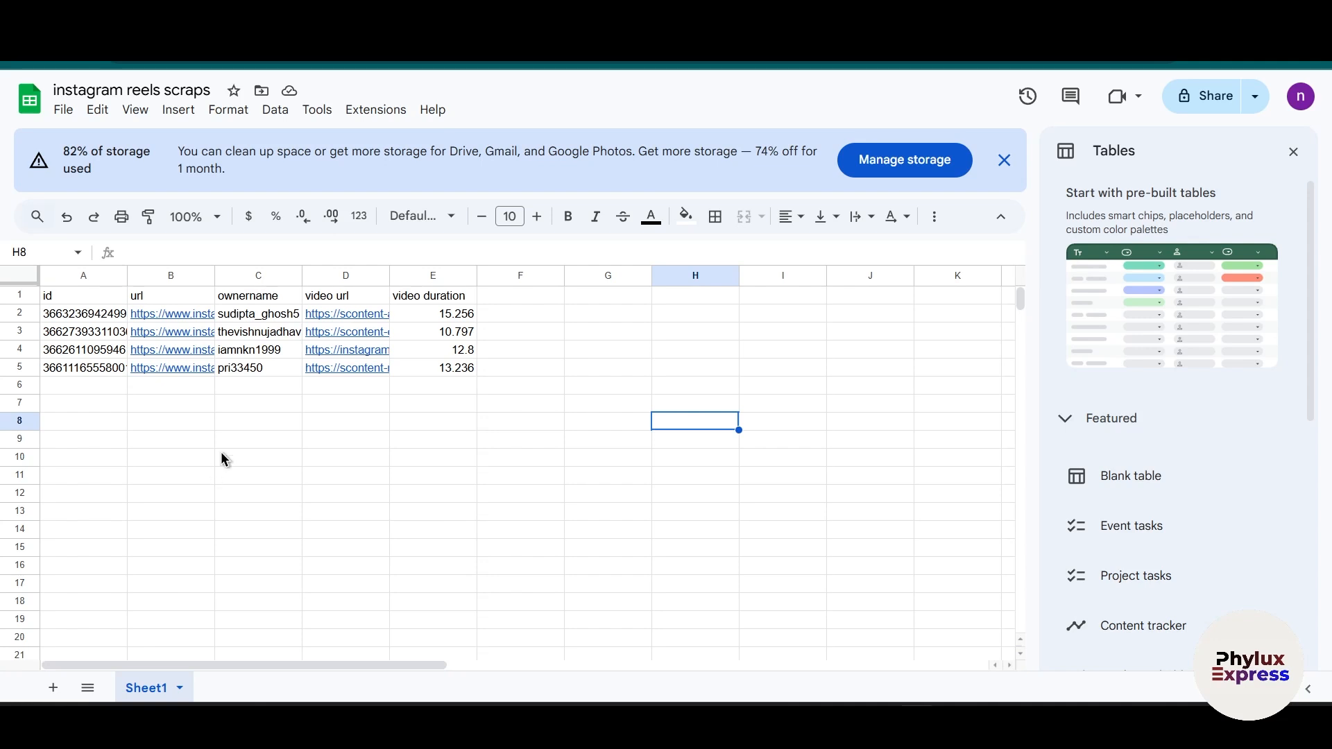
{"action": "left_click", "coordinate": [431, 372]}
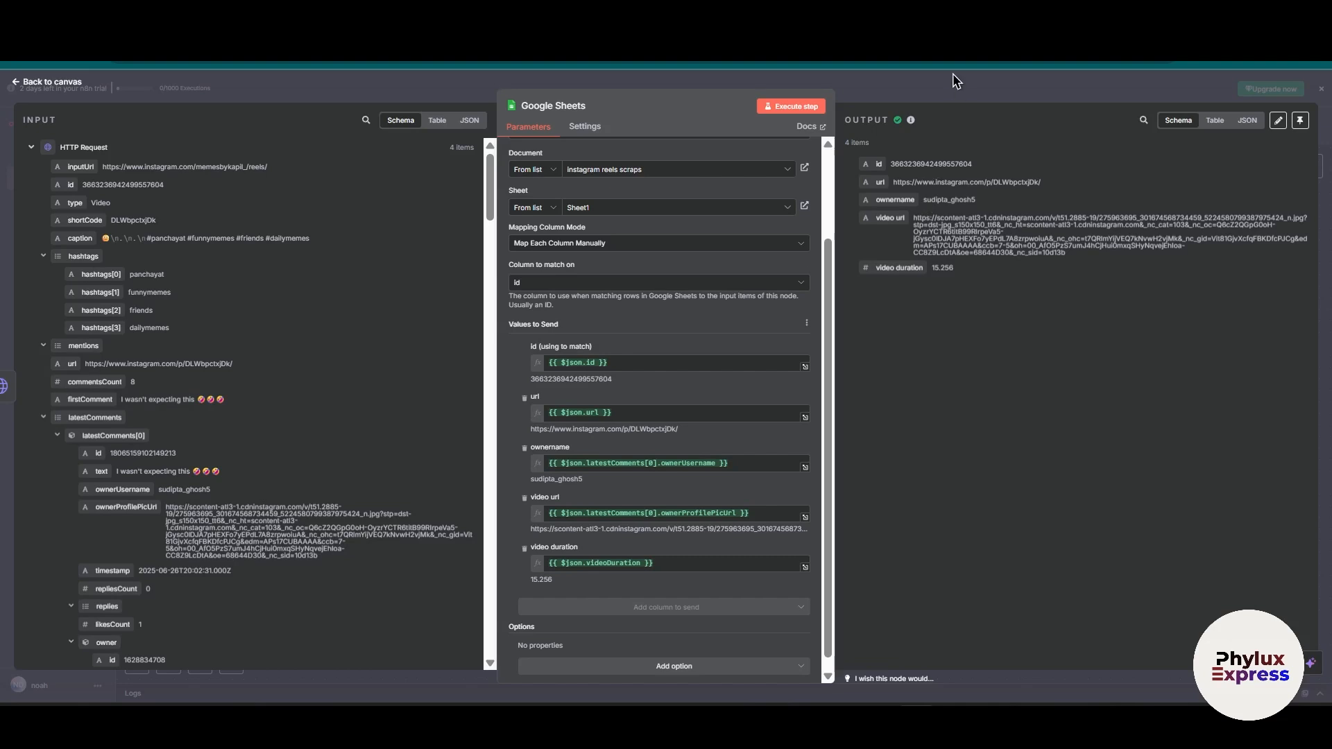
{"action": "left_click", "coordinate": [955, 80]}
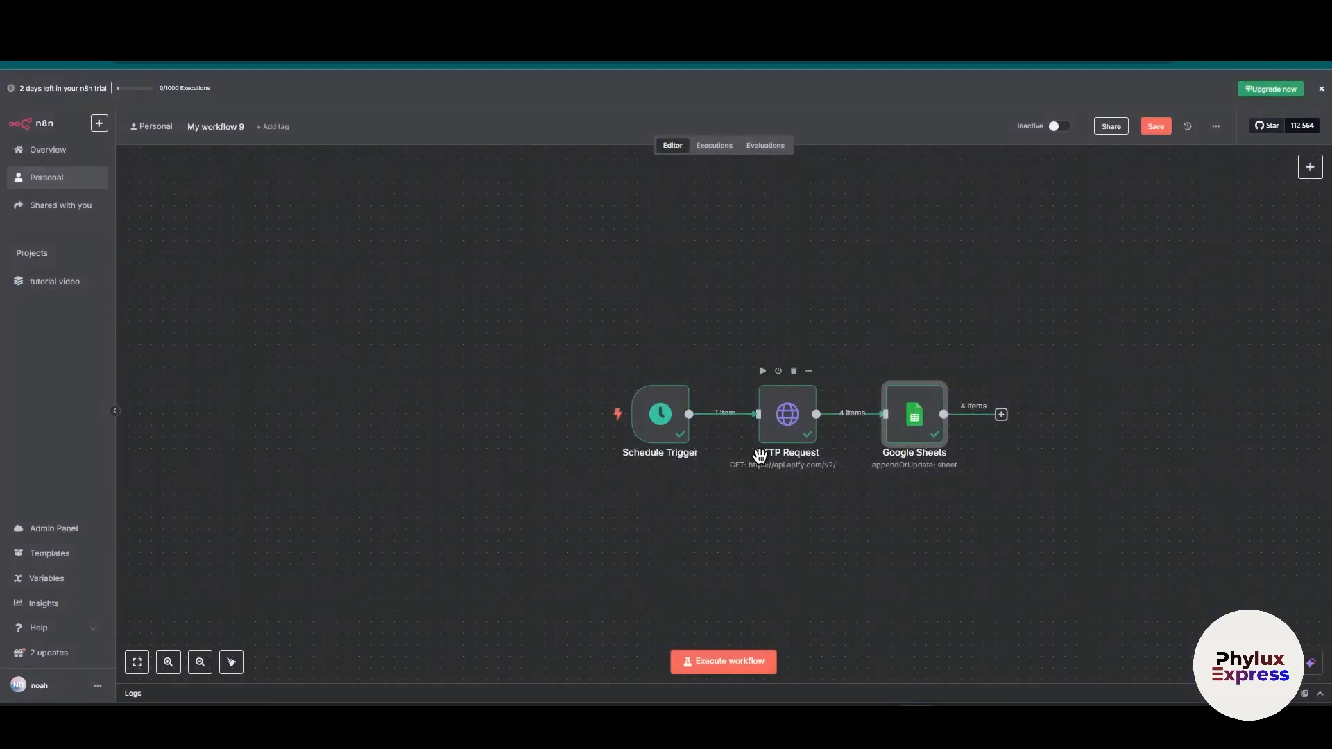